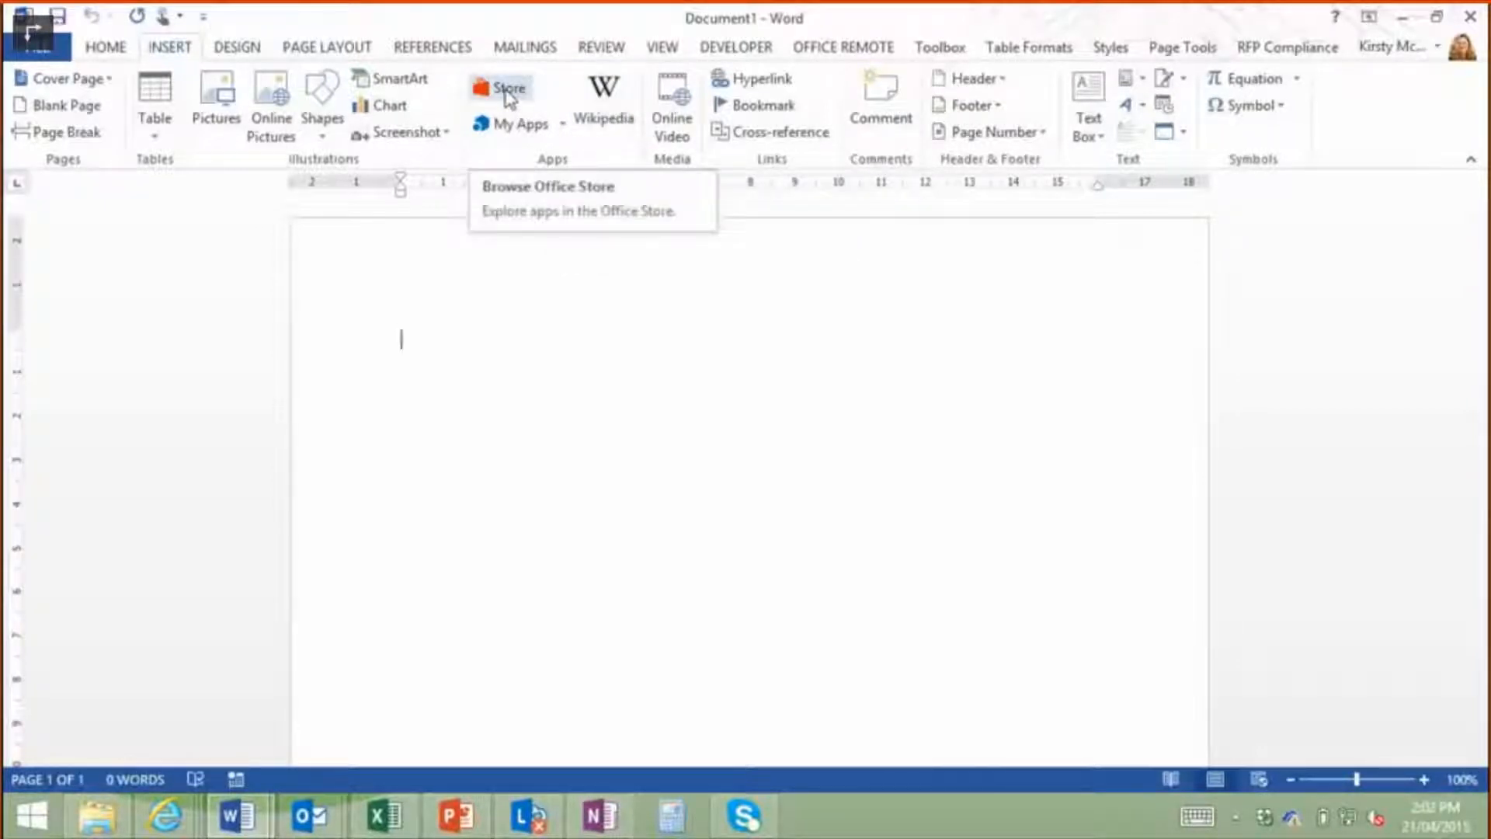
Open the Wikipedia app in the document and search for "bay leaf".
{"action": "left_click", "coordinate": [605, 107]}
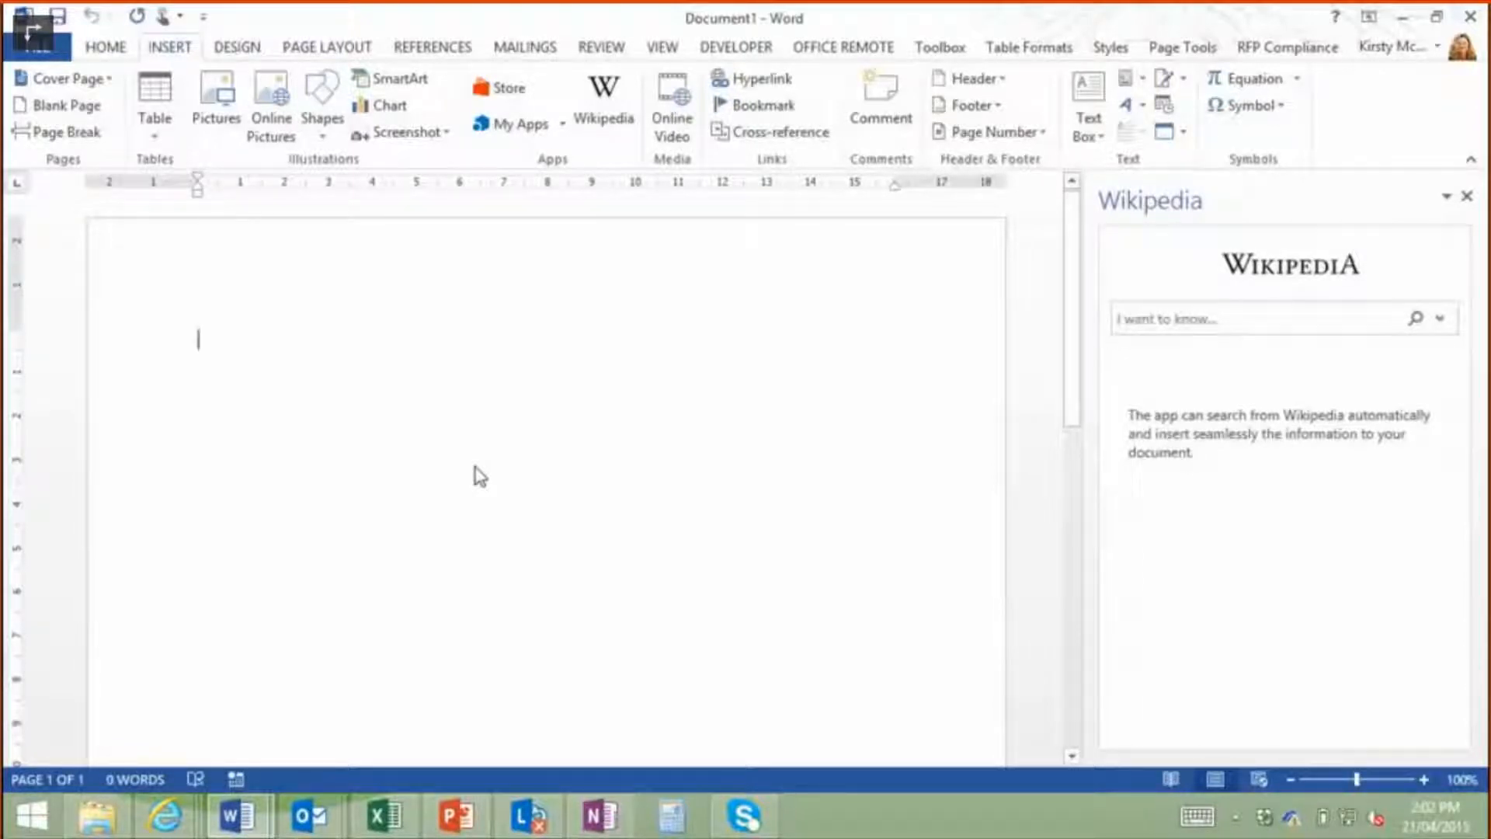
{"action": "left_click", "coordinate": [1213, 325]}
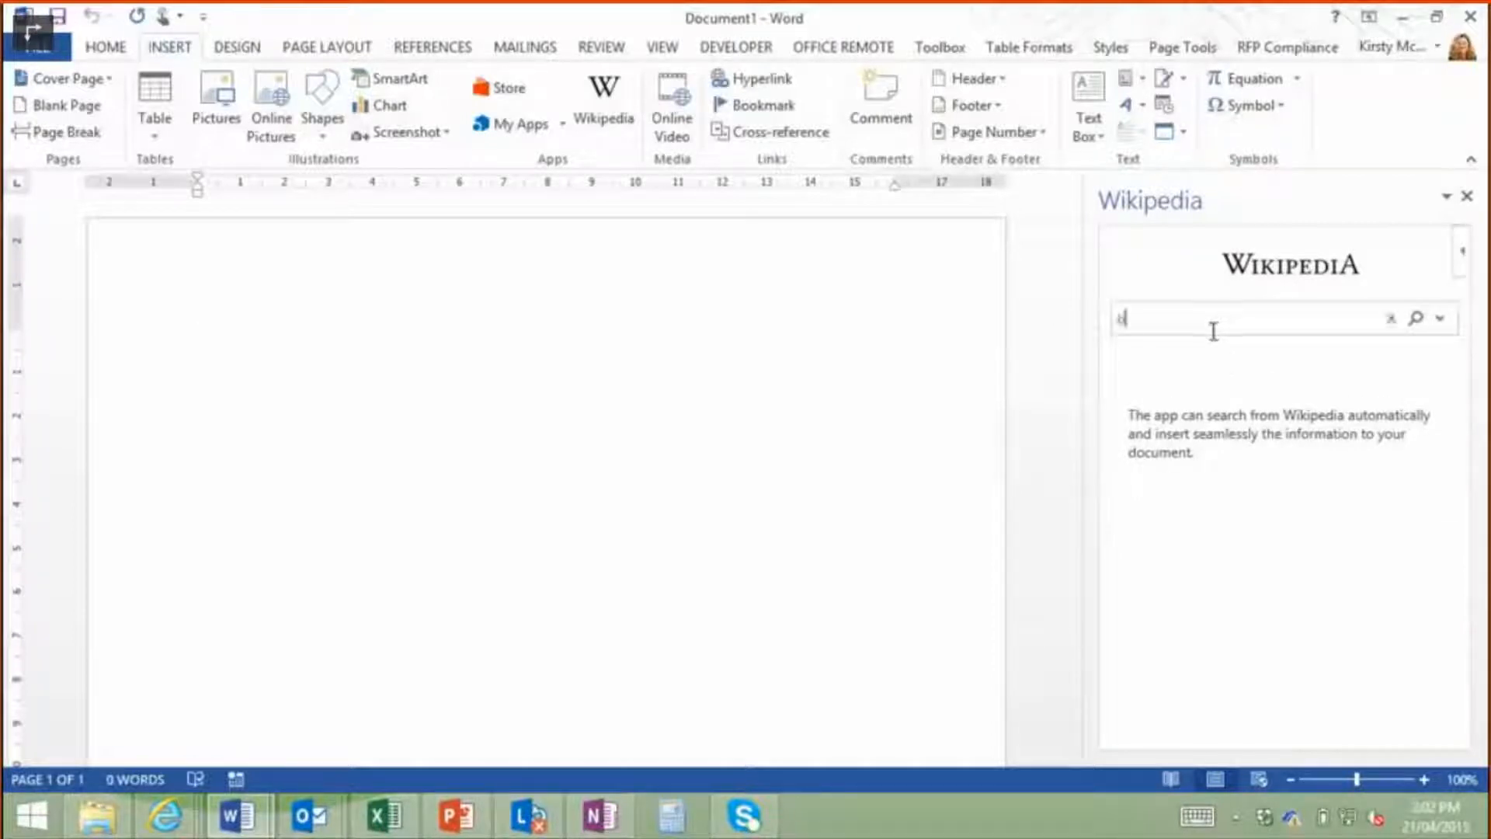
{"action": "type", "text": "bay leaf"}
{"action": "key", "text": "Return"}
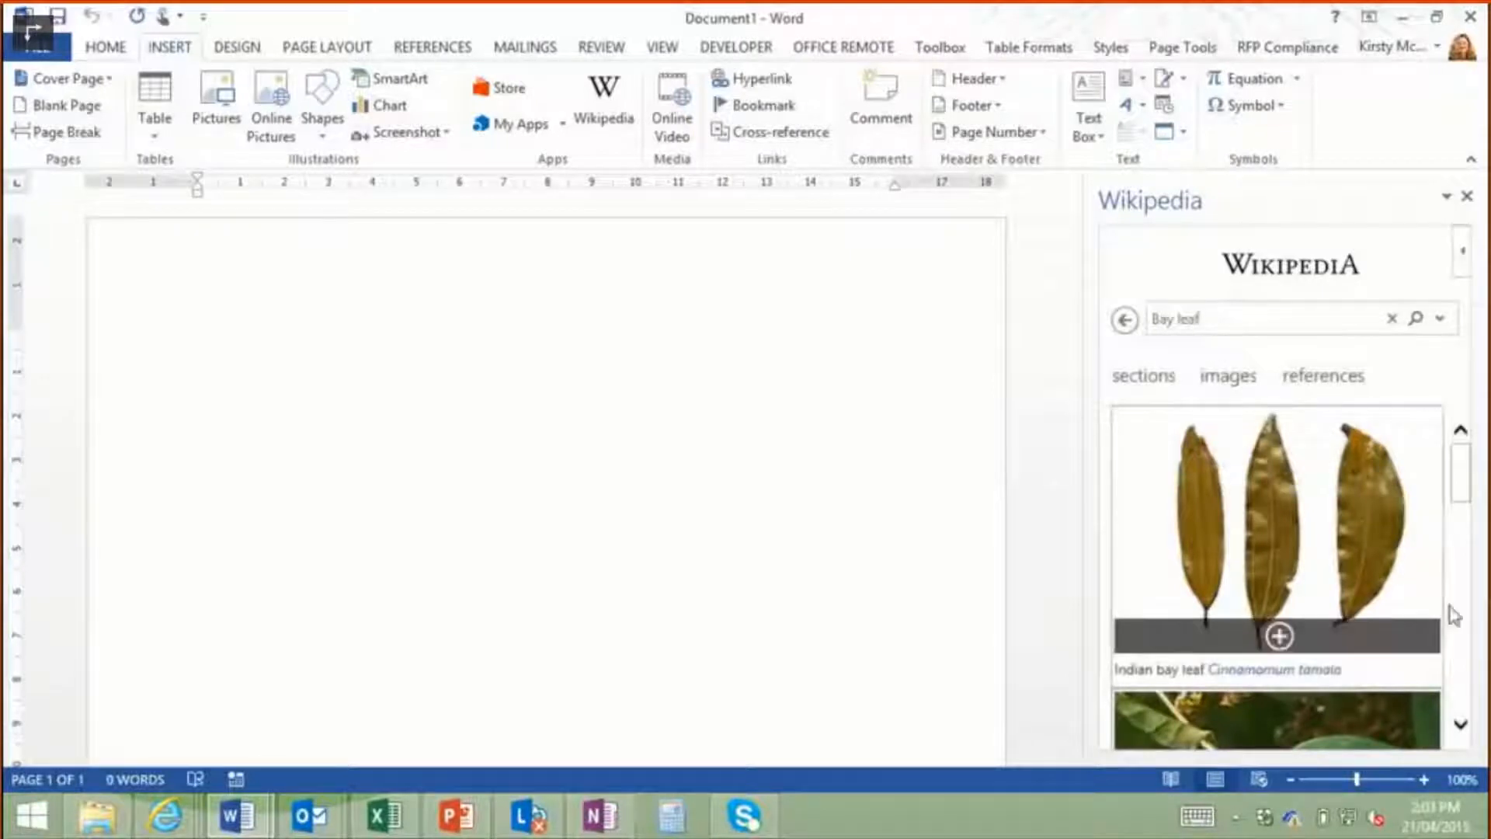
Insert the Wikipedia article's opening bay leaf sentence and Bay laurel paragraph into the document and deselect the inserted text.
{"action": "scroll", "coordinate": [1475, 670], "scroll_direction": "down", "scroll_amount": 5}
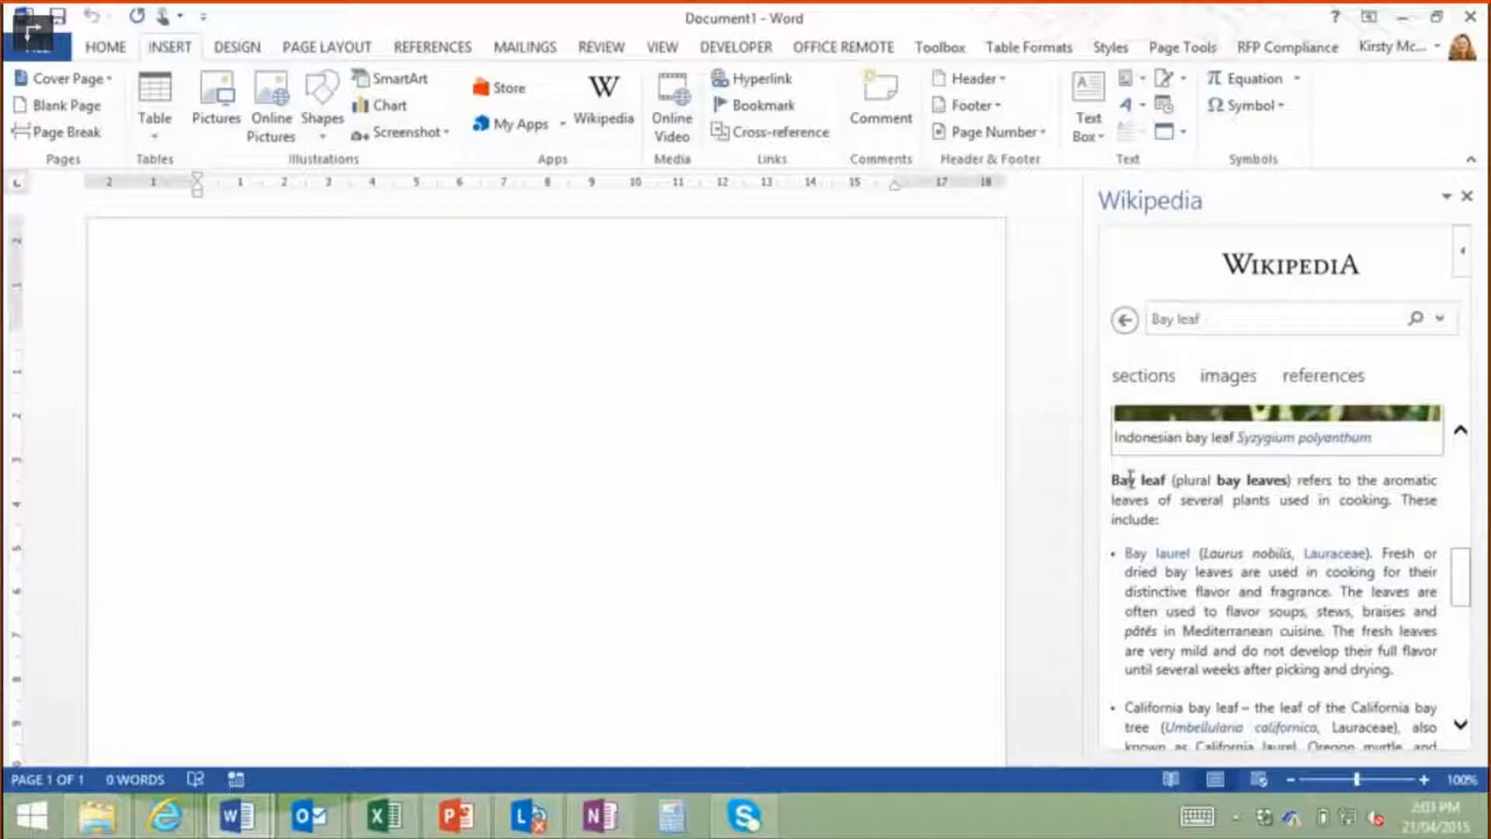
{"action": "left_click_drag", "start_coordinate": [1116, 481], "coordinate": [1418, 679]}
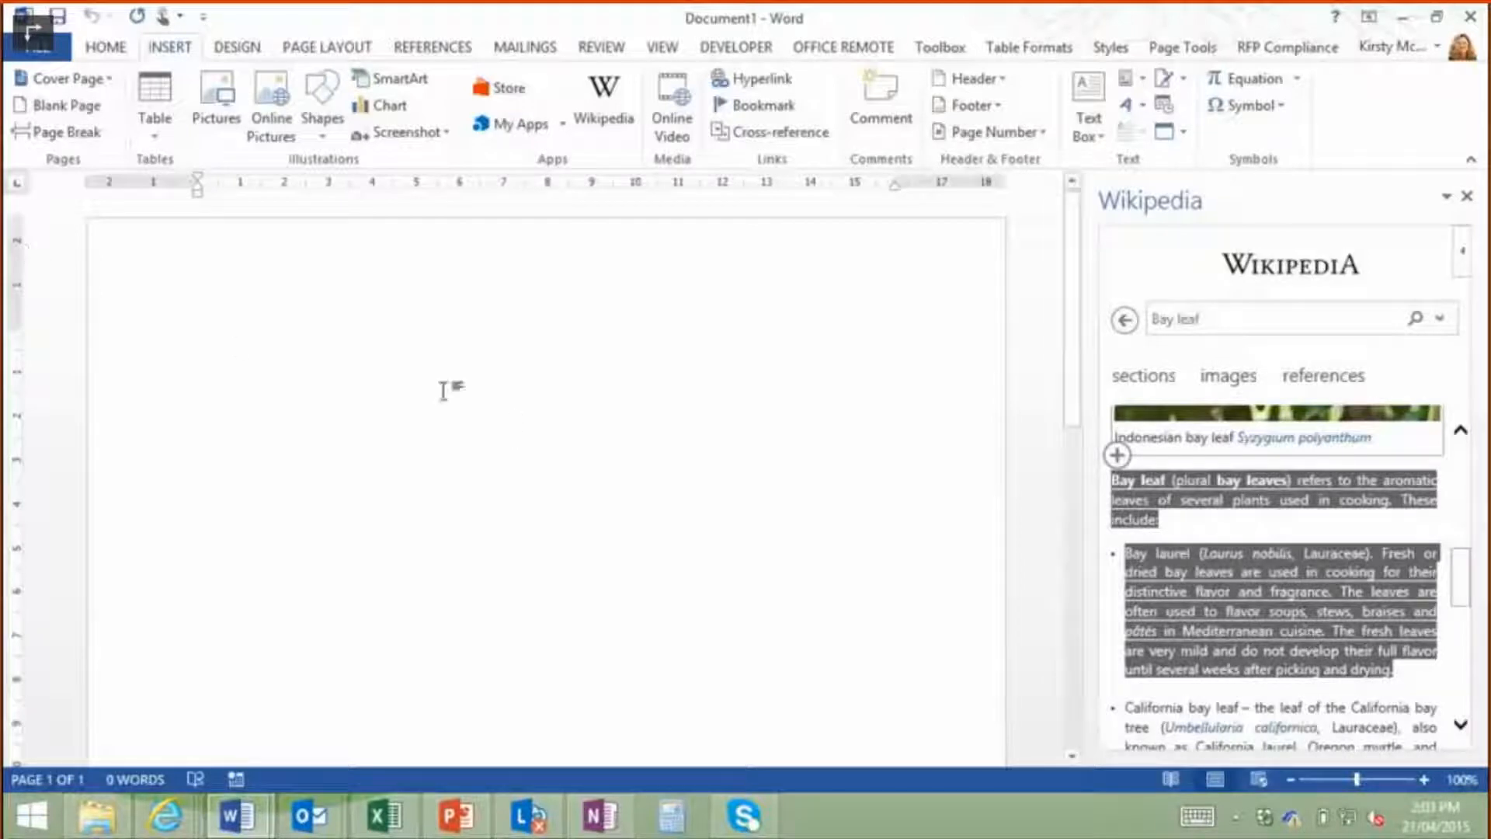
{"action": "left_click", "coordinate": [1117, 456]}
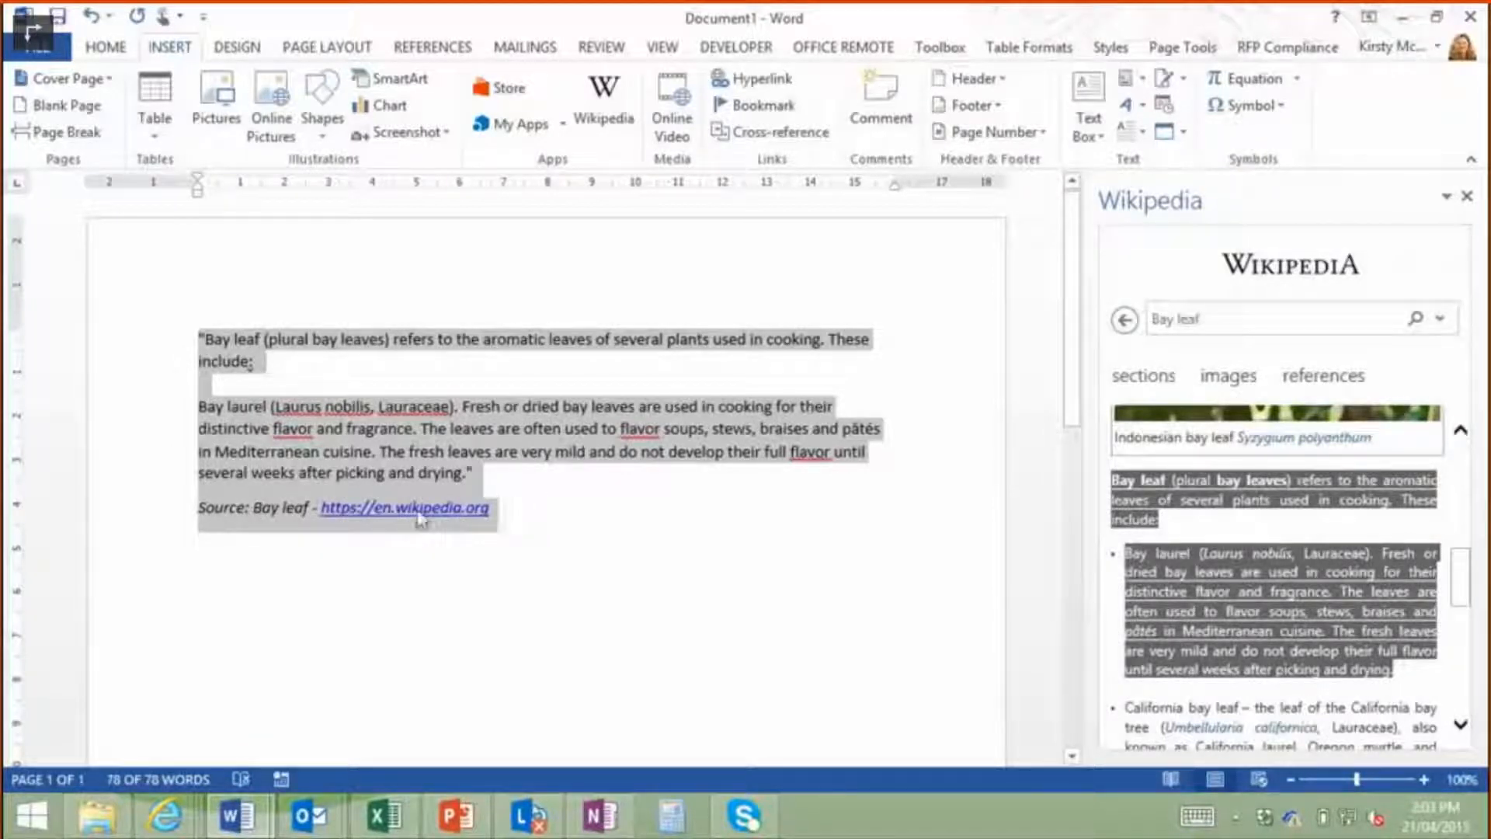
{"action": "left_click", "coordinate": [431, 453]}
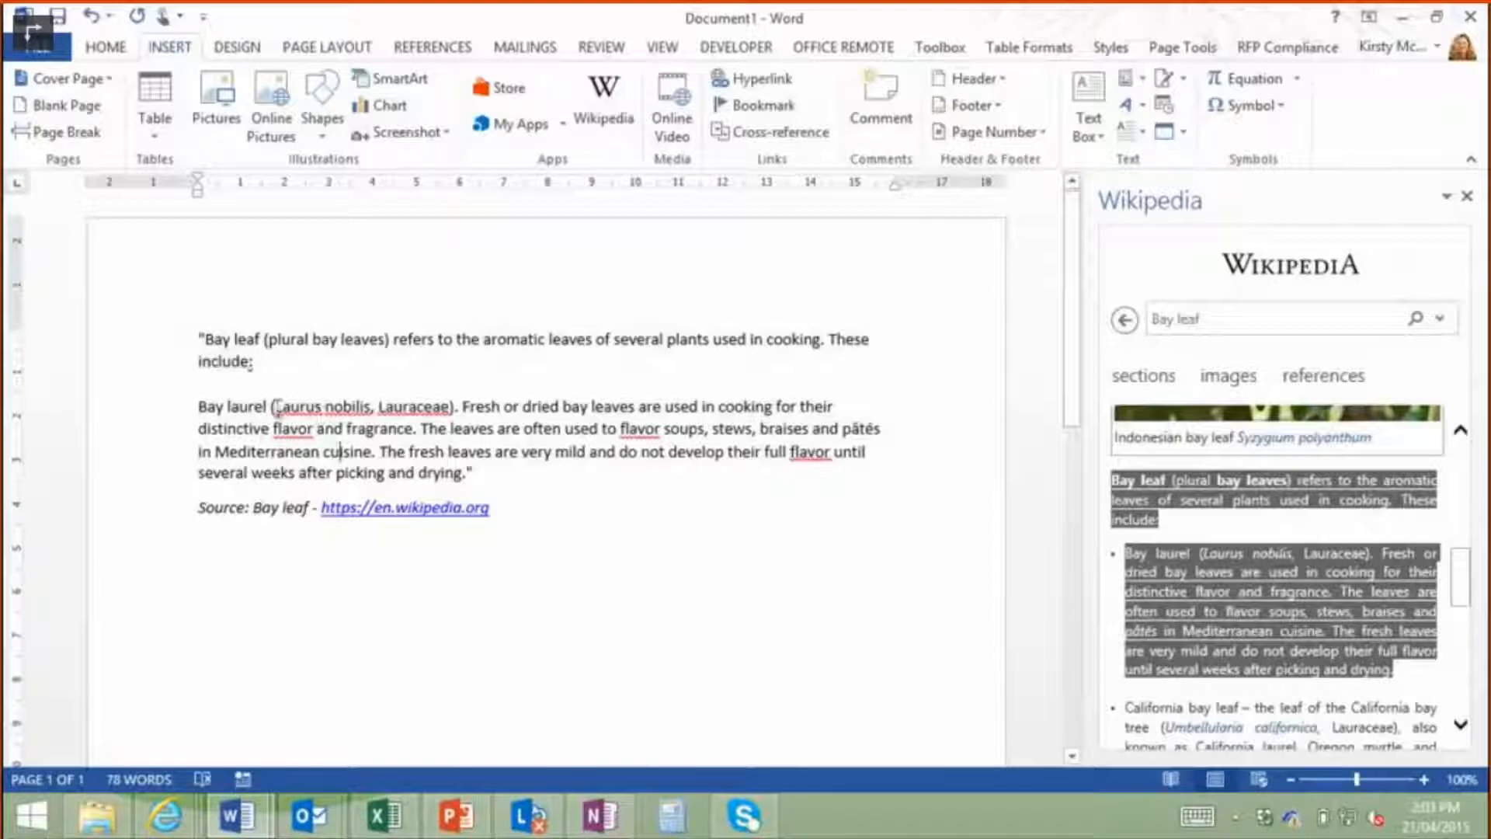
Look up "Bay laurel" and "Mediterranean" in Wikipedia by selecting those words in the inserted text.
{"action": "left_click_drag", "start_coordinate": [217, 405], "coordinate": [268, 406]}
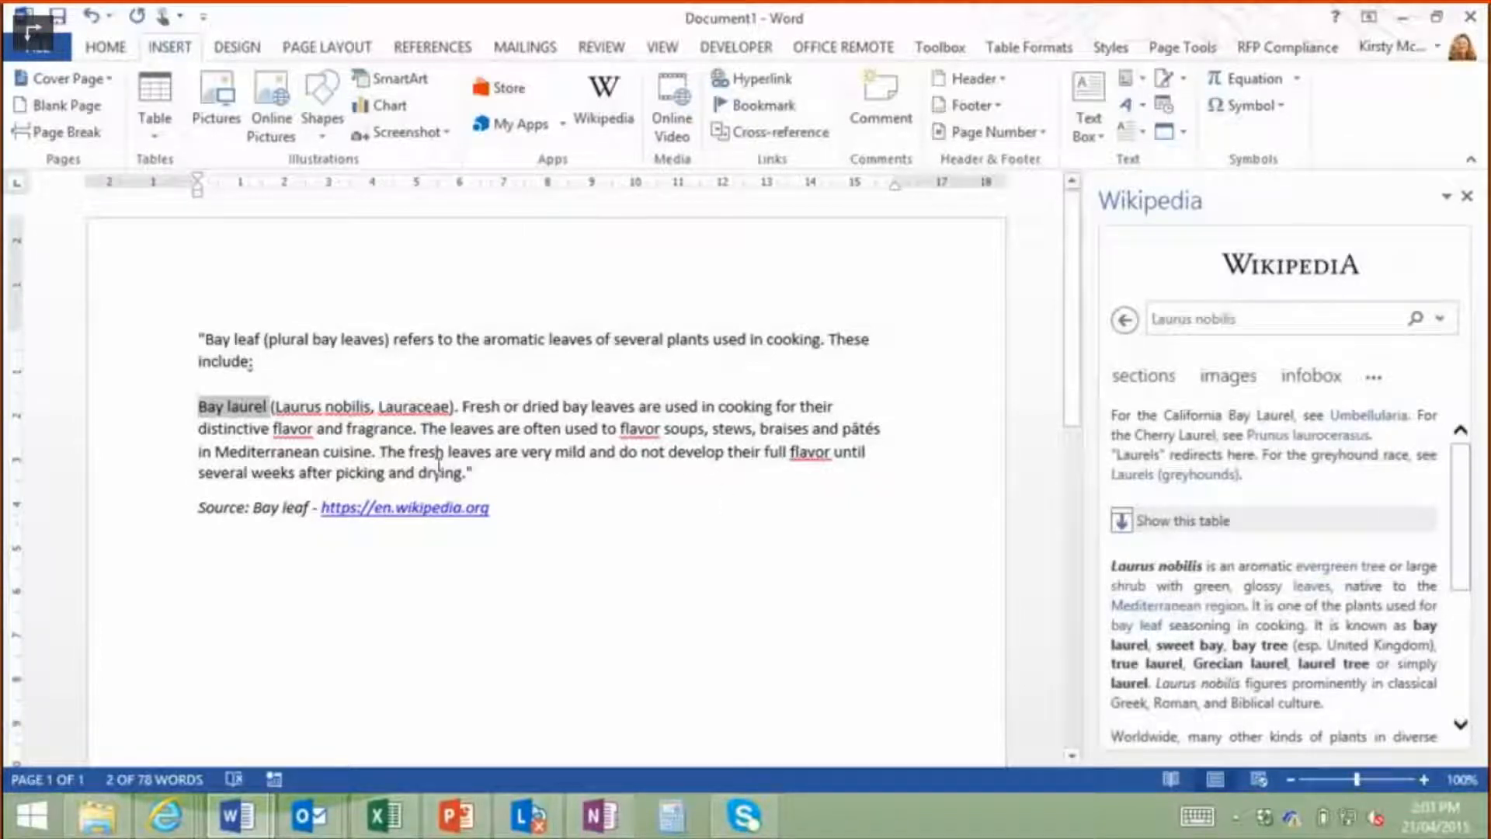
{"action": "left_click", "coordinate": [251, 450]}
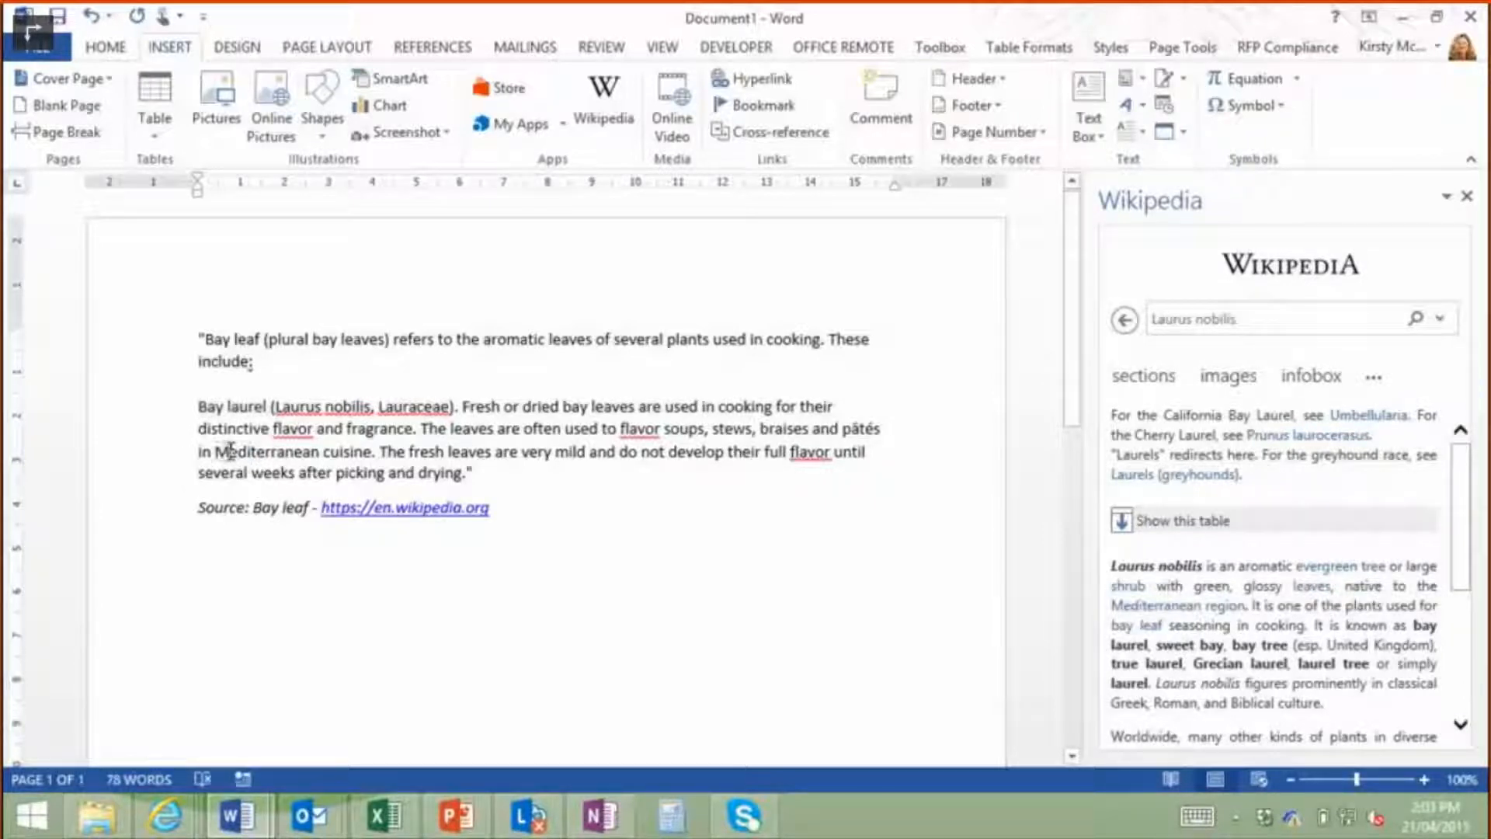
{"action": "double_click", "coordinate": [230, 452]}
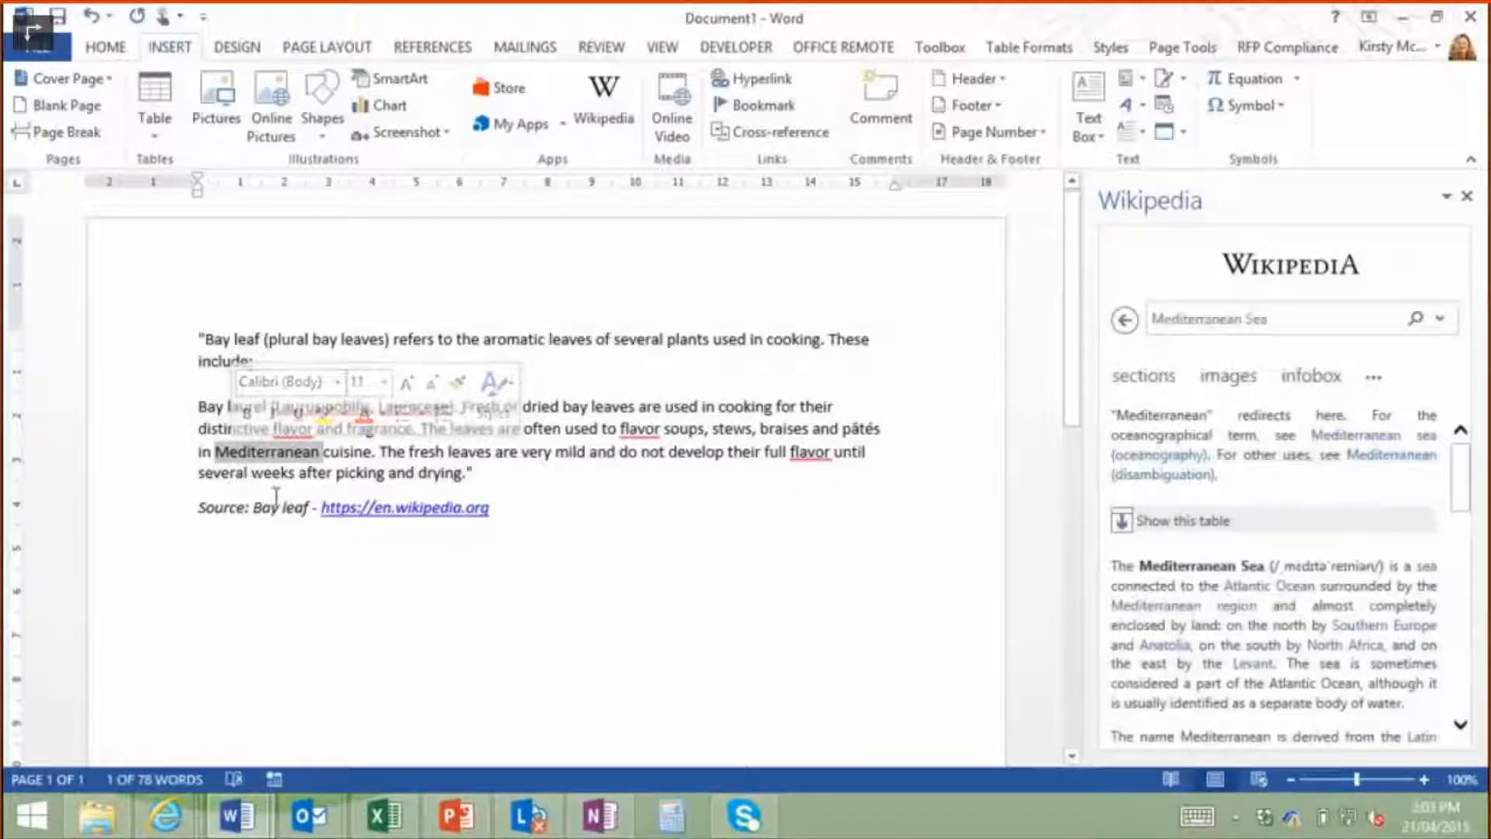
{"action": "left_click", "coordinate": [585, 514]}
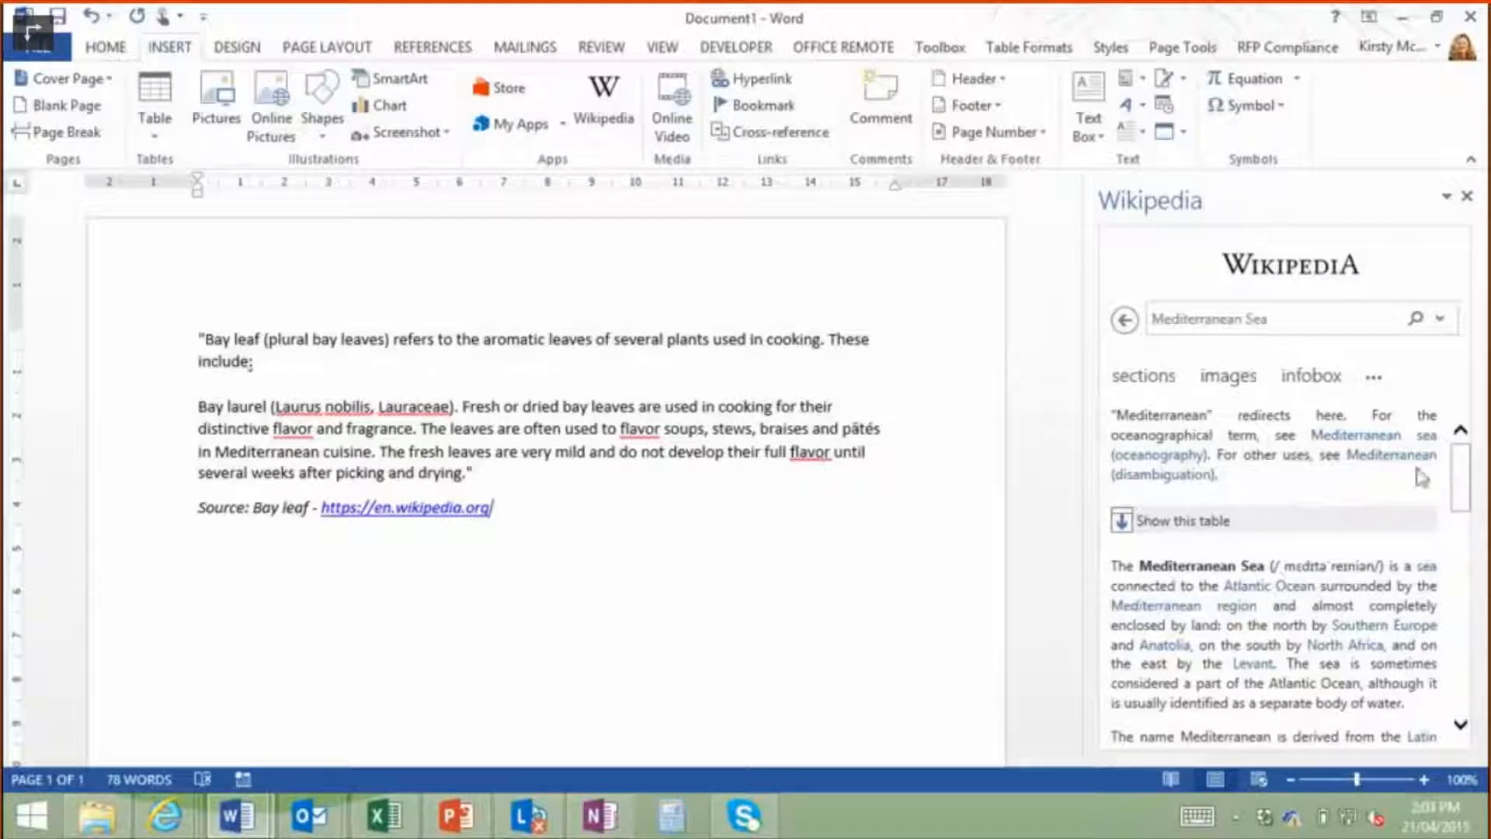
Search Wikipedia for "bay leaf" again to return to its article.
{"action": "left_click_drag", "start_coordinate": [1463, 475], "coordinate": [1454, 433]}
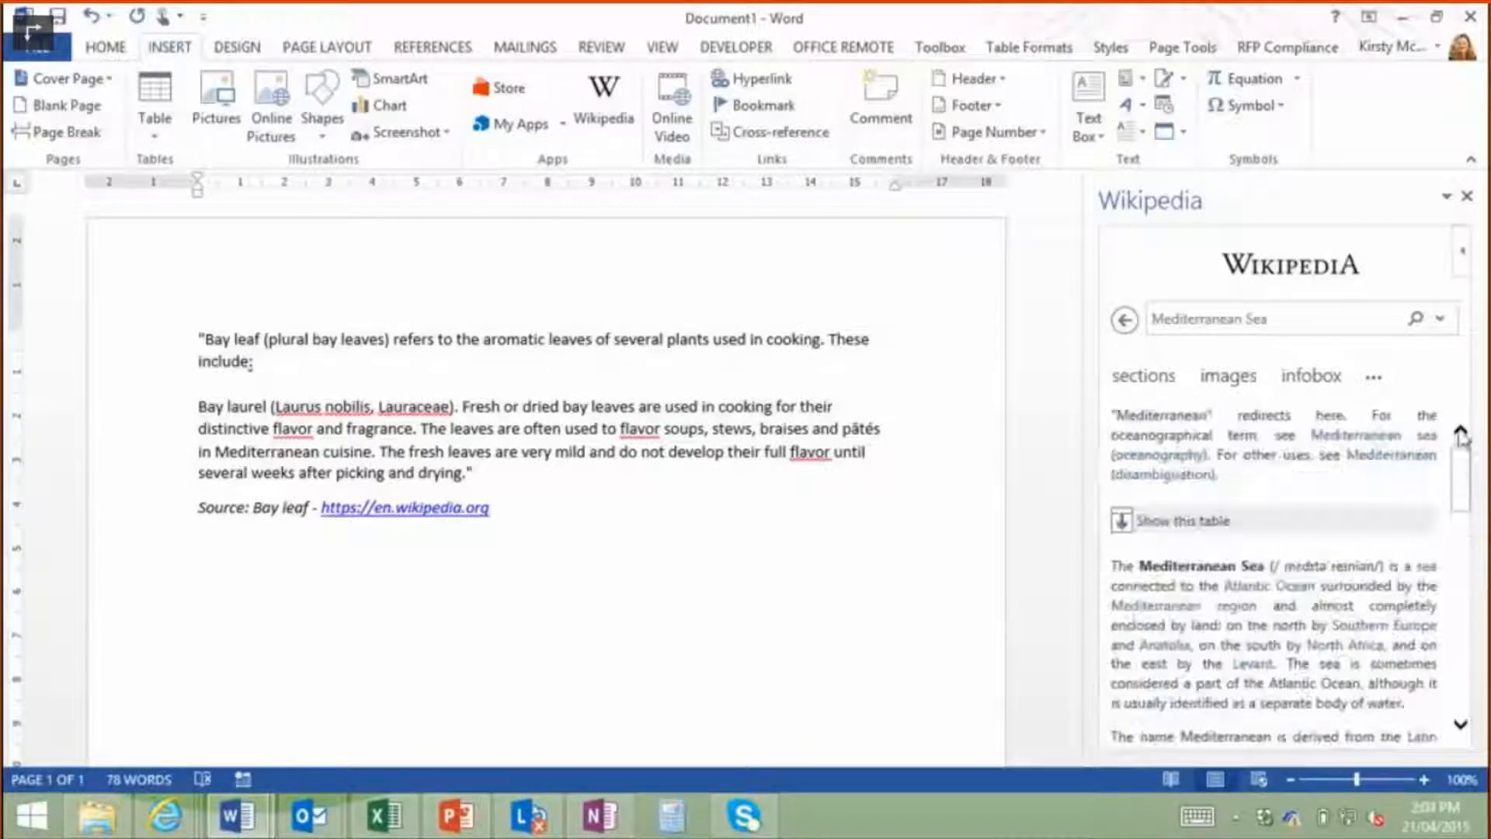
{"action": "left_click", "coordinate": [1268, 334]}
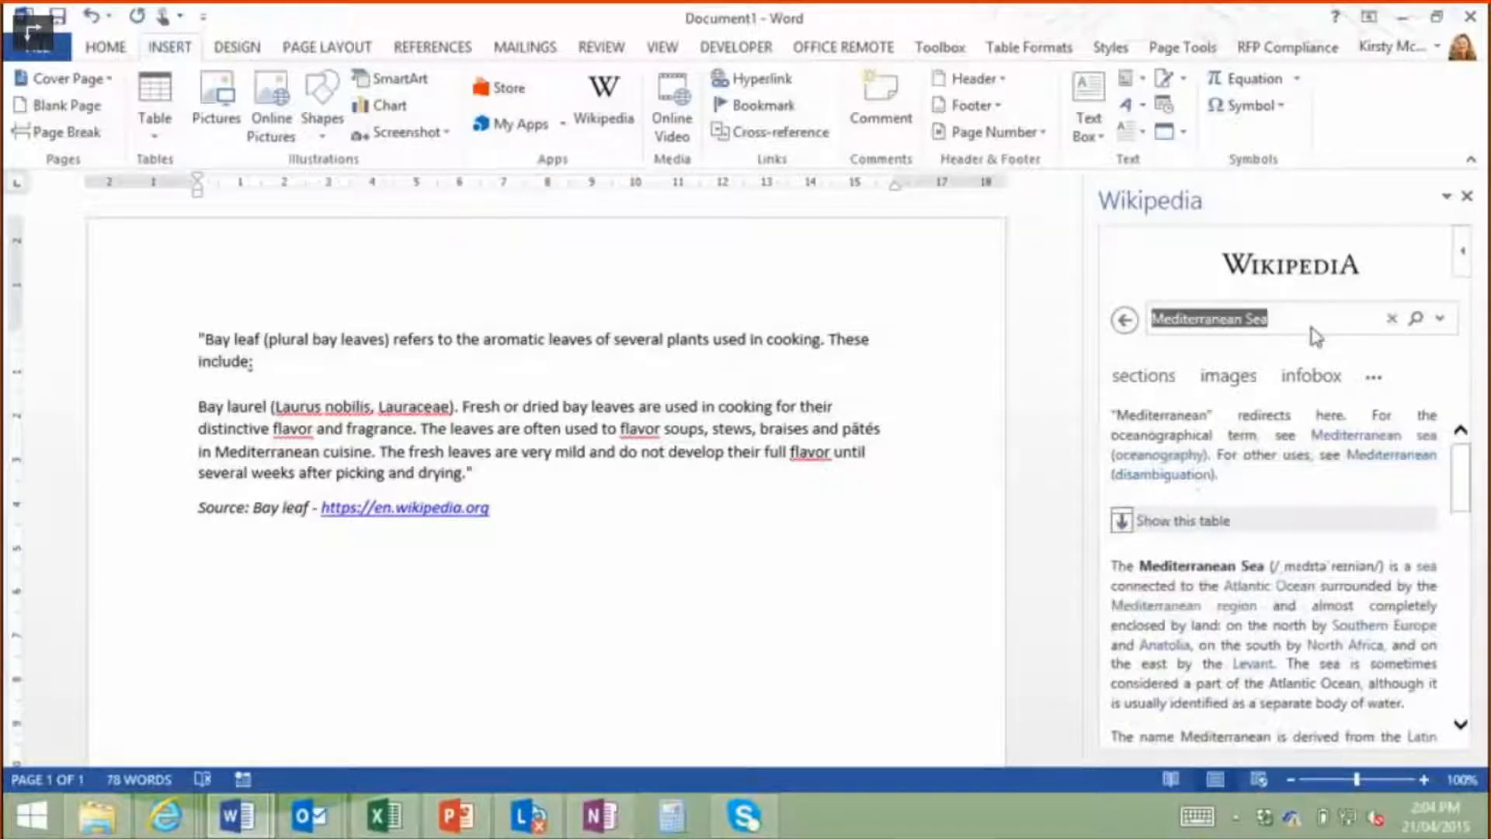
{"action": "type", "text": "bay leafe"}
{"action": "key", "text": "Return"}
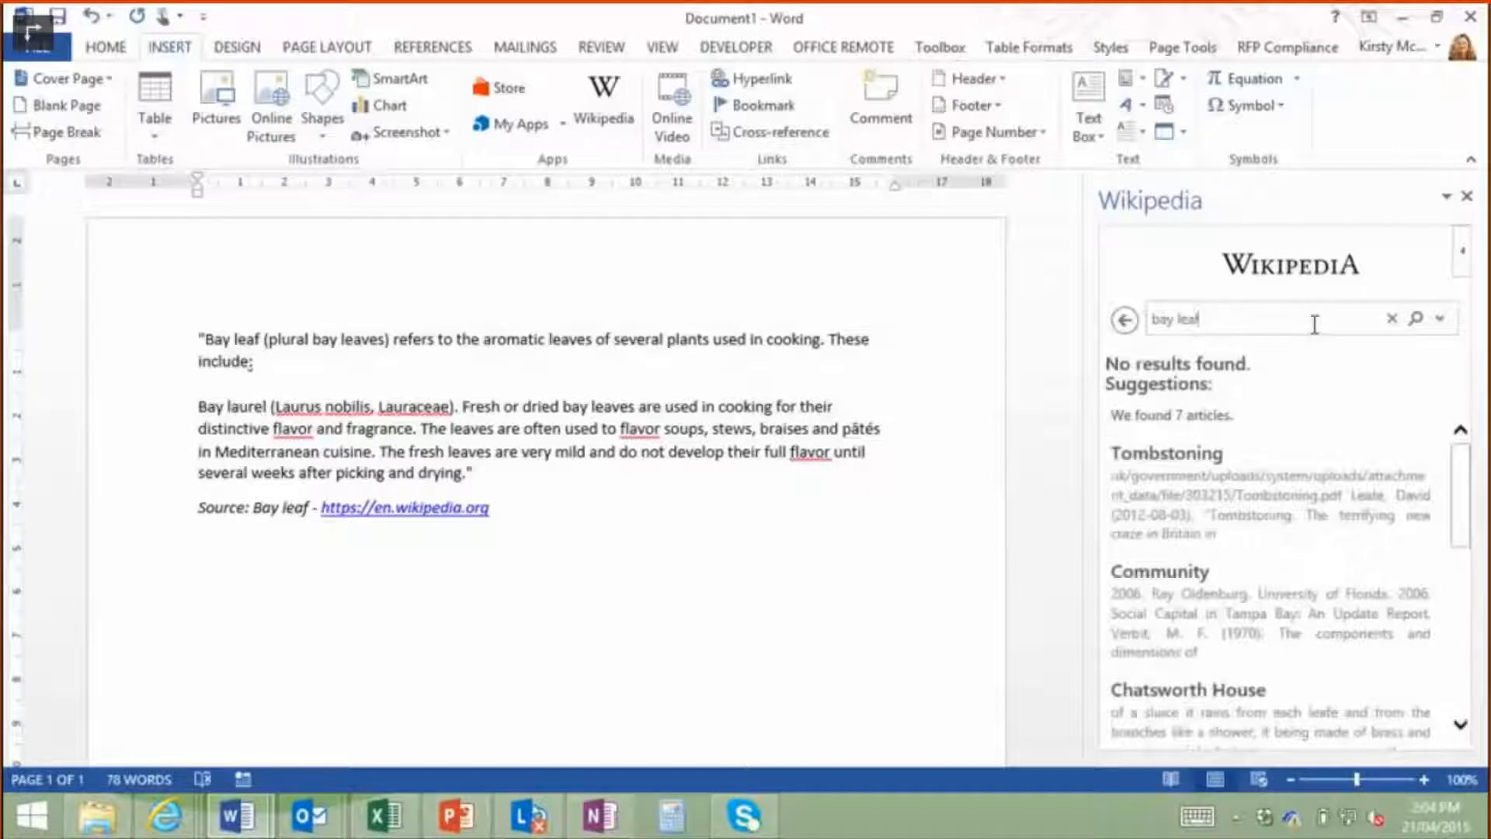
{"action": "key", "text": "Return"}
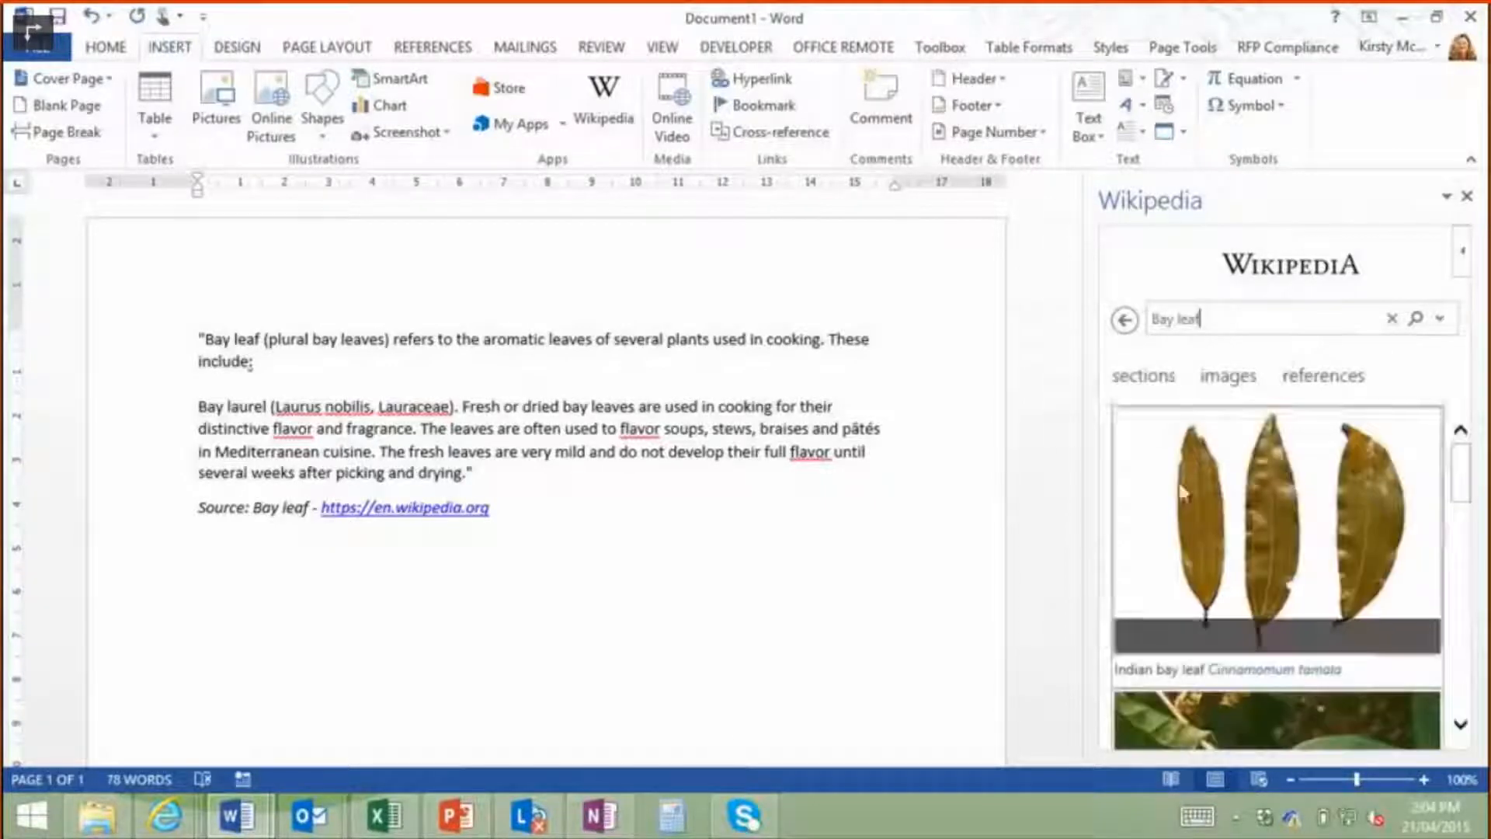
Insert the Indian bay leaf (Cinnamomum tamala) image from the article below the text's source line.
{"action": "mouse_move", "coordinate": [1243, 560]}
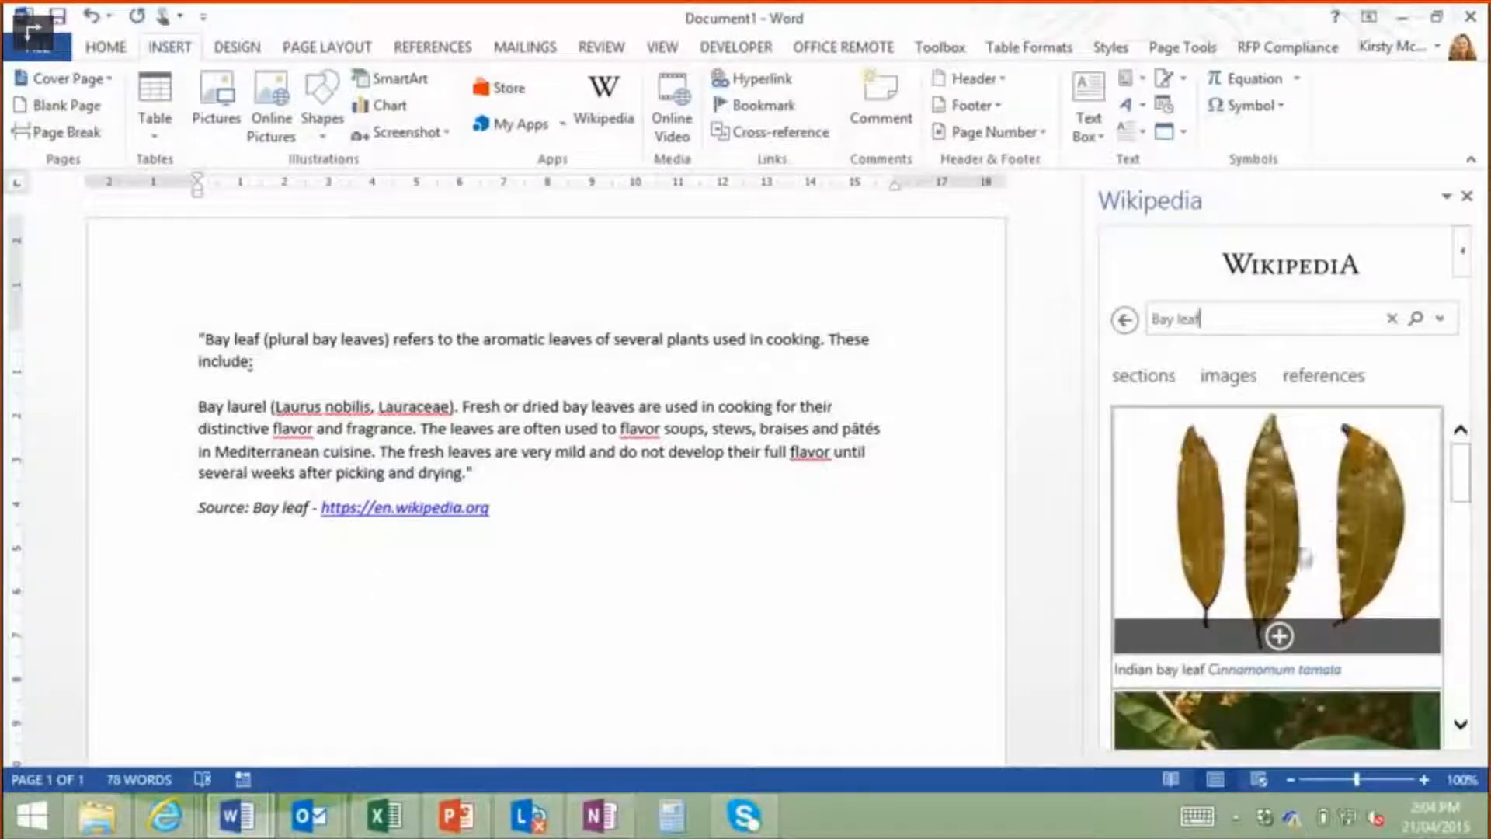
{"action": "left_click", "coordinate": [1277, 637]}
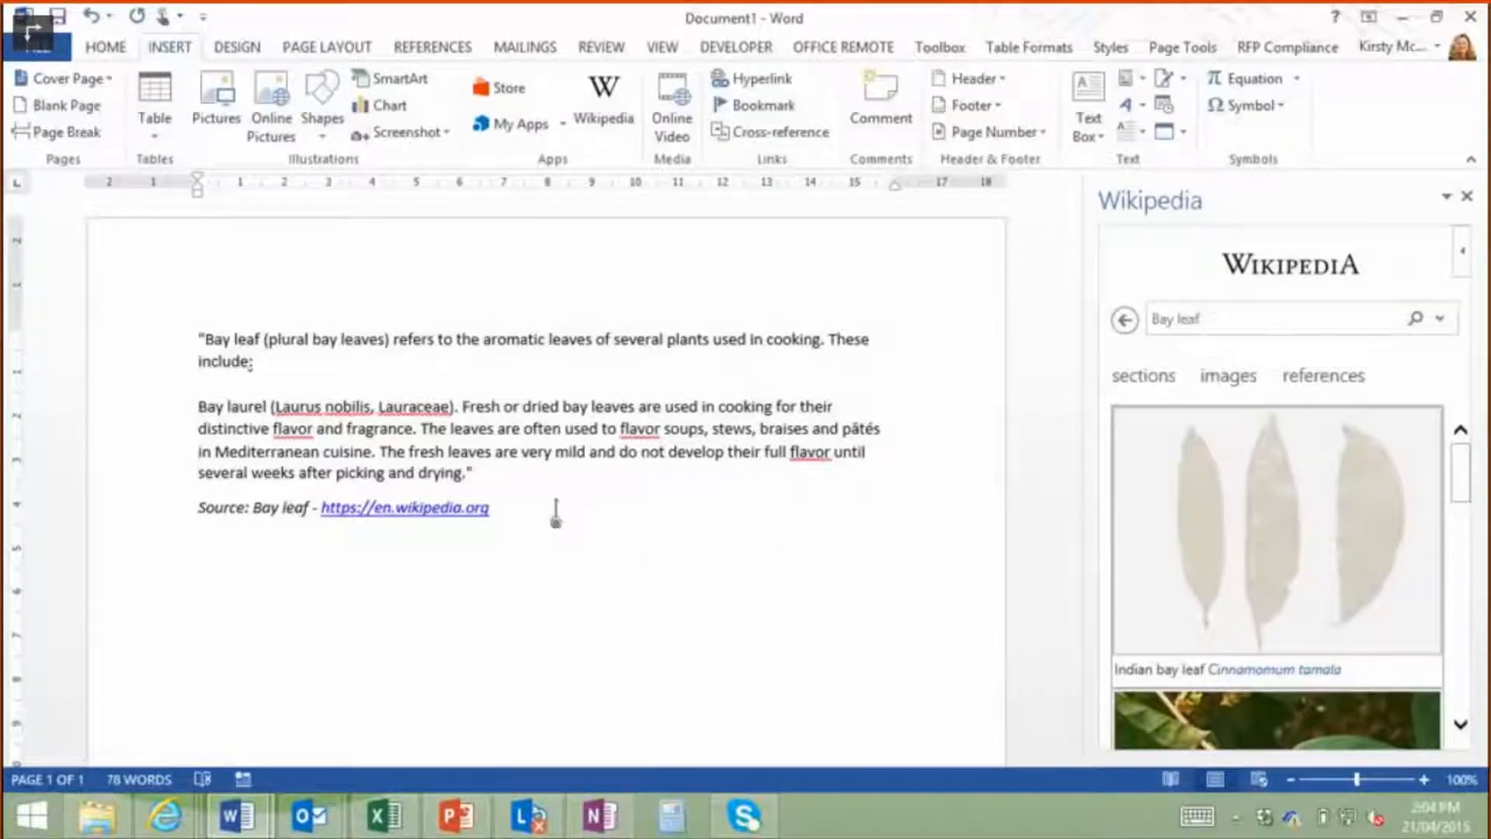
{"action": "left_click_drag", "start_coordinate": [1068, 393], "coordinate": [1095, 409]}
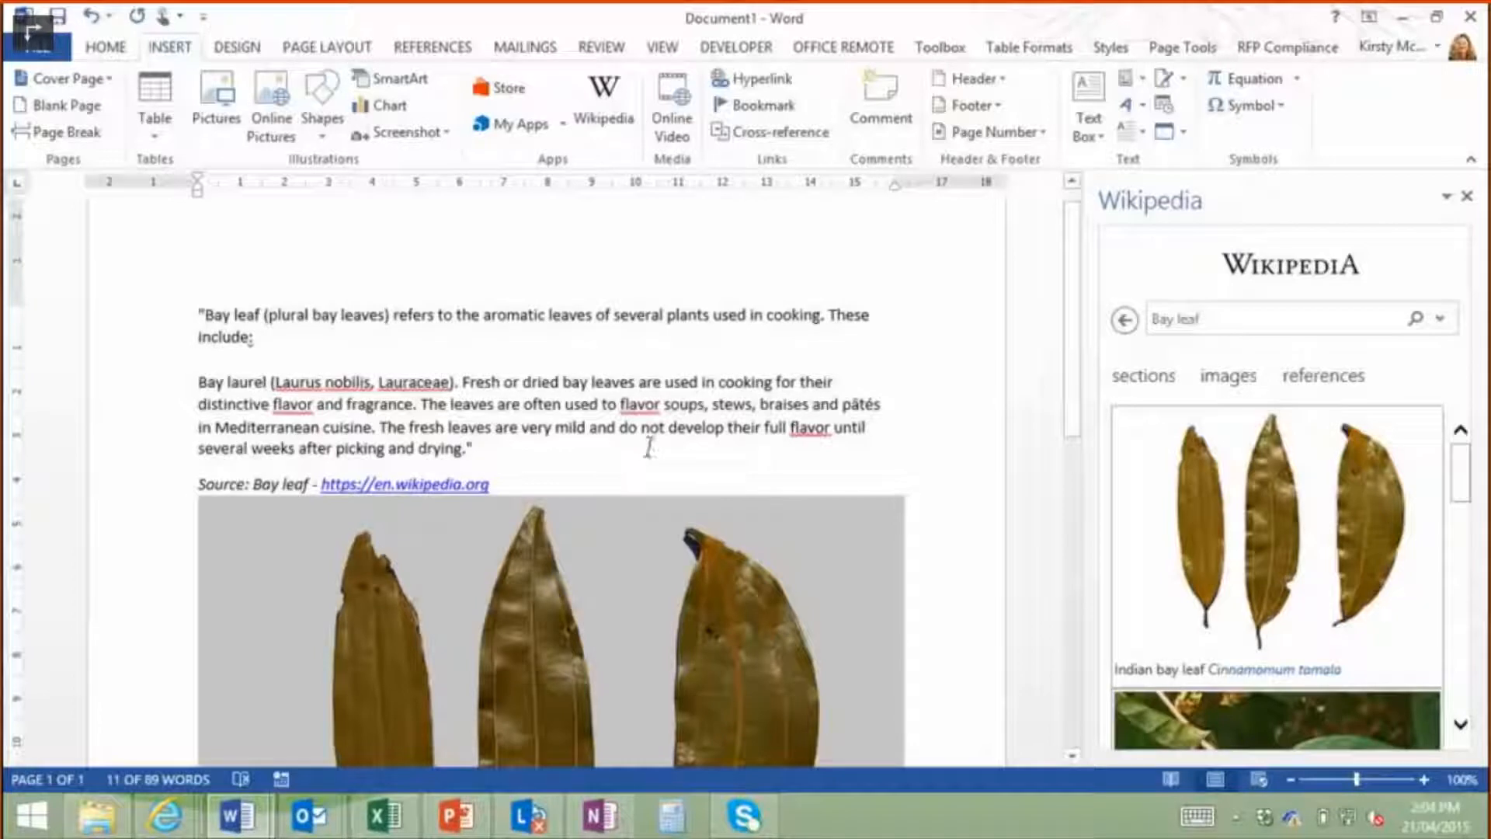
Switch to the Tables no Styles document and copy the paragraph on bay leaf uses with its bulleted list.
{"action": "left_click", "coordinate": [256, 818]}
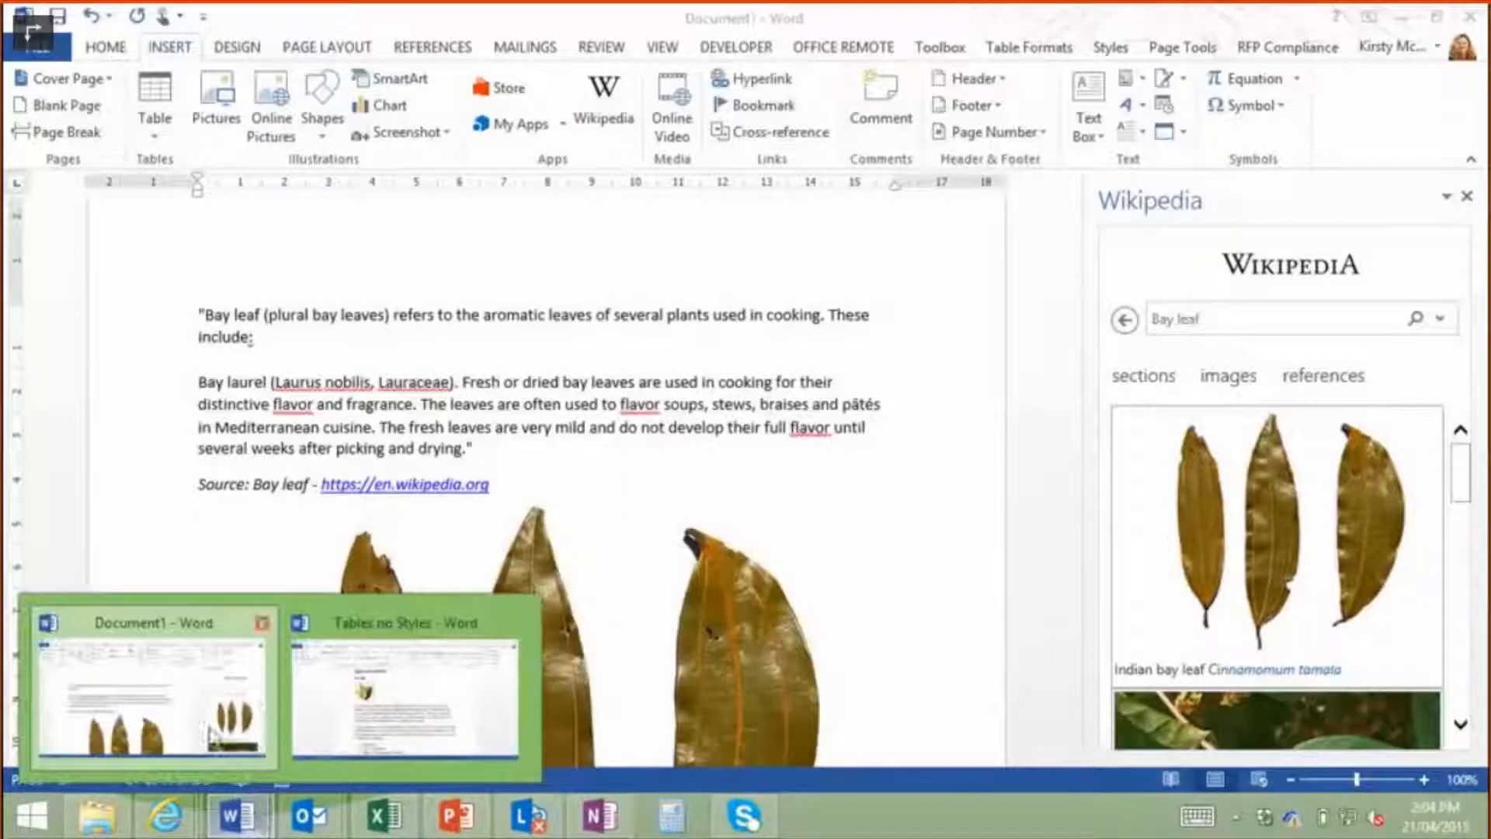
{"action": "left_click", "coordinate": [399, 676]}
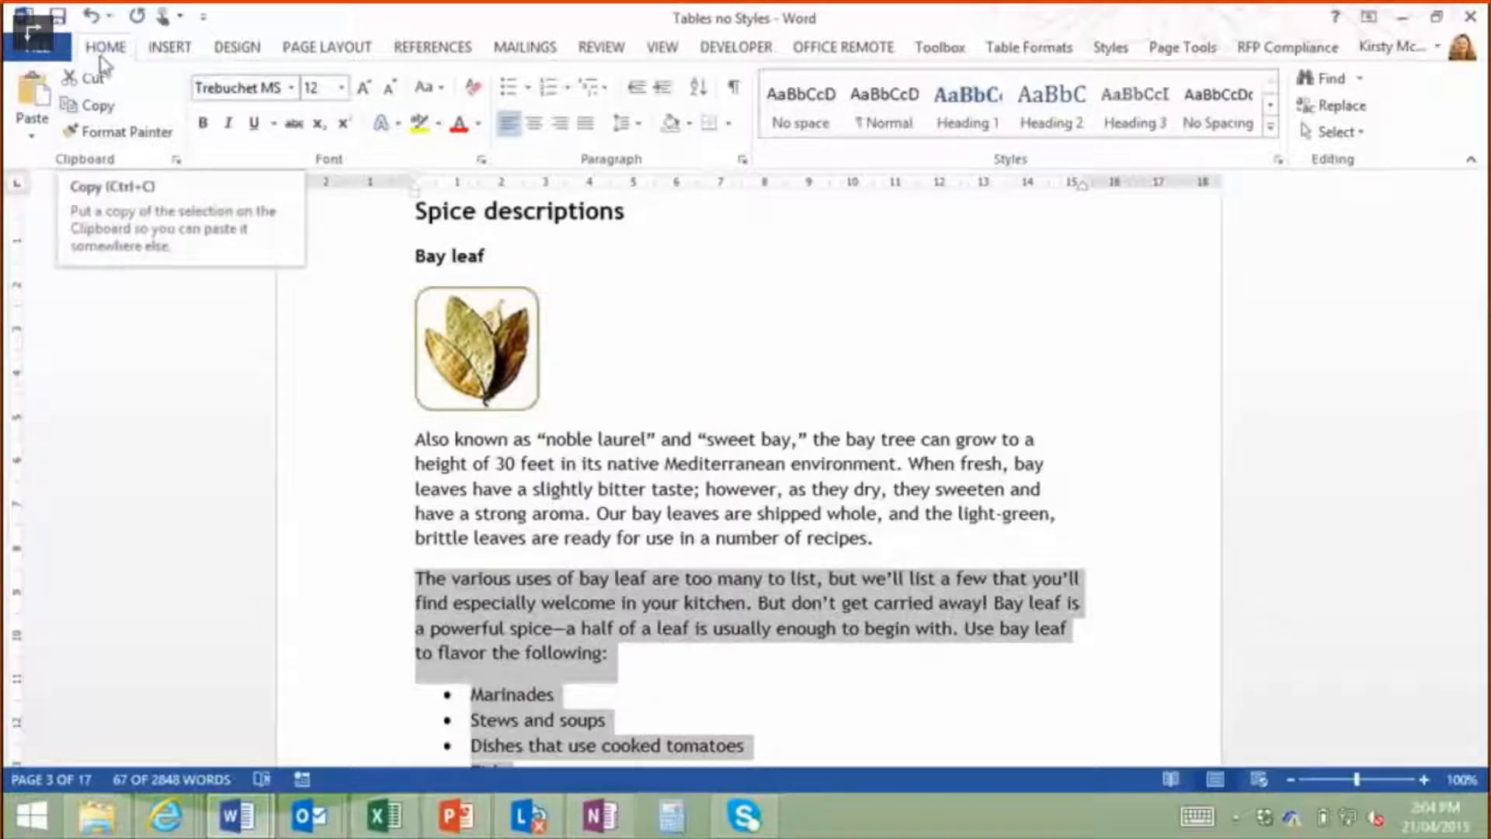
{"action": "left_click", "coordinate": [91, 107]}
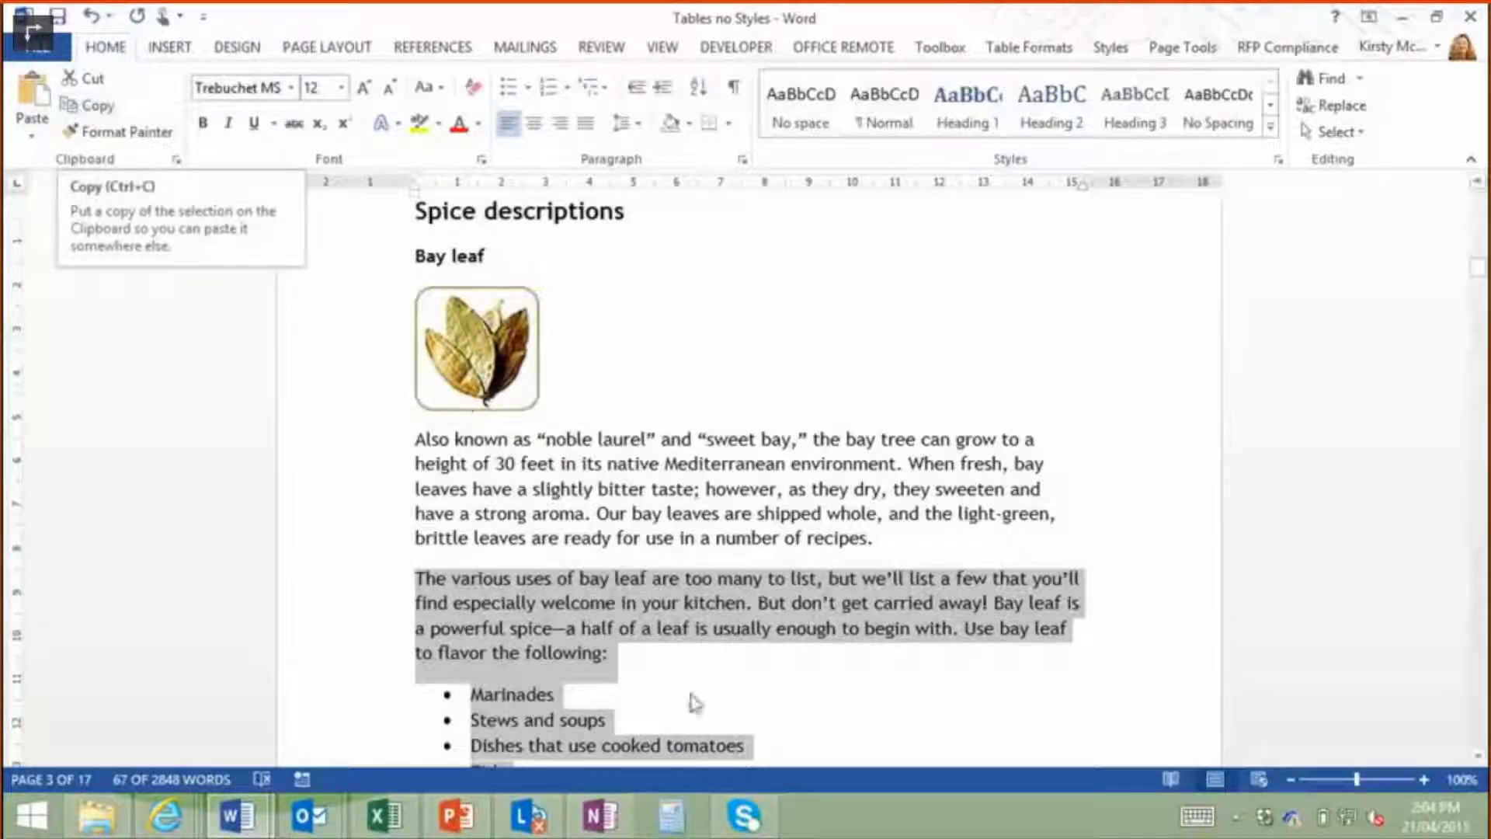
{"action": "right_click", "coordinate": [506, 590]}
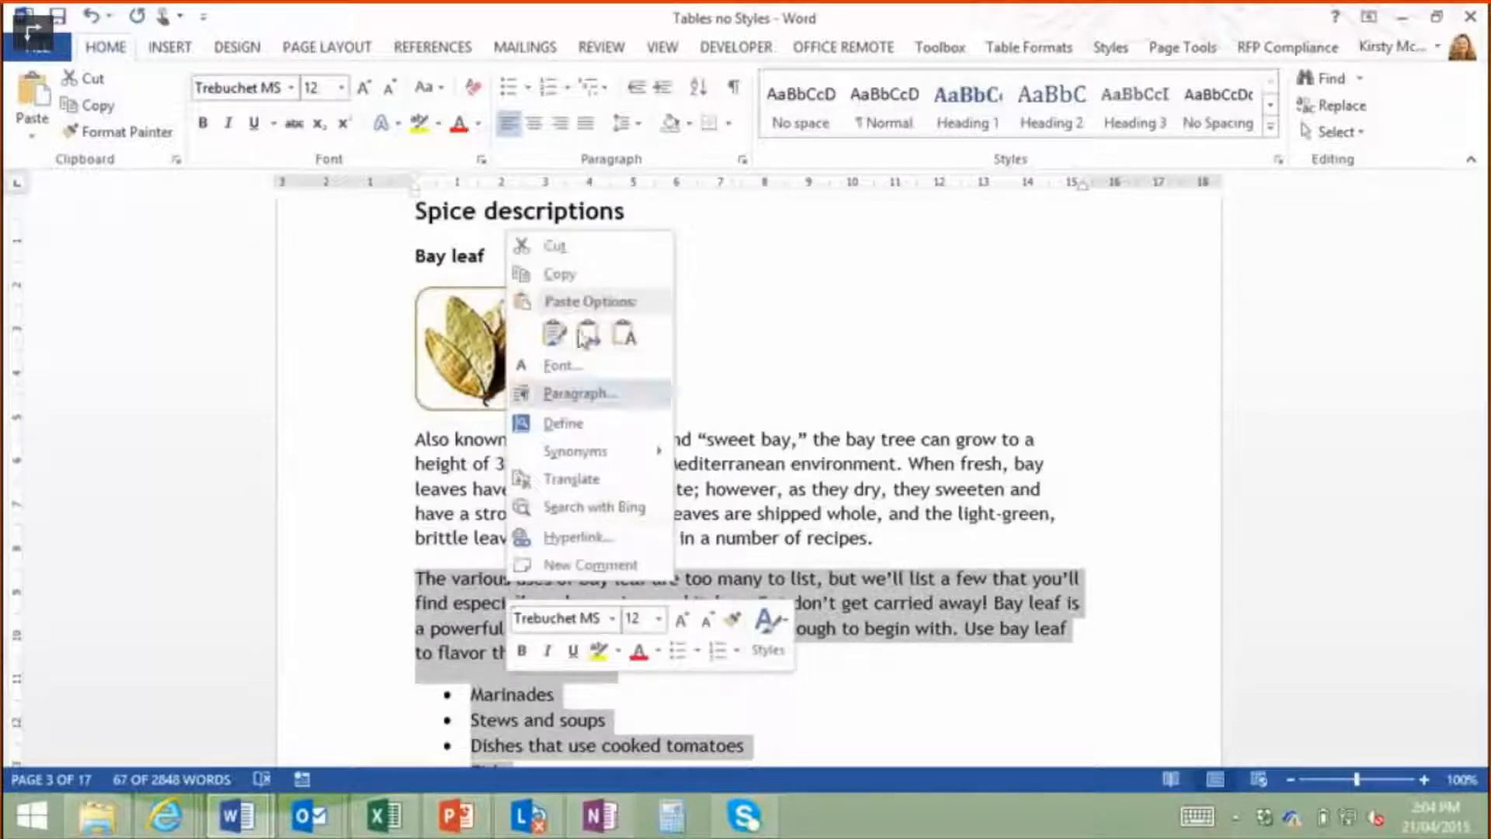
{"action": "left_click", "coordinate": [446, 612]}
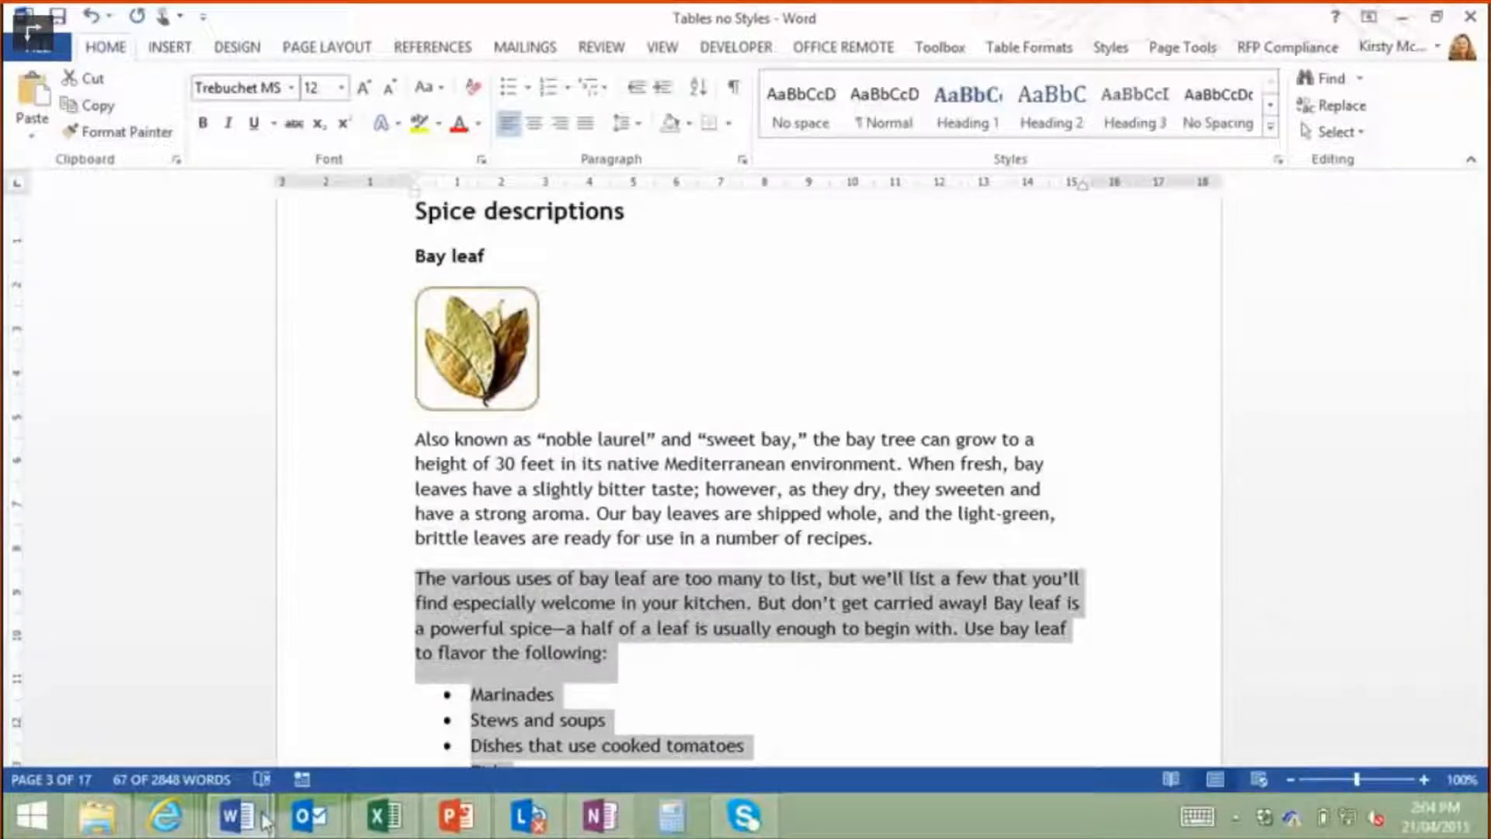
Return to Document1 and place the cursor on the blank line below the image's source line.
{"action": "left_click", "coordinate": [241, 815]}
{"action": "left_click", "coordinate": [155, 712]}
{"action": "left_click", "coordinate": [436, 622]}
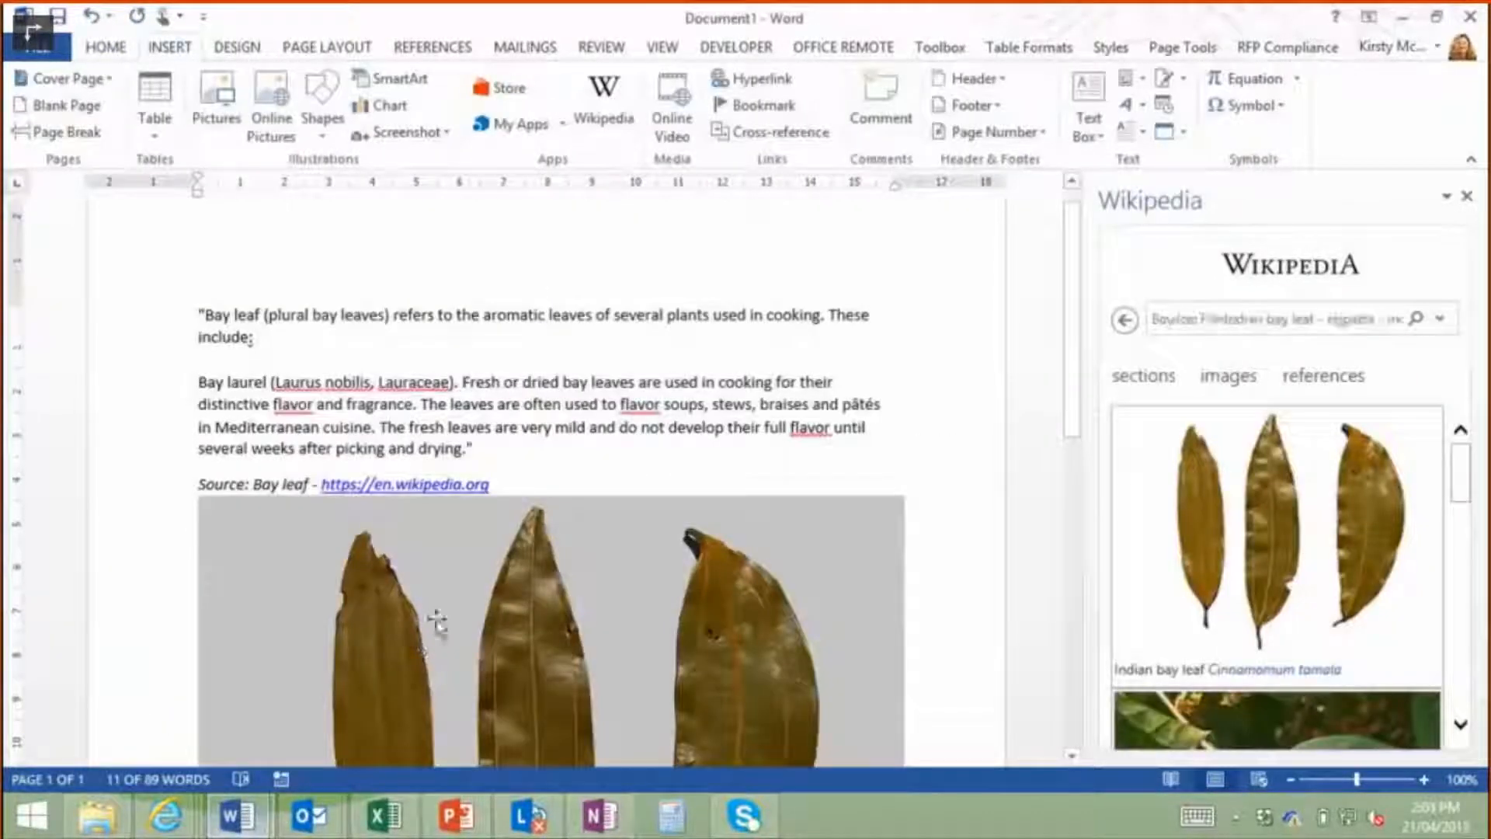
{"action": "left_click_drag", "start_coordinate": [1075, 376], "coordinate": [1054, 682]}
{"action": "left_click", "coordinate": [915, 638]}
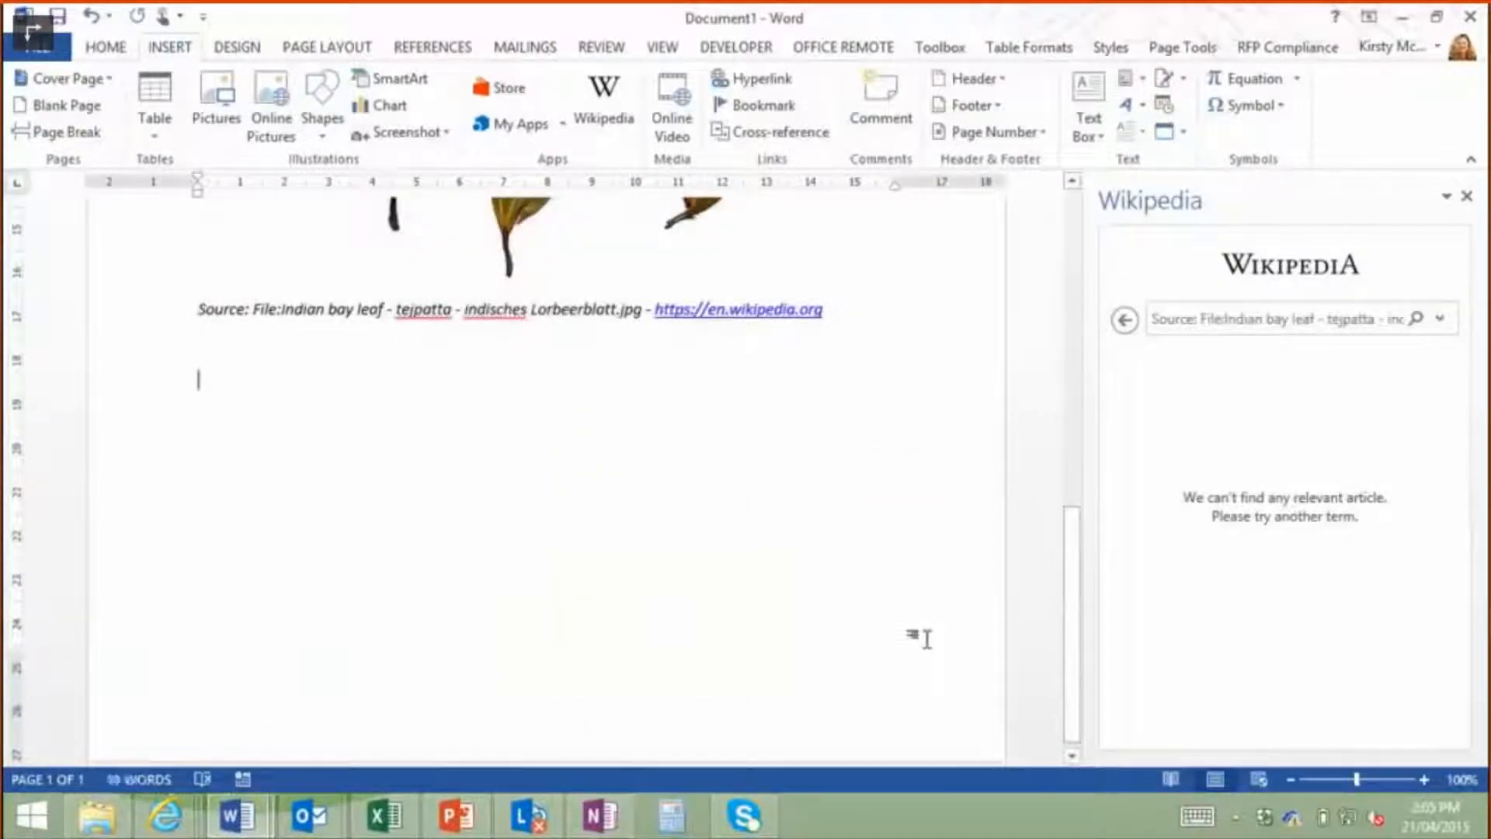
Try pasting the copied bay leaf text at the cursor, show its paste options, and undo the paste.
{"action": "key", "text": "ctrl+v"}
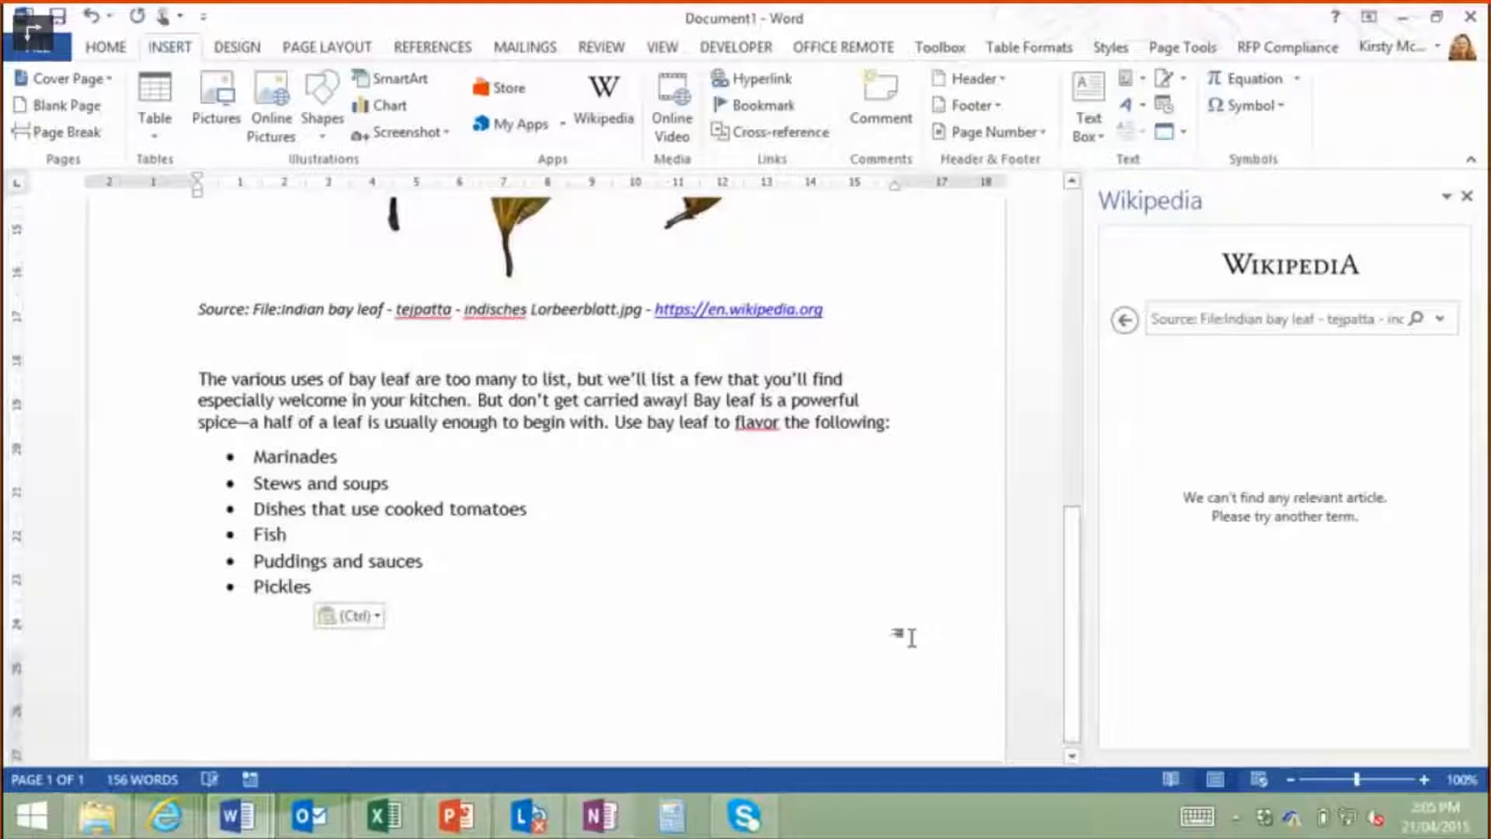
{"action": "left_click_drag", "start_coordinate": [1071, 601], "coordinate": [1110, 311]}
{"action": "scroll", "coordinate": [1031, 556], "scroll_direction": "down", "scroll_amount": 10}
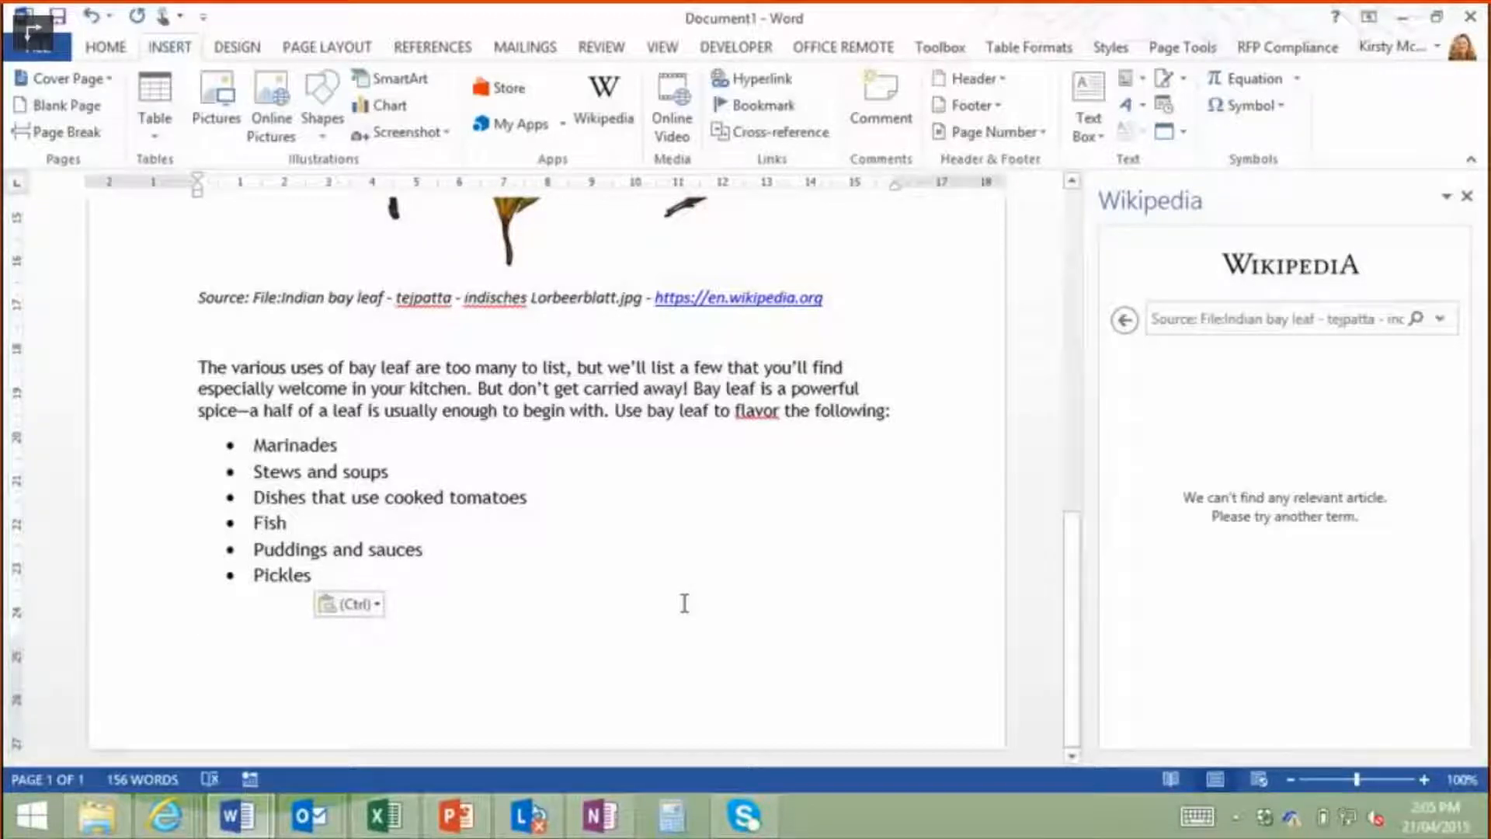
{"action": "key", "text": "ctrl"}
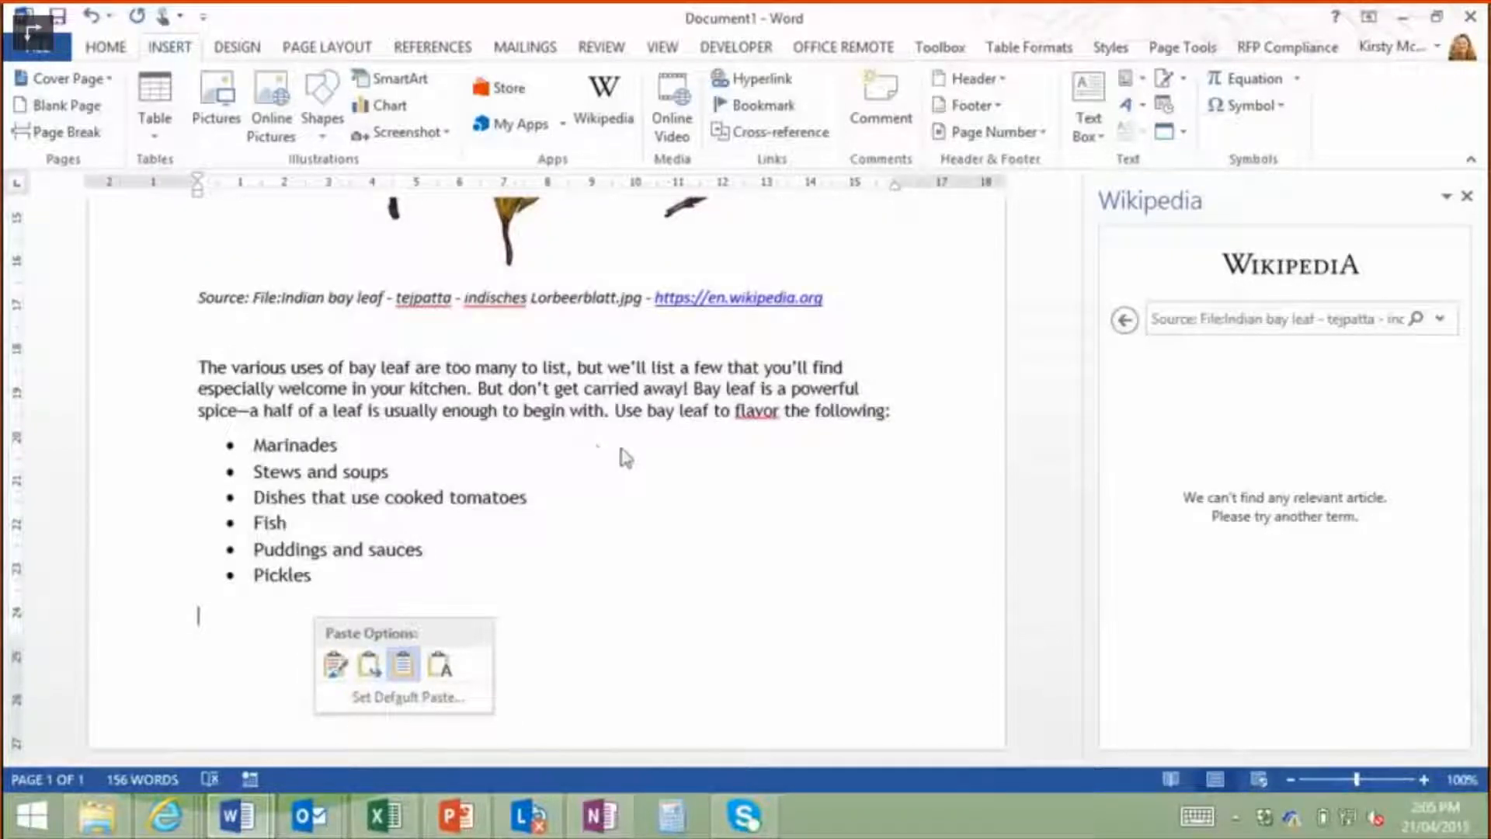
{"action": "key", "text": "ctrl+z"}
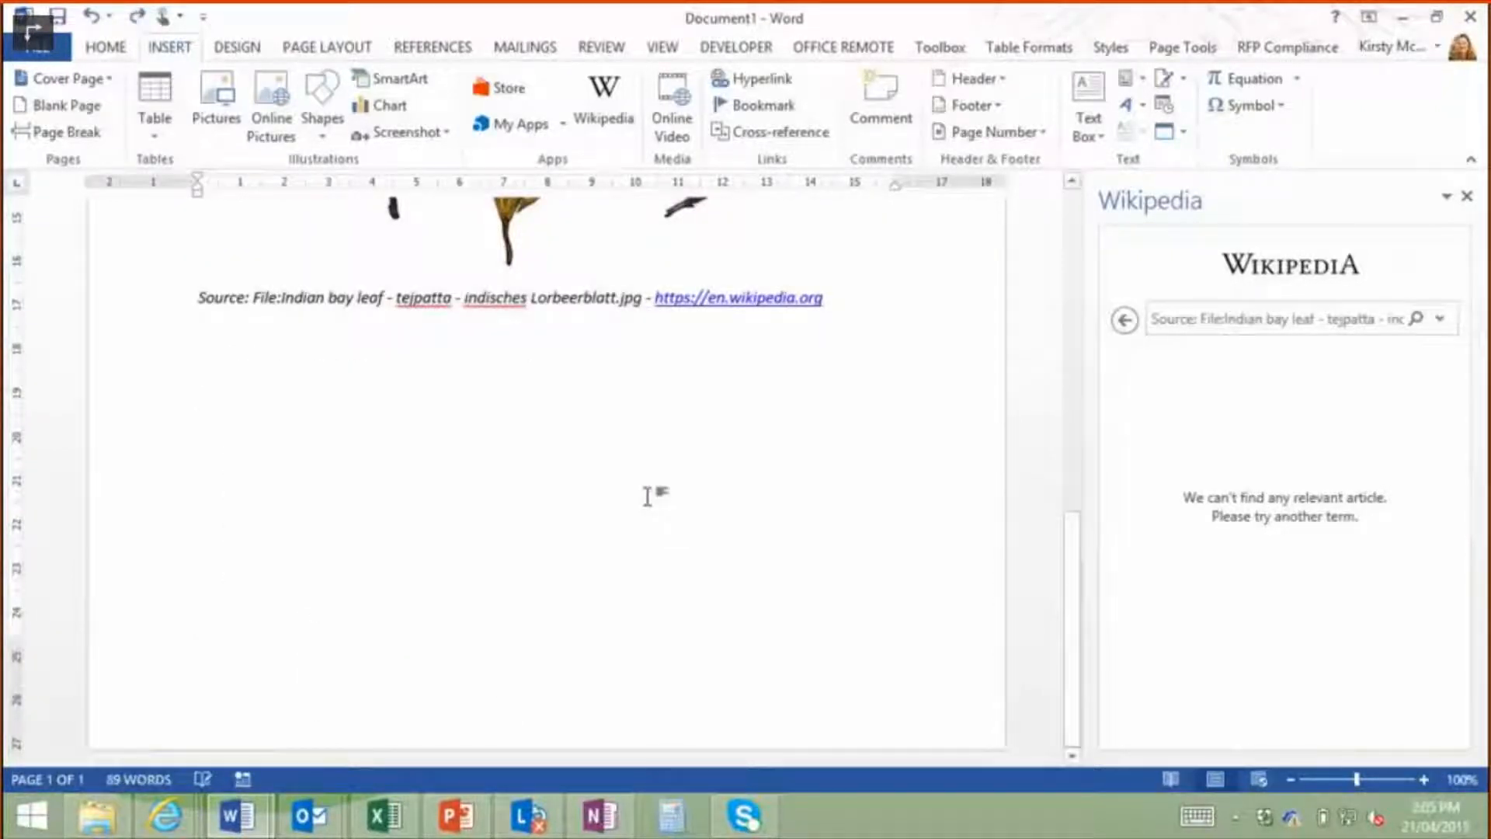
Paste the copied bay leaf uses and bulleted list with the Use Destination Styles option.
{"action": "key", "text": "ctrl+v"}
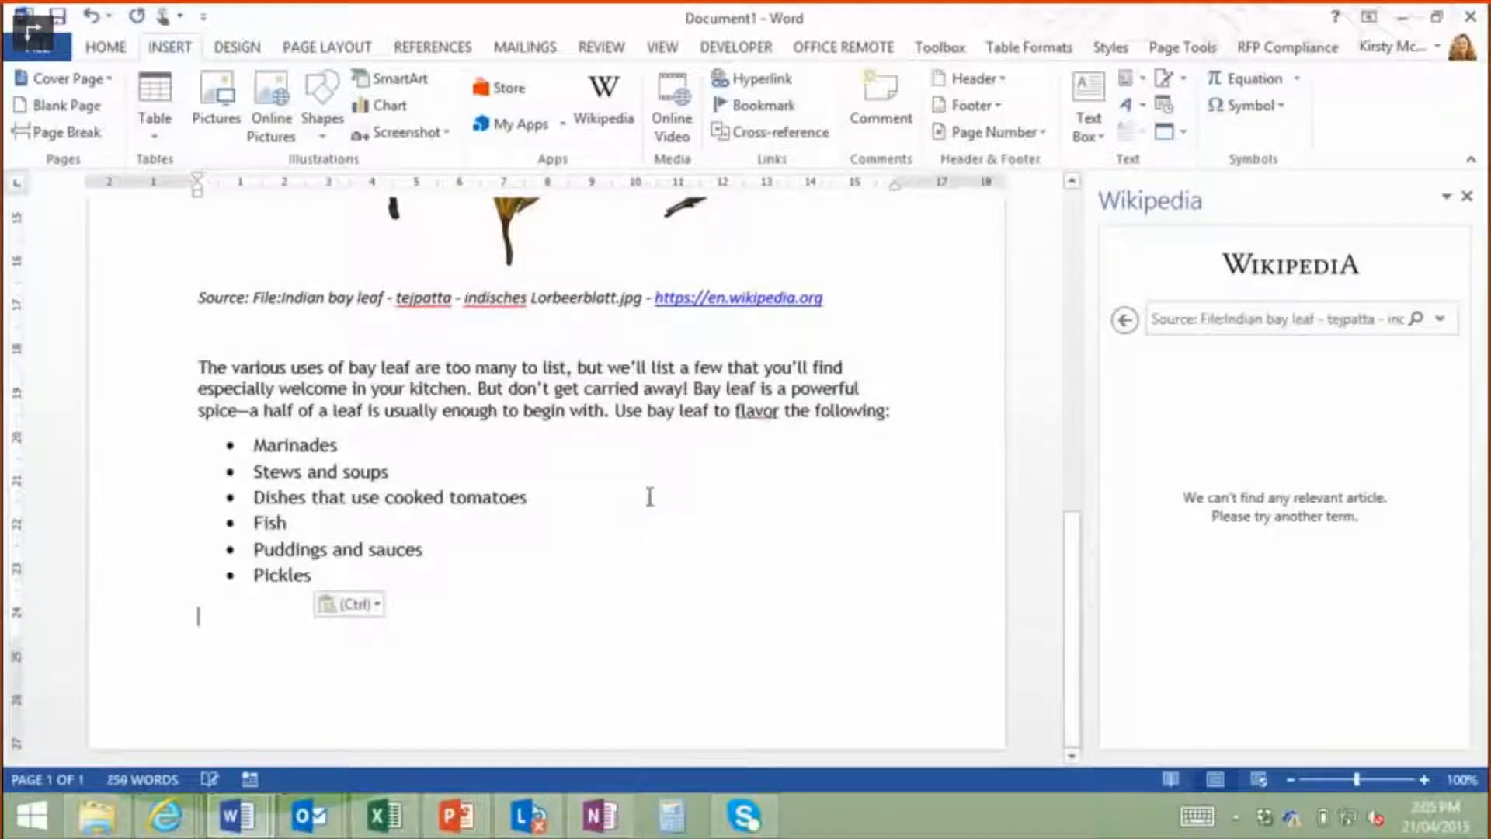
{"action": "key", "text": "ctrl"}
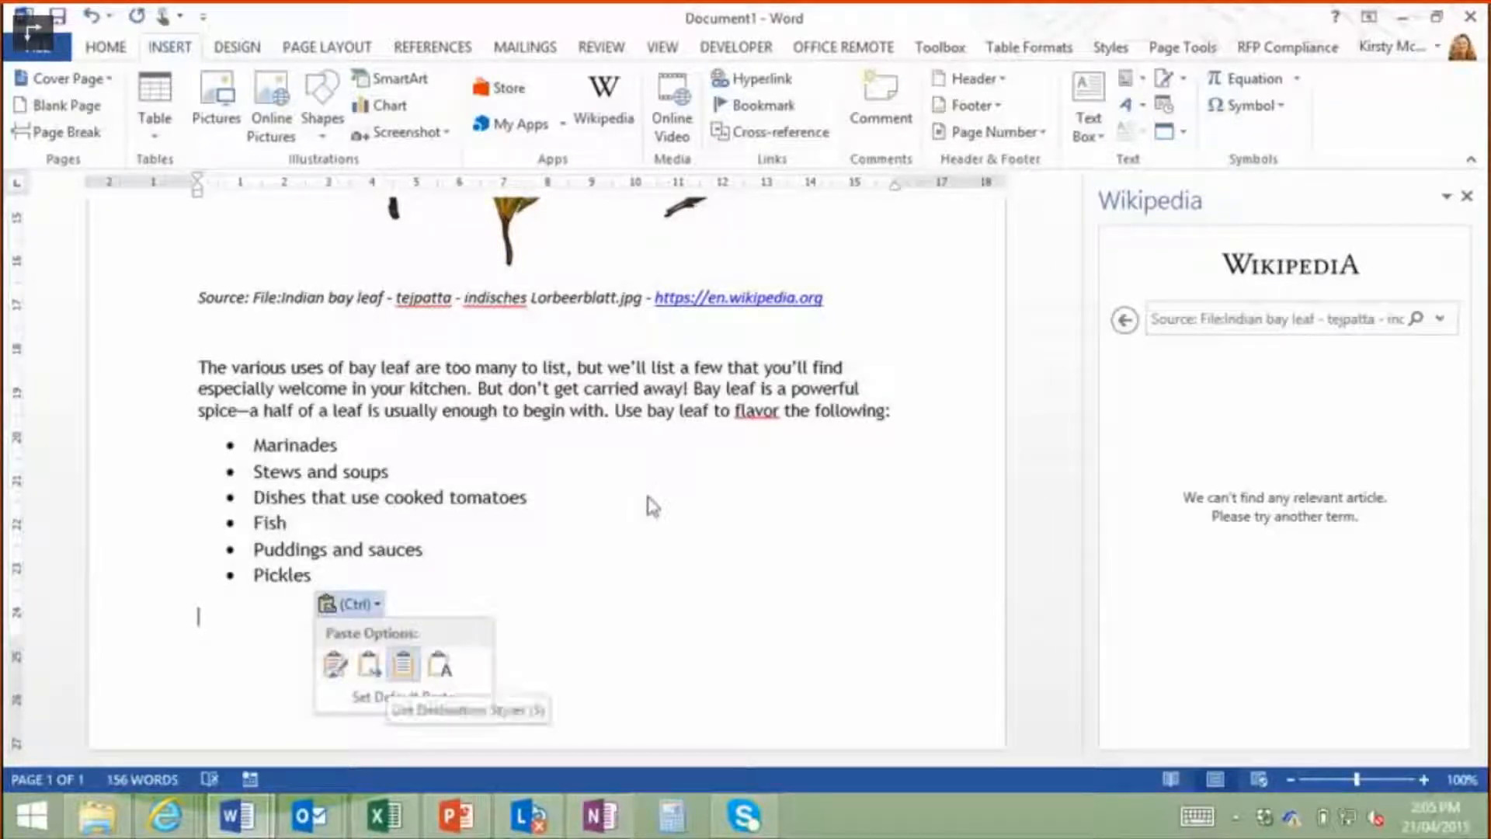
{"action": "key", "text": "s"}
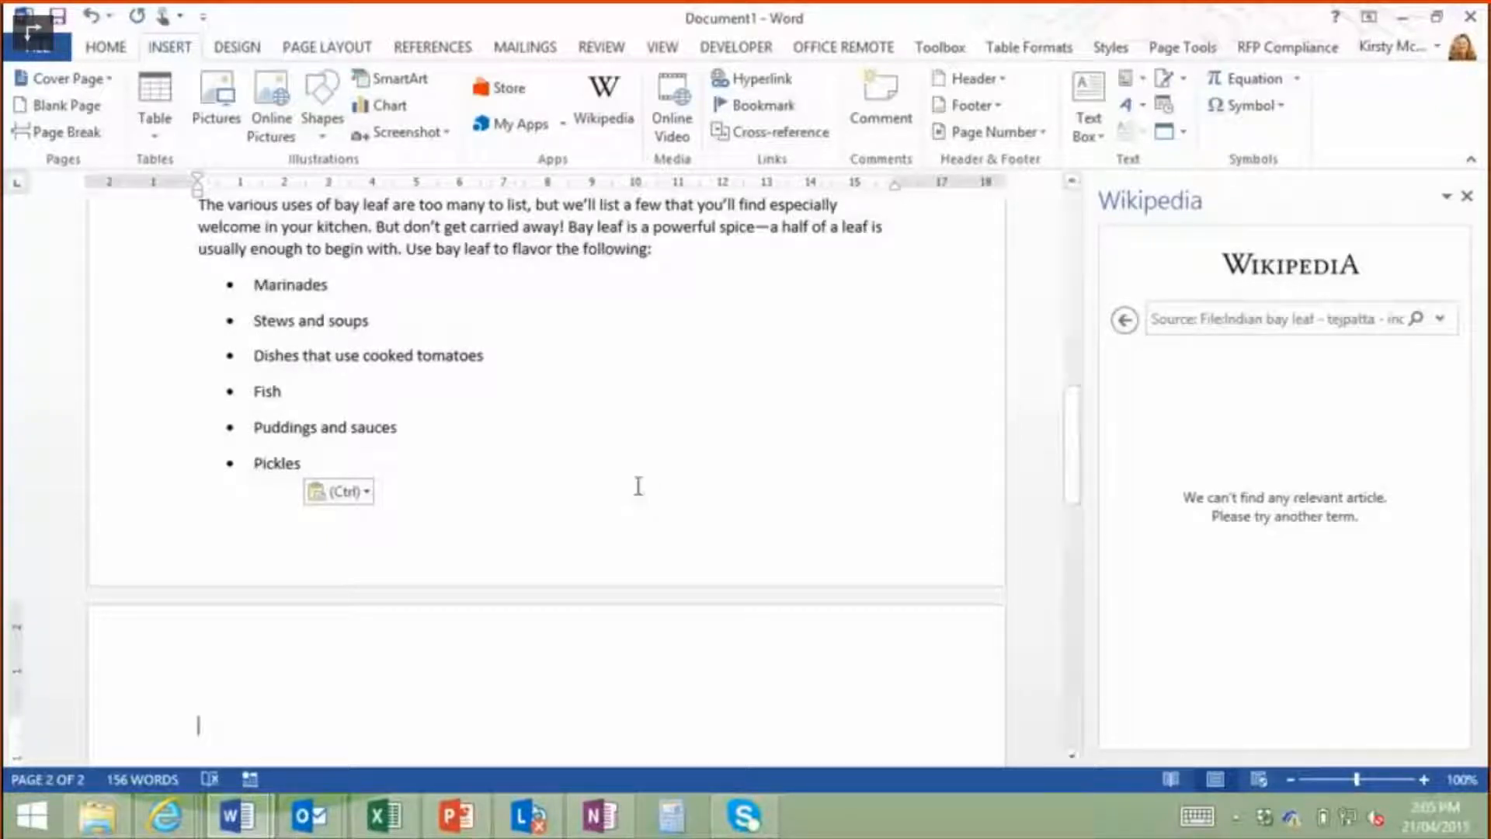
Switch to the Tables no Styles document and apply the Heading 1 style to the "Spice descriptions" title.
{"action": "left_click", "coordinate": [237, 815]}
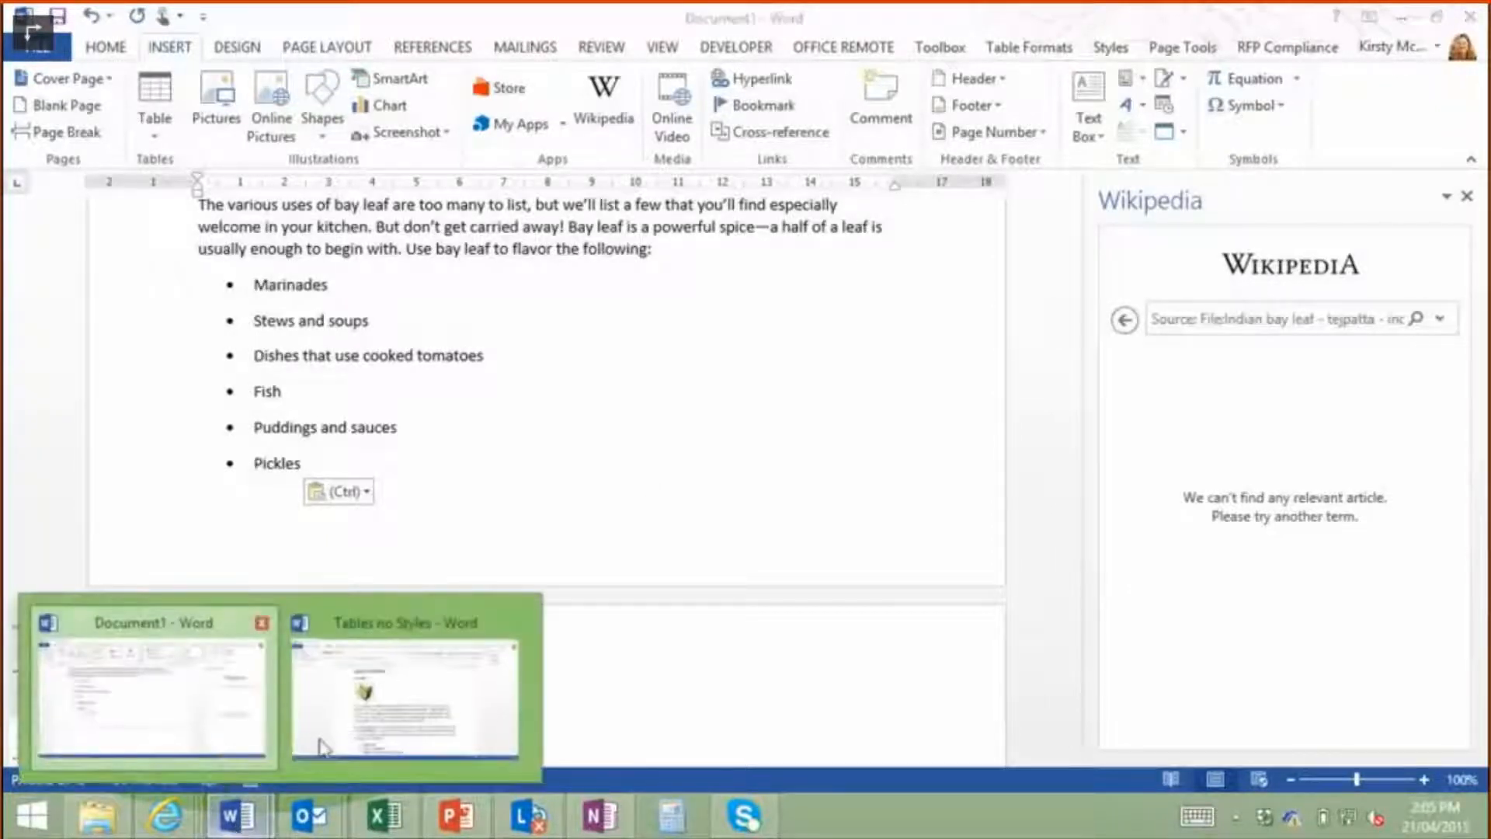
{"action": "left_click", "coordinate": [351, 712]}
{"action": "left_click", "coordinate": [765, 515]}
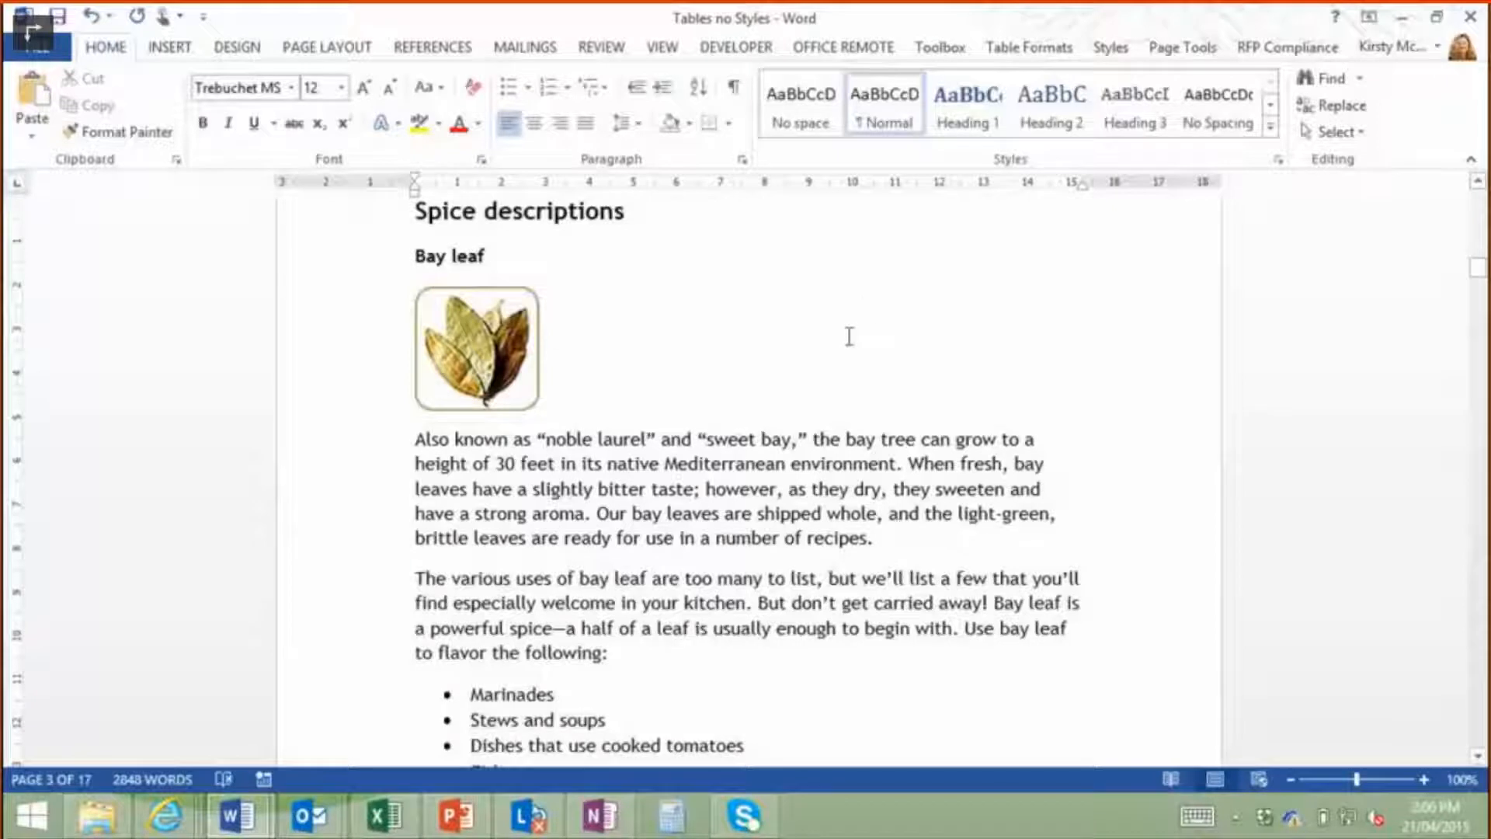
{"action": "left_click_drag", "start_coordinate": [1479, 272], "coordinate": [1480, 260]}
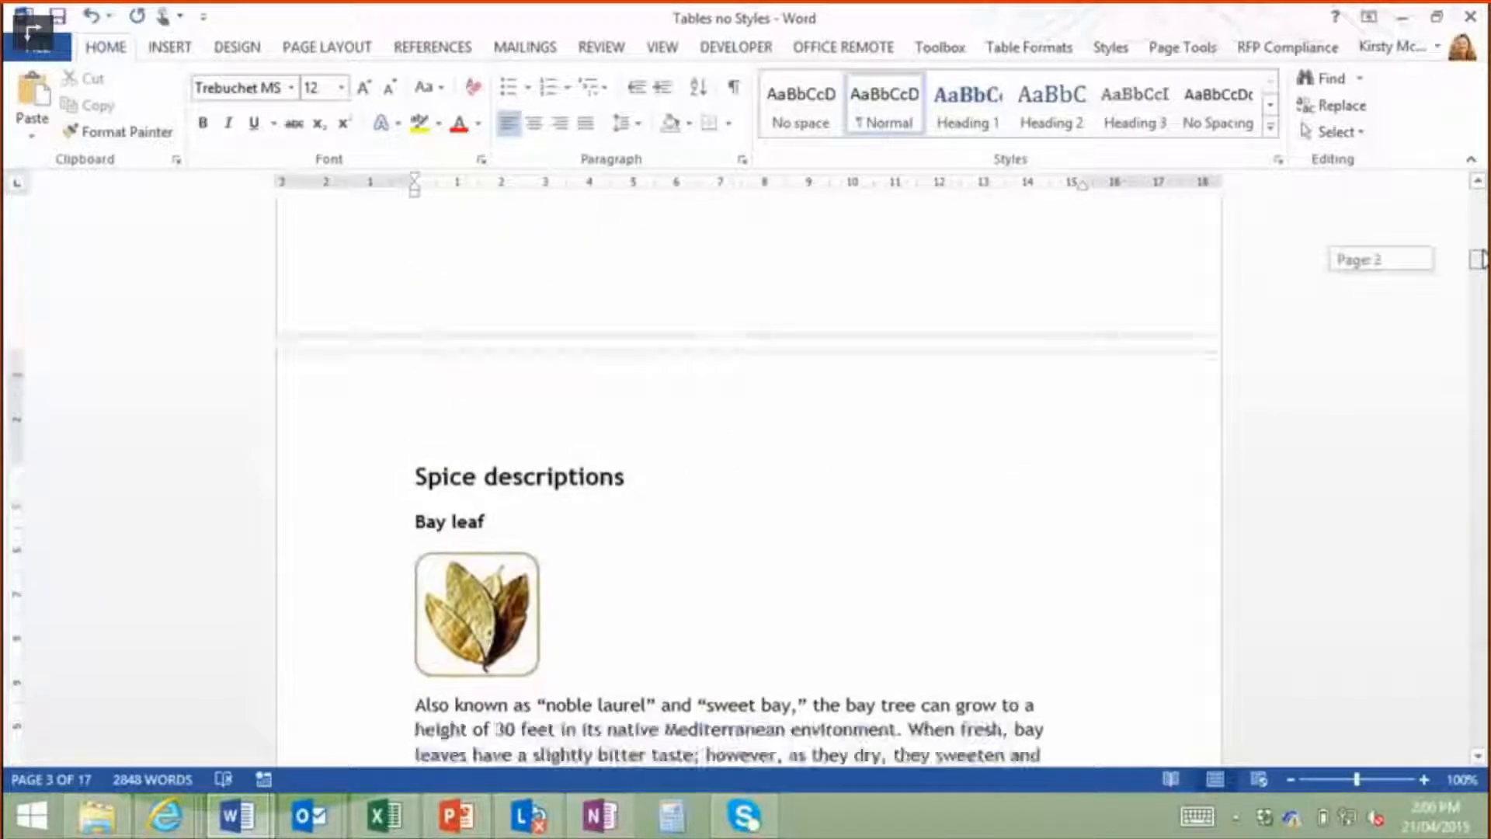
{"action": "left_click", "coordinate": [357, 523]}
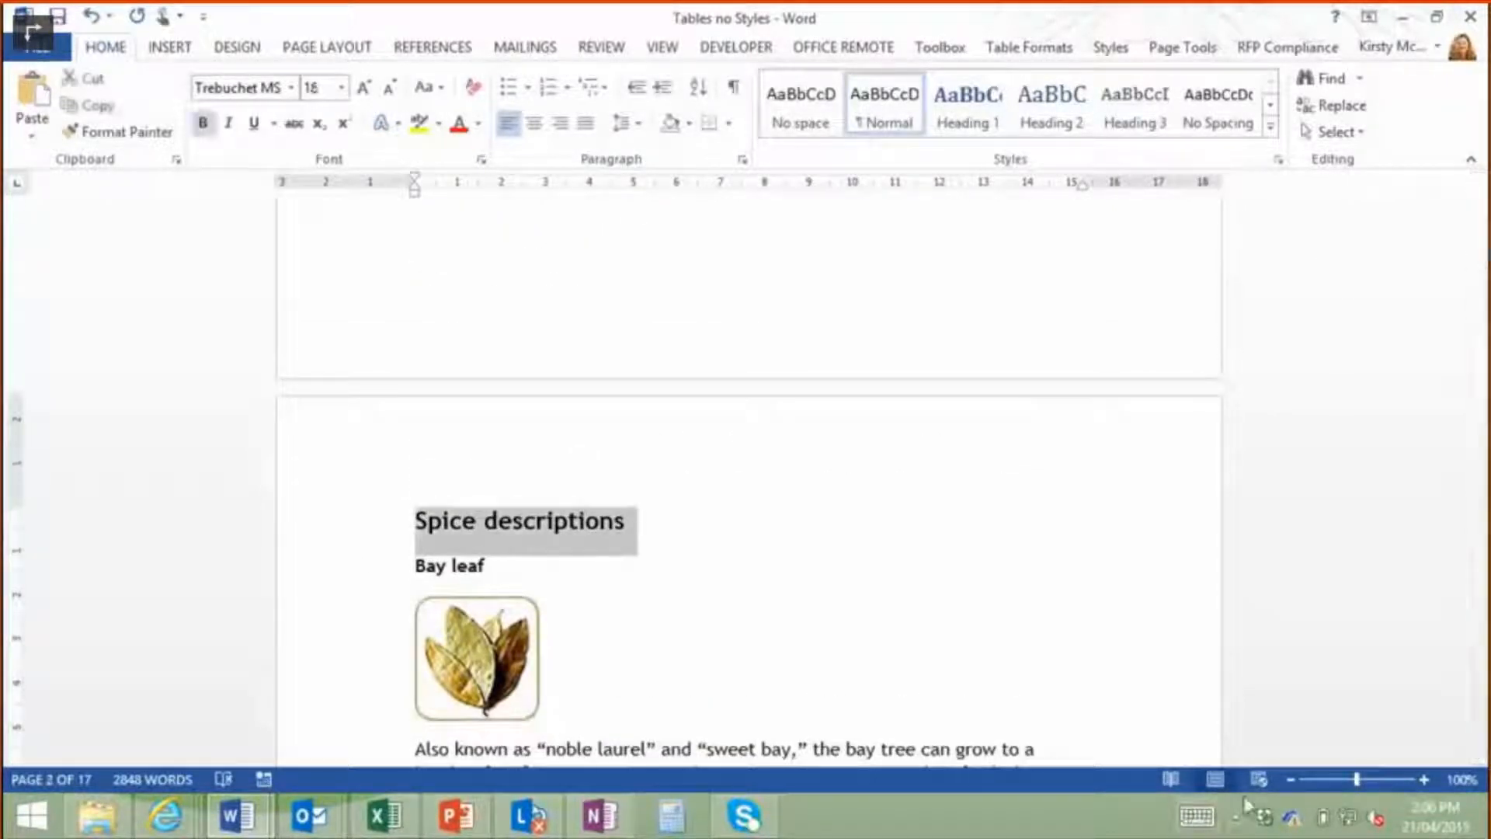
{"action": "left_click", "coordinate": [967, 105]}
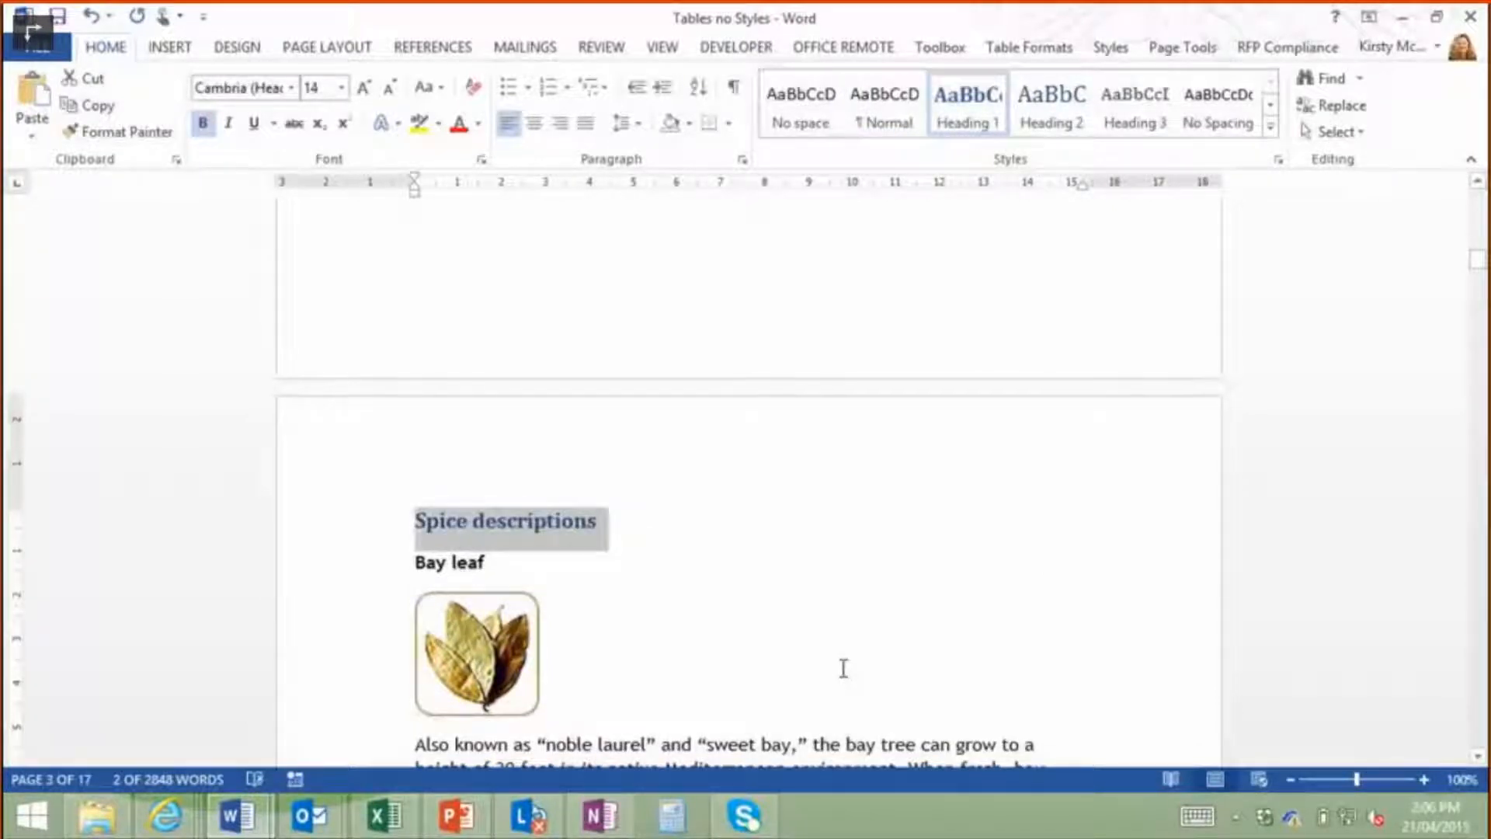
Try painting the "Spice descriptions" heading format onto the start of the "Also known as" paragraph, check the effect, and undo it.
{"action": "left_click", "coordinate": [115, 138]}
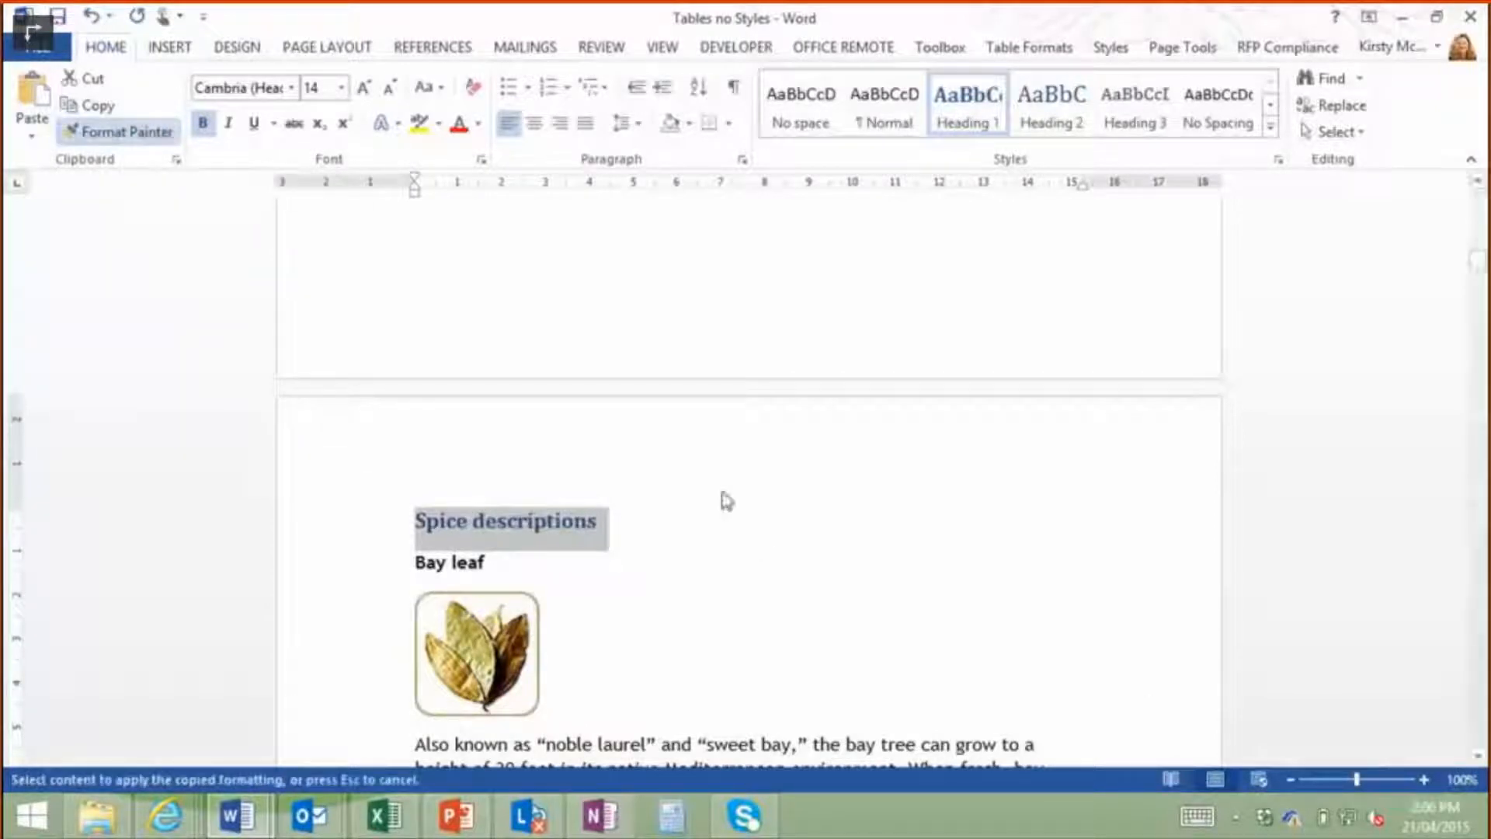
{"action": "left_click_drag", "start_coordinate": [416, 744], "coordinate": [846, 744]}
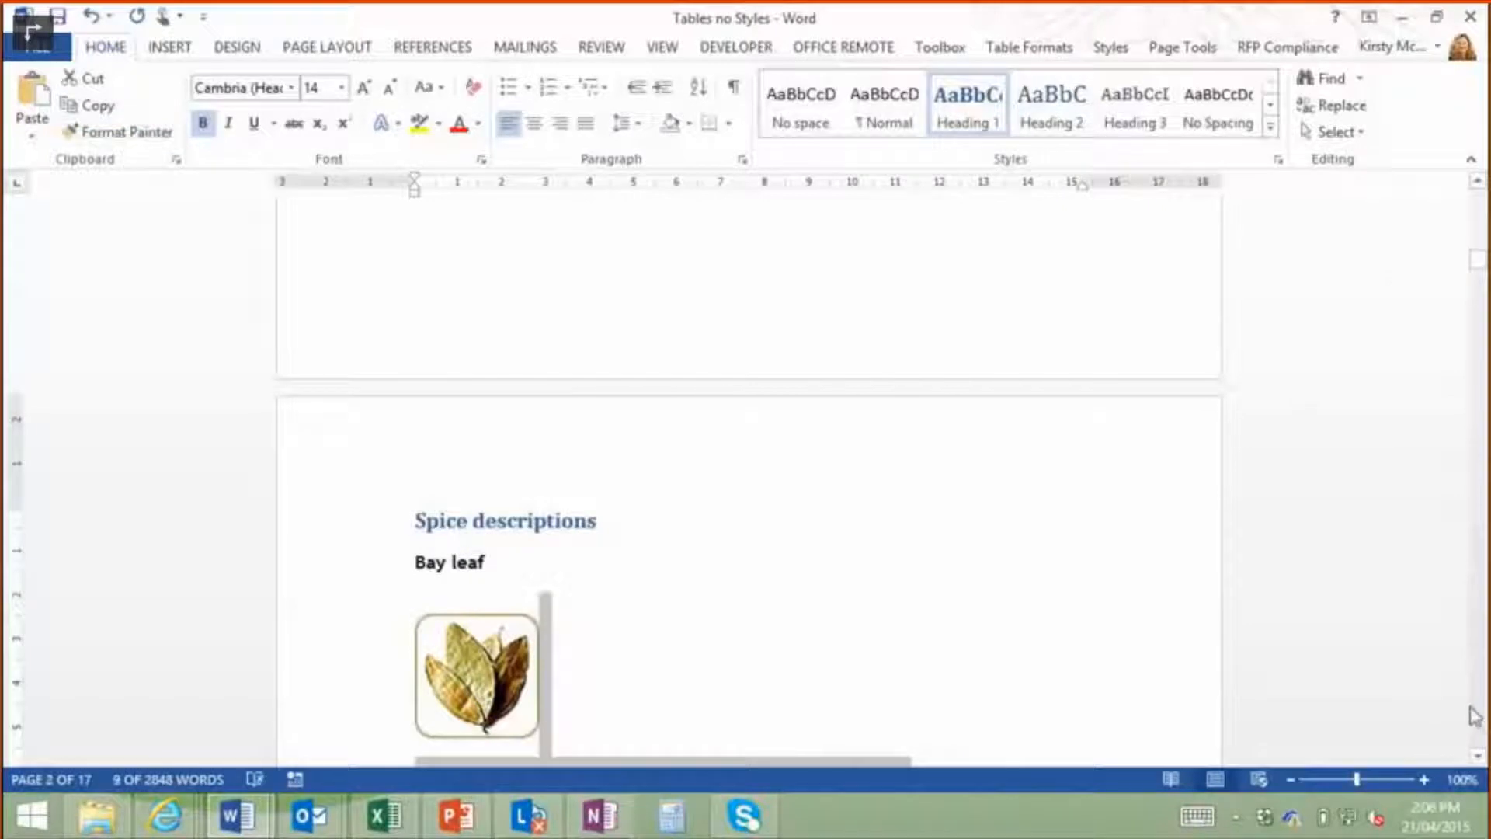
{"action": "scroll", "coordinate": [1476, 759], "scroll_direction": "down", "scroll_amount": 15}
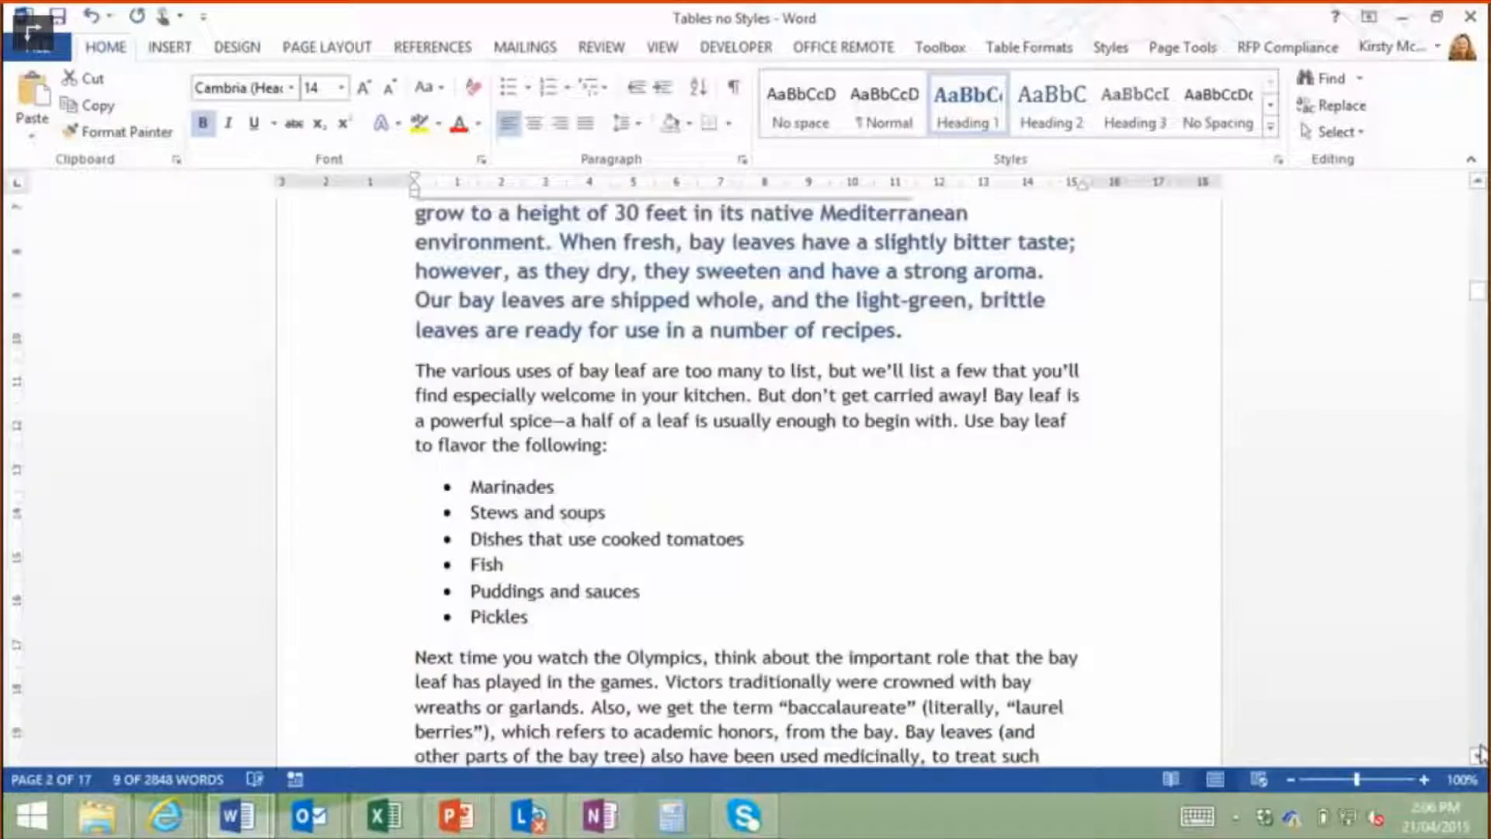
{"action": "left_click", "coordinate": [1478, 183]}
{"action": "left_click", "coordinate": [1477, 183]}
{"action": "scroll", "coordinate": [1478, 183], "scroll_direction": "up", "scroll_amount": 7}
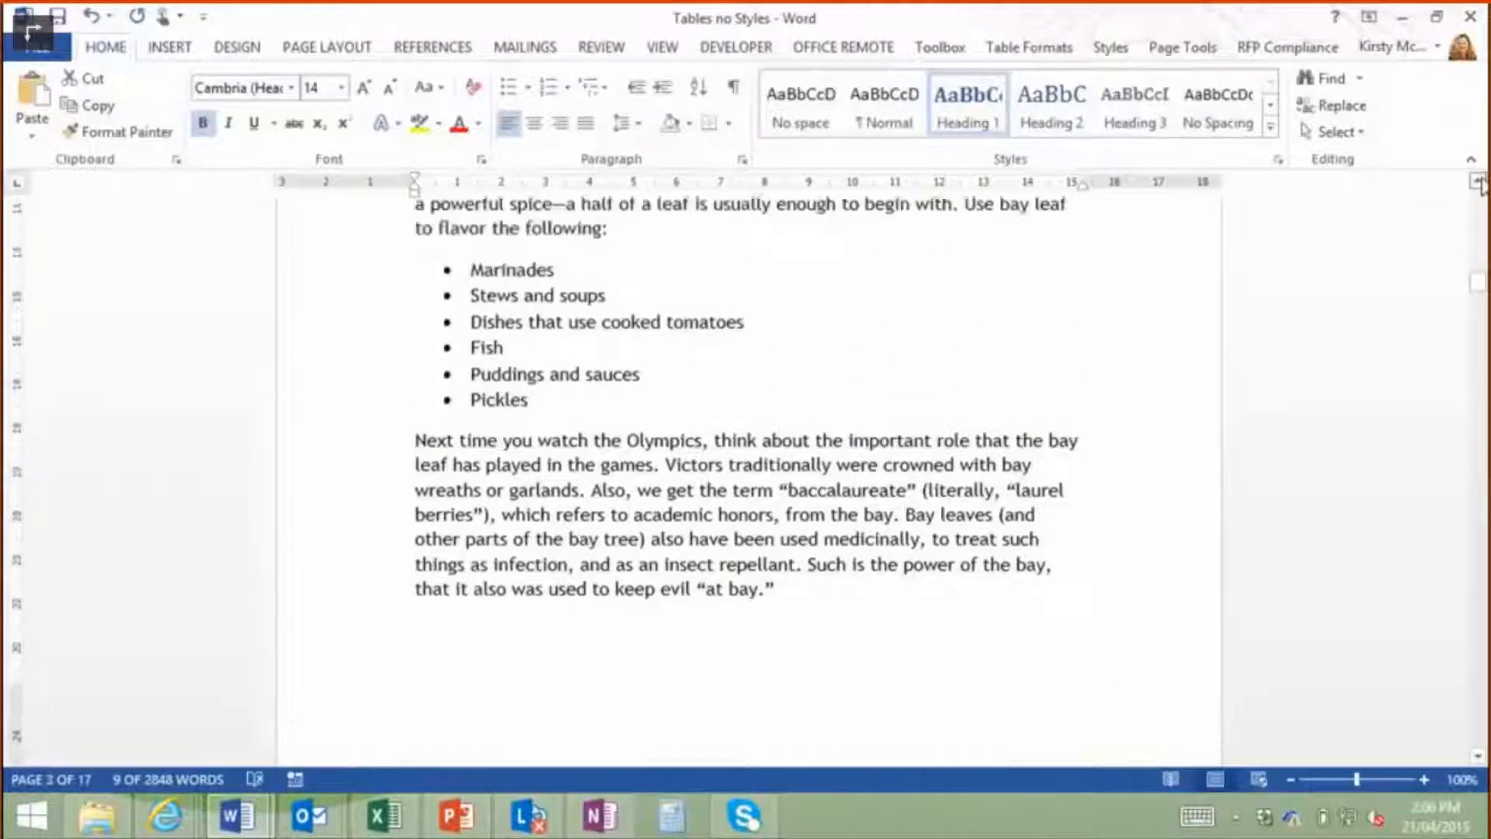
{"action": "scroll", "coordinate": [1478, 183], "scroll_direction": "up", "scroll_amount": 5}
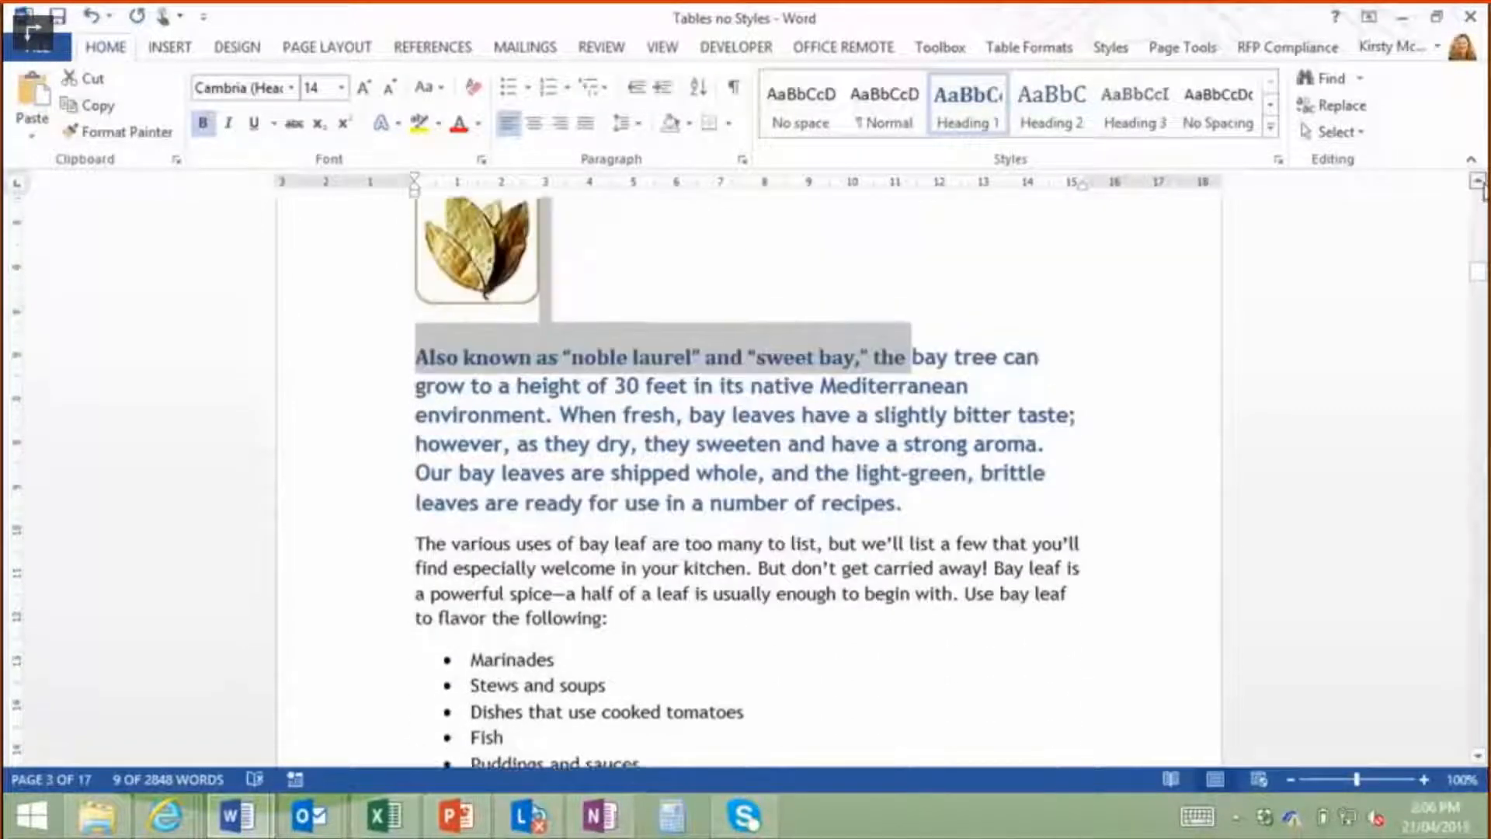
{"action": "scroll", "coordinate": [1478, 183], "scroll_direction": "up", "scroll_amount": 1}
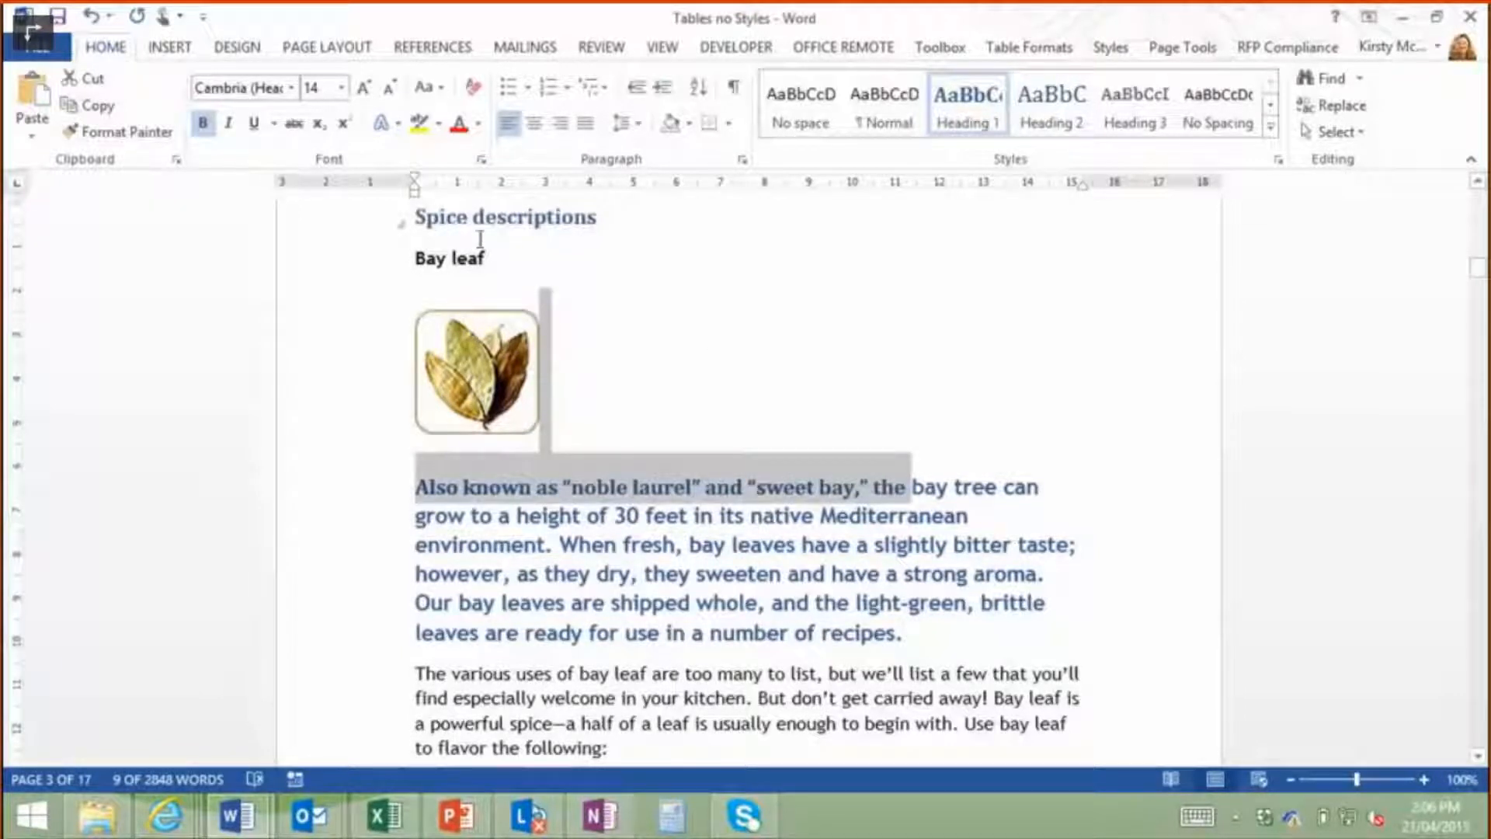
{"action": "key", "text": "ctrl+z"}
Paint the "Spice descriptions" heading format repeatedly onto "aroma.", "kitchen. But" and "with." using a locked Format Painter, and release it.
{"action": "left_click_drag", "start_coordinate": [412, 225], "coordinate": [596, 219]}
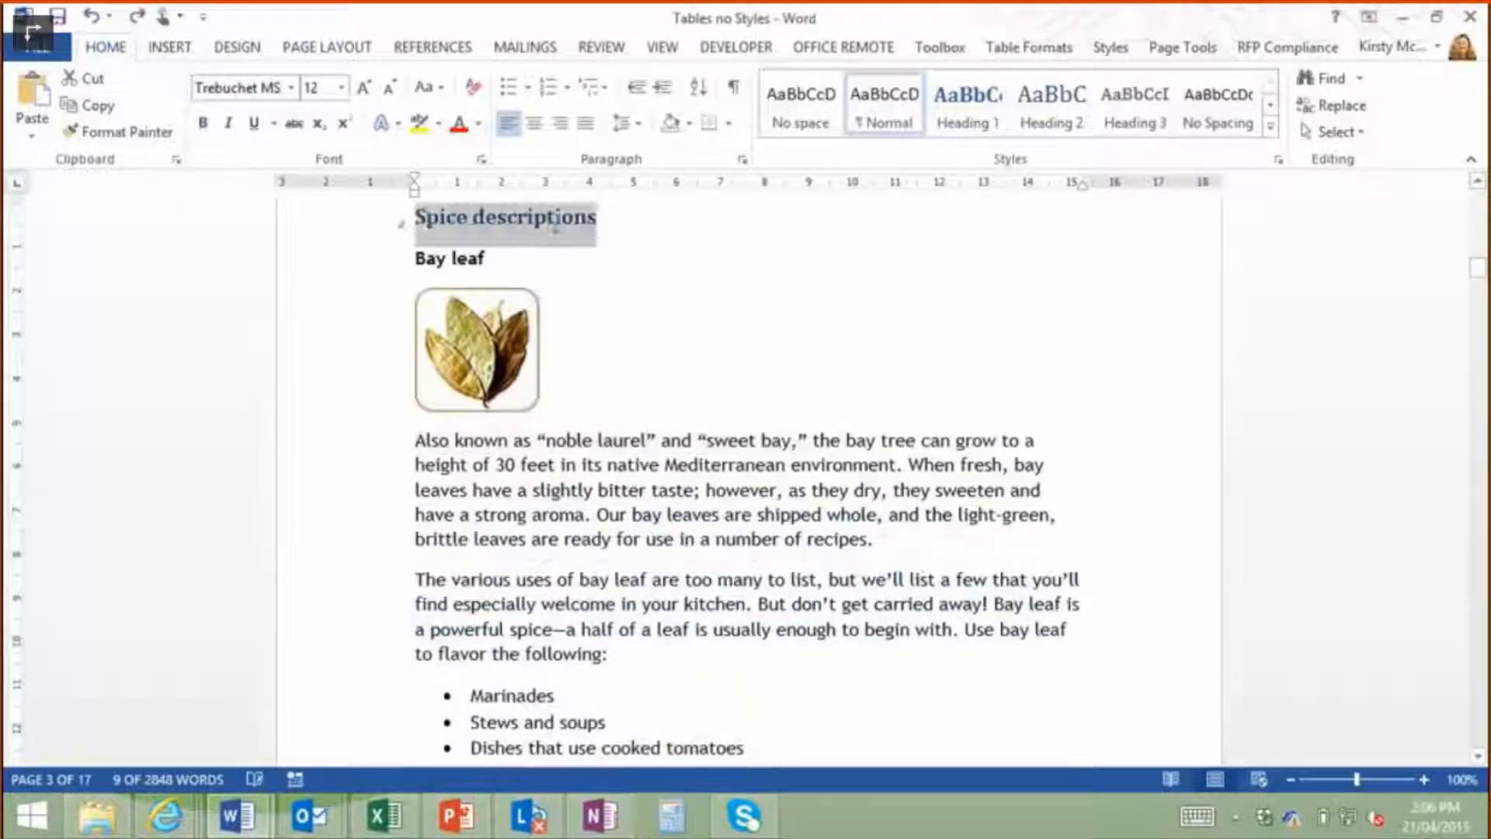
{"action": "left_click", "coordinate": [148, 133]}
{"action": "left_click", "coordinate": [151, 140]}
{"action": "left_click_drag", "start_coordinate": [528, 513], "coordinate": [606, 515]}
{"action": "left_click_drag", "start_coordinate": [685, 611], "coordinate": [803, 612]}
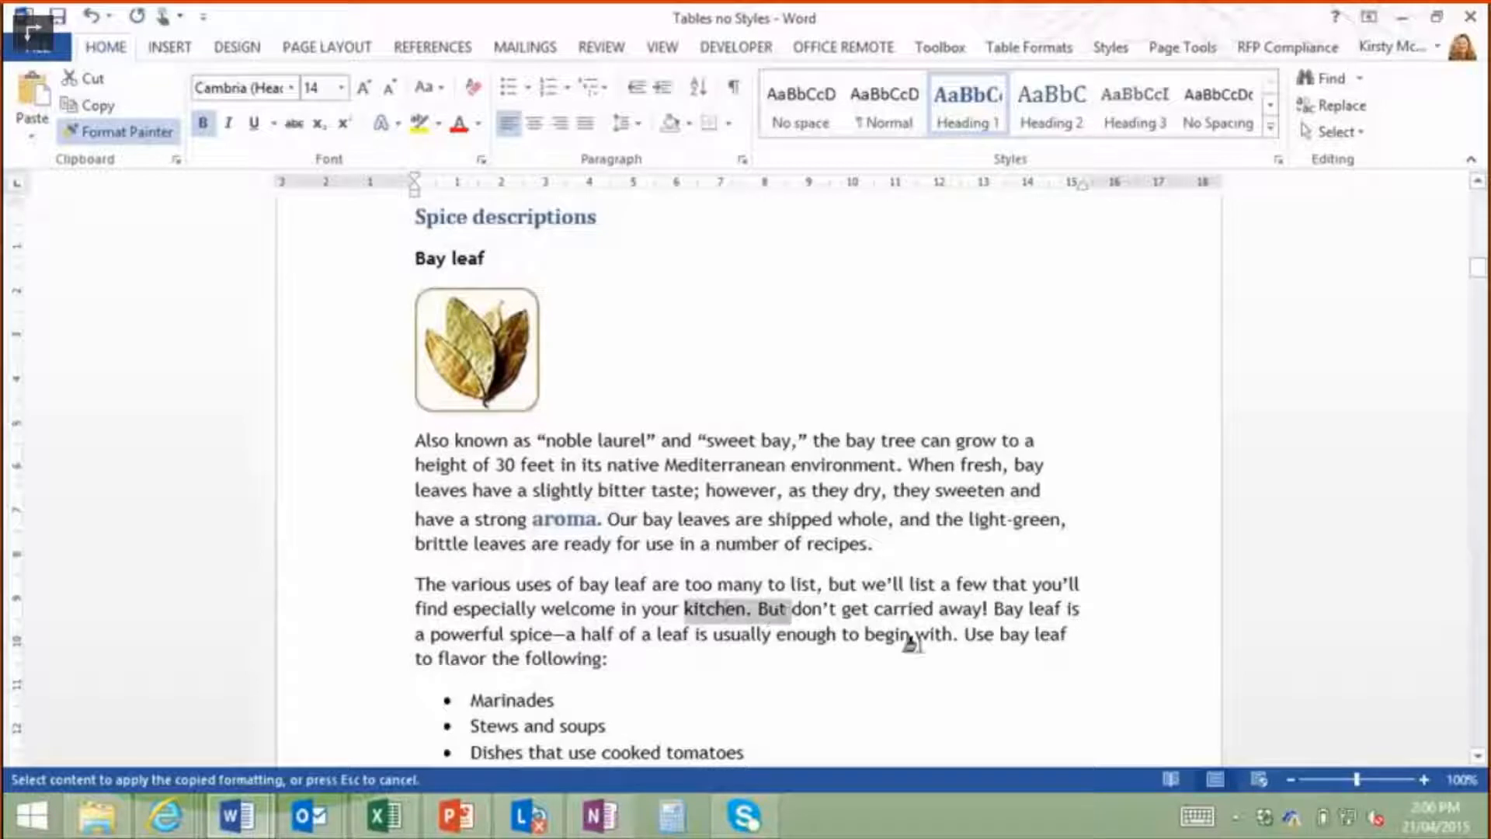
{"action": "left_click_drag", "start_coordinate": [936, 639], "coordinate": [984, 640]}
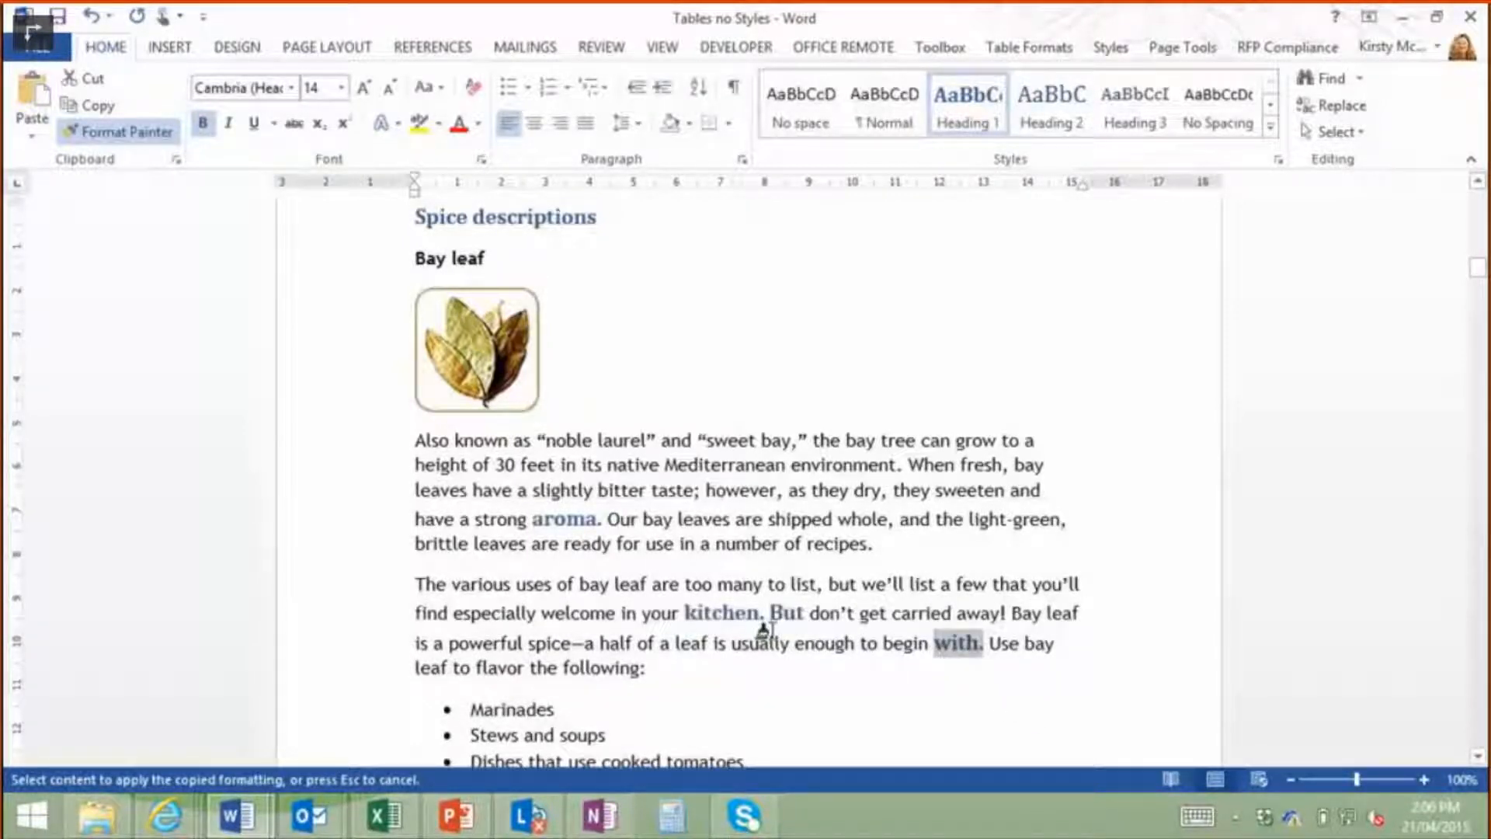
{"action": "key", "text": "Escape"}
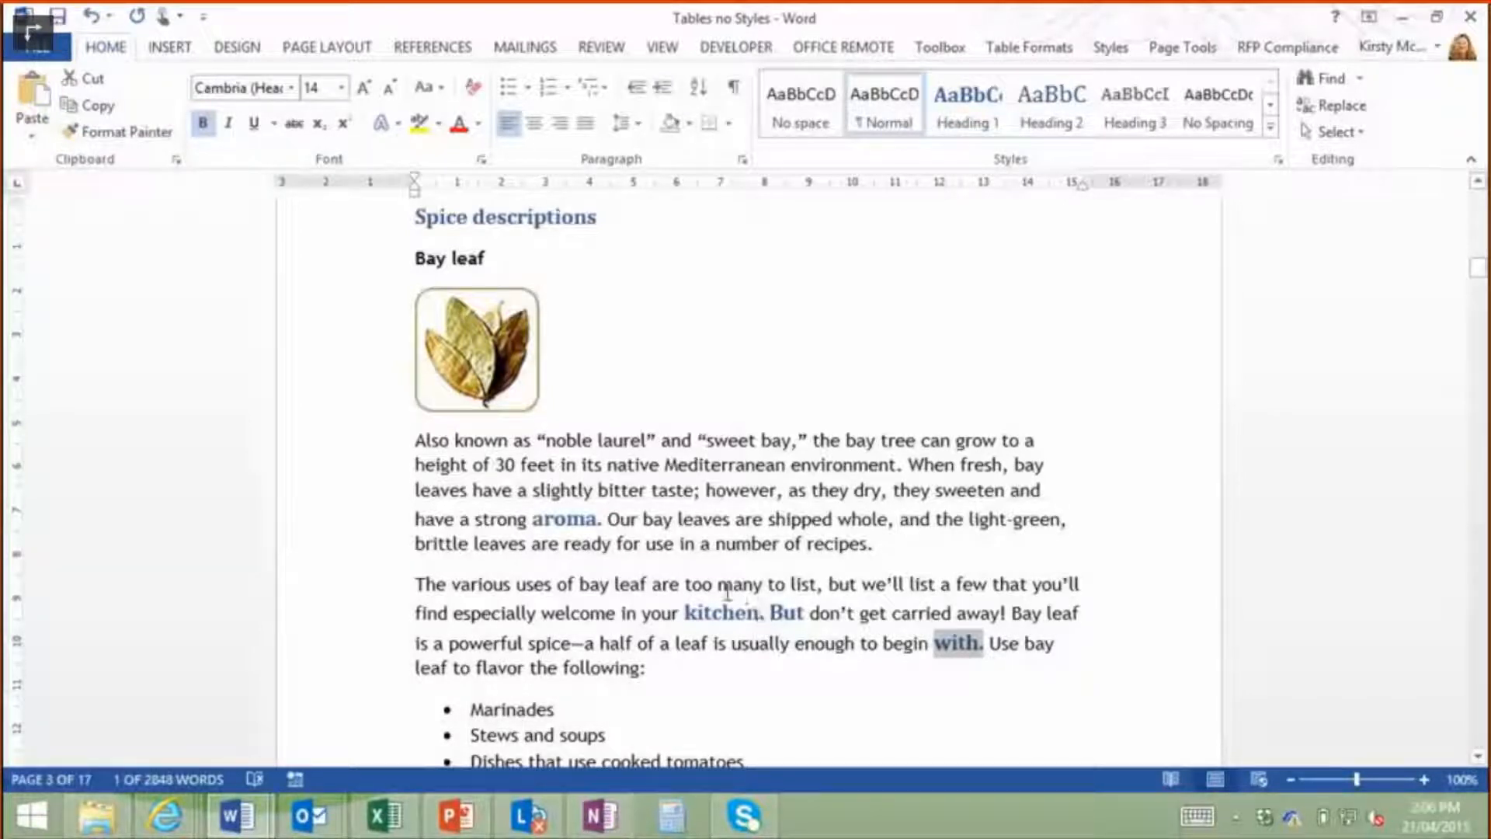
Copy the formatting of the "Spice descriptions" heading and apply it to the words "environment" and "powerful" in the bay leaf paragraphs.
{"action": "double_click", "coordinate": [433, 211]}
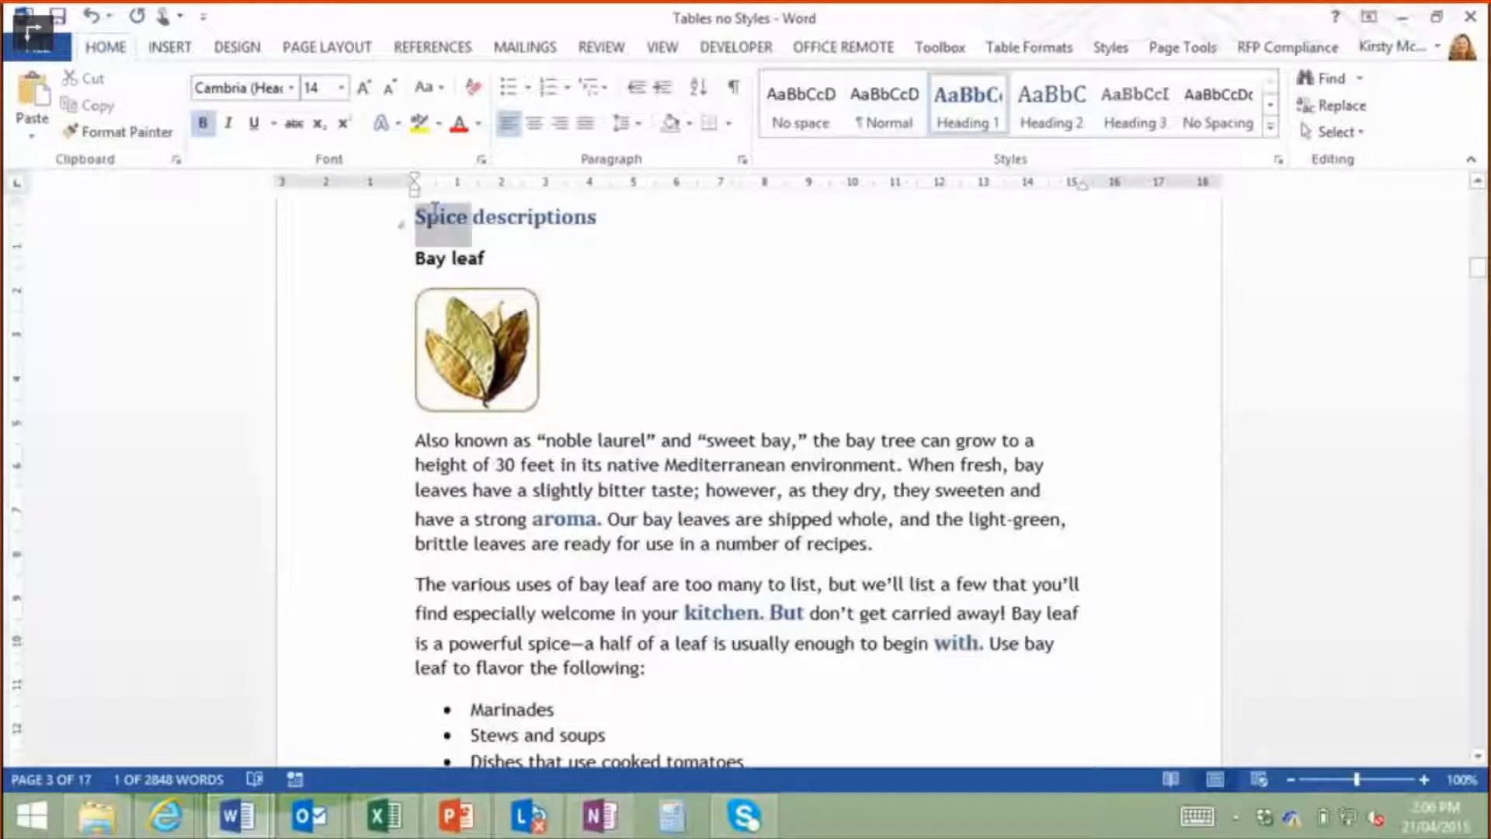
{"action": "triple_click", "coordinate": [435, 211]}
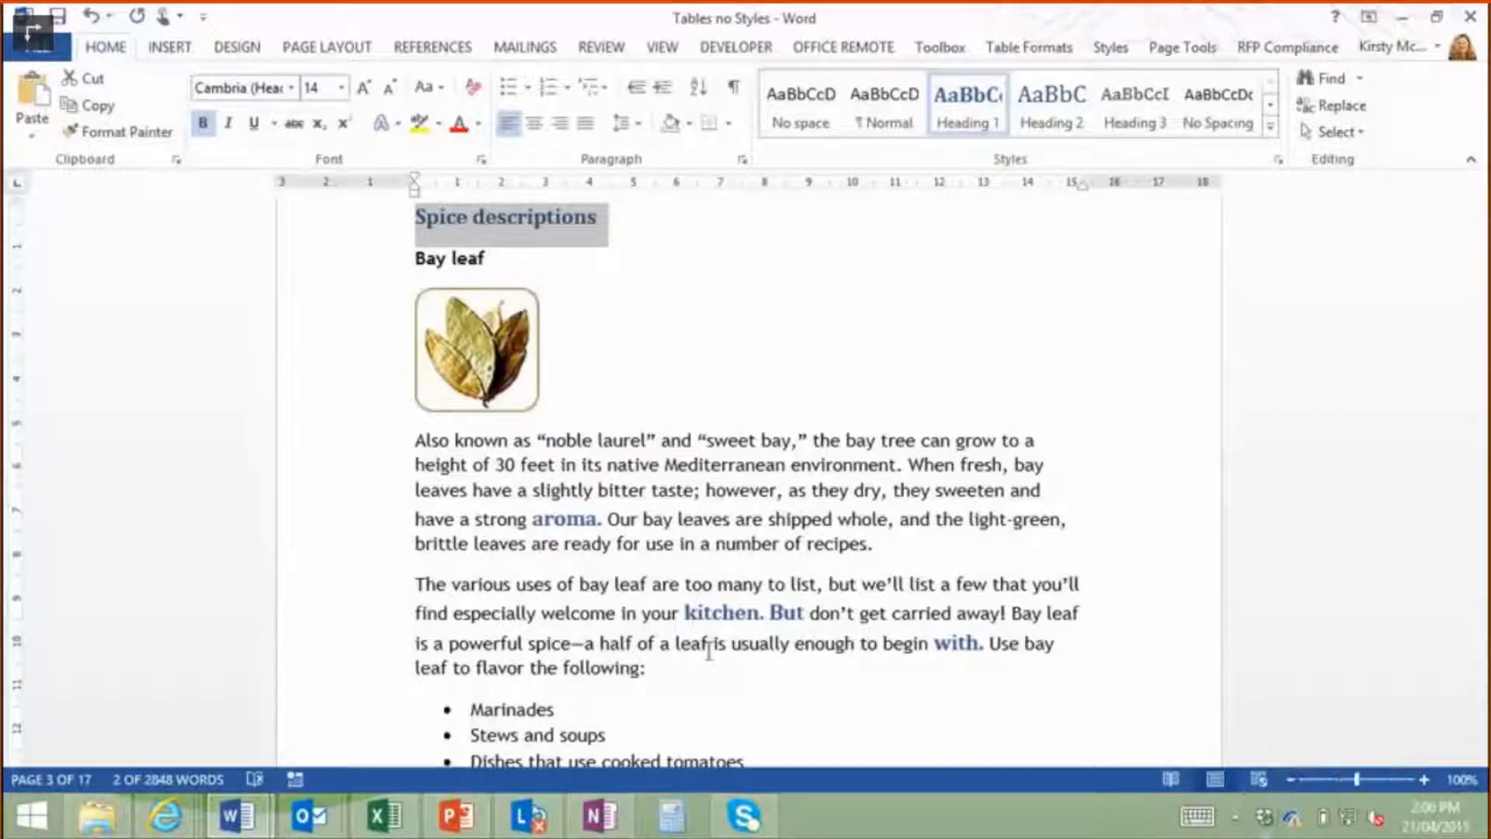
{"action": "left_click", "coordinate": [871, 457]}
{"action": "double_click", "coordinate": [871, 460]}
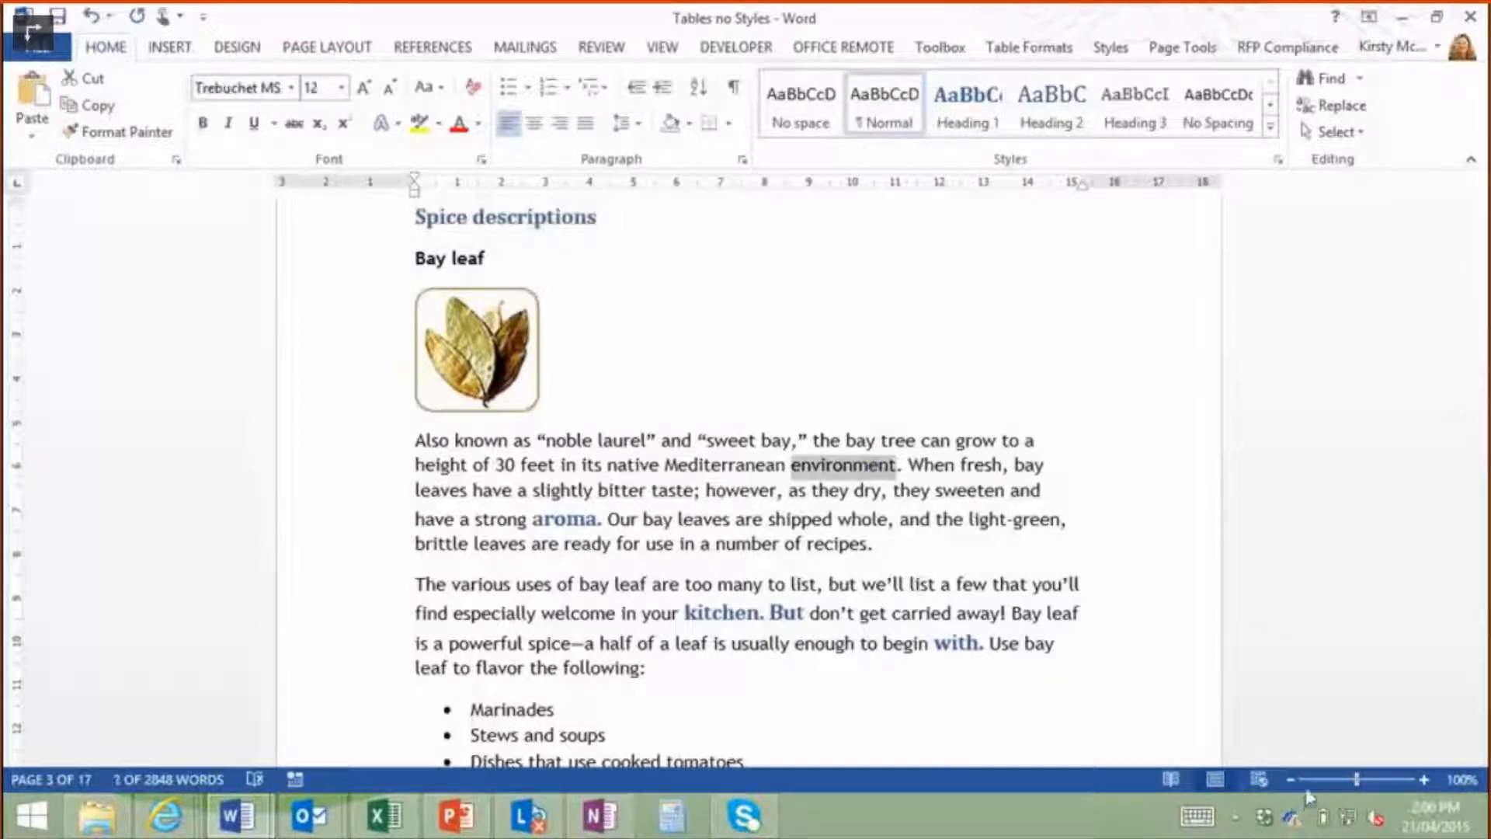
{"action": "key", "text": "ctrl+shift+v"}
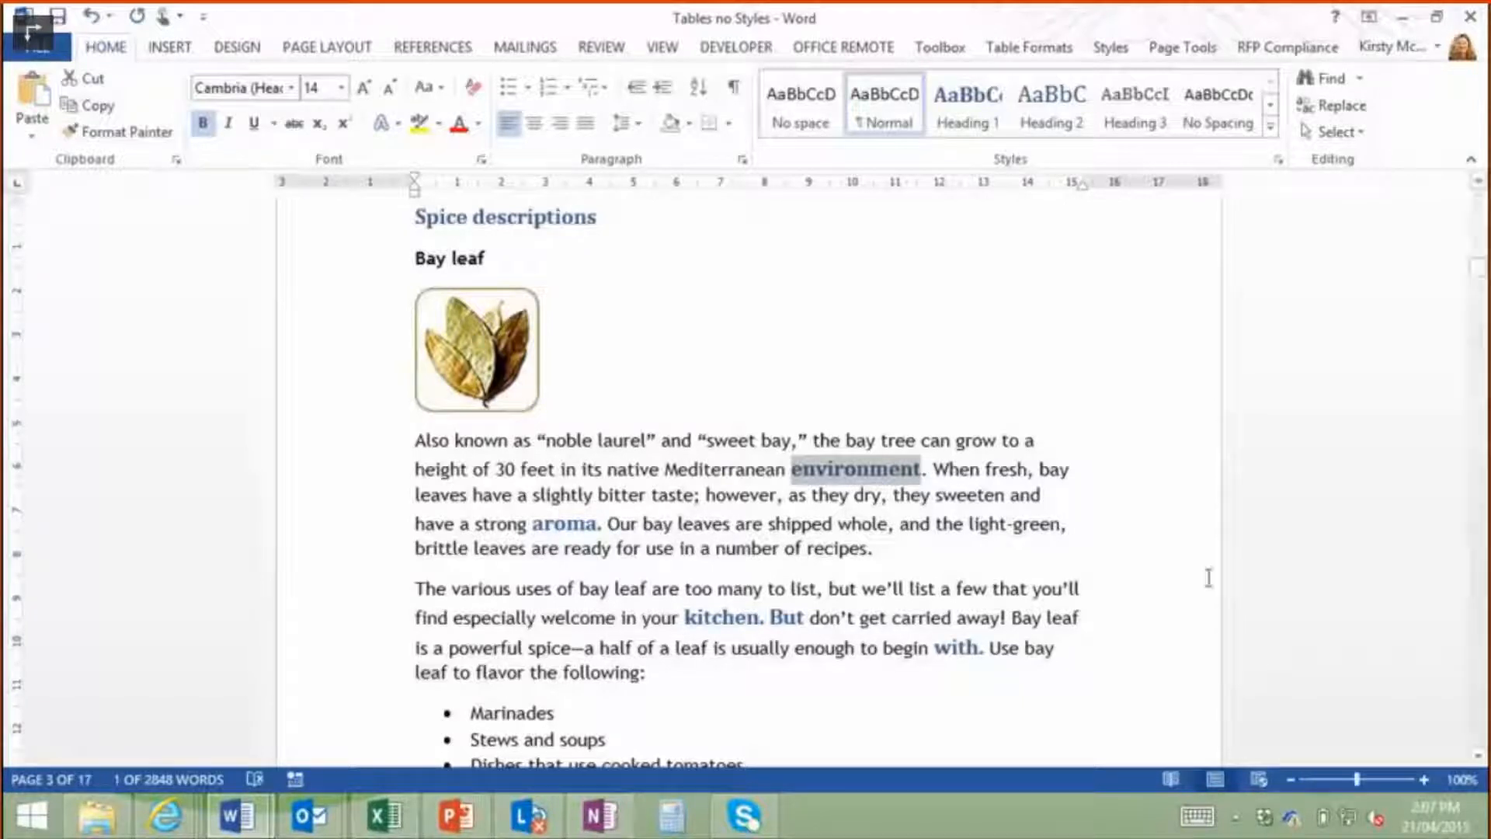
{"action": "left_click", "coordinate": [835, 470]}
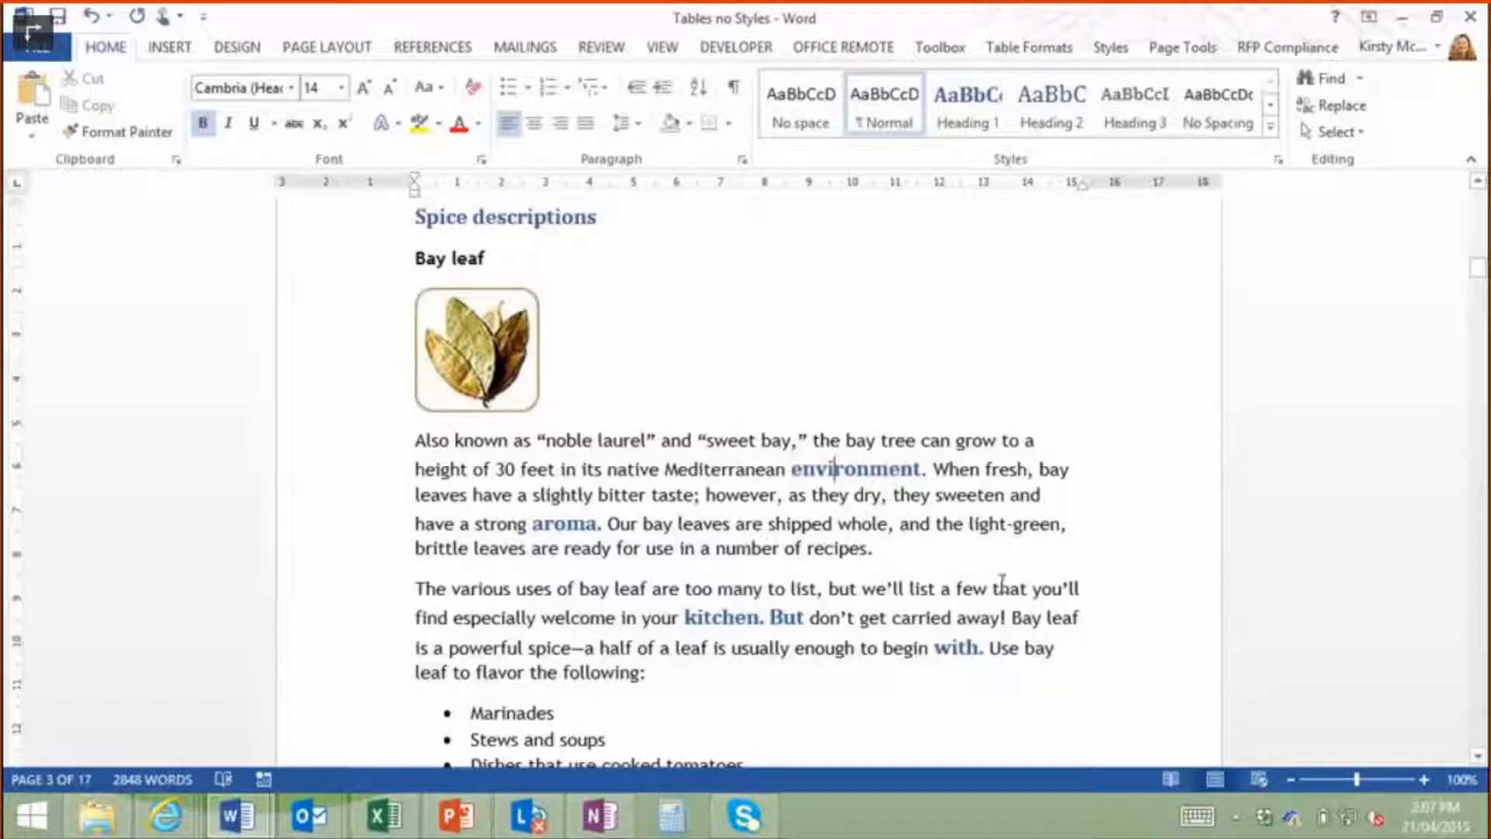
{"action": "left_click", "coordinate": [459, 648]}
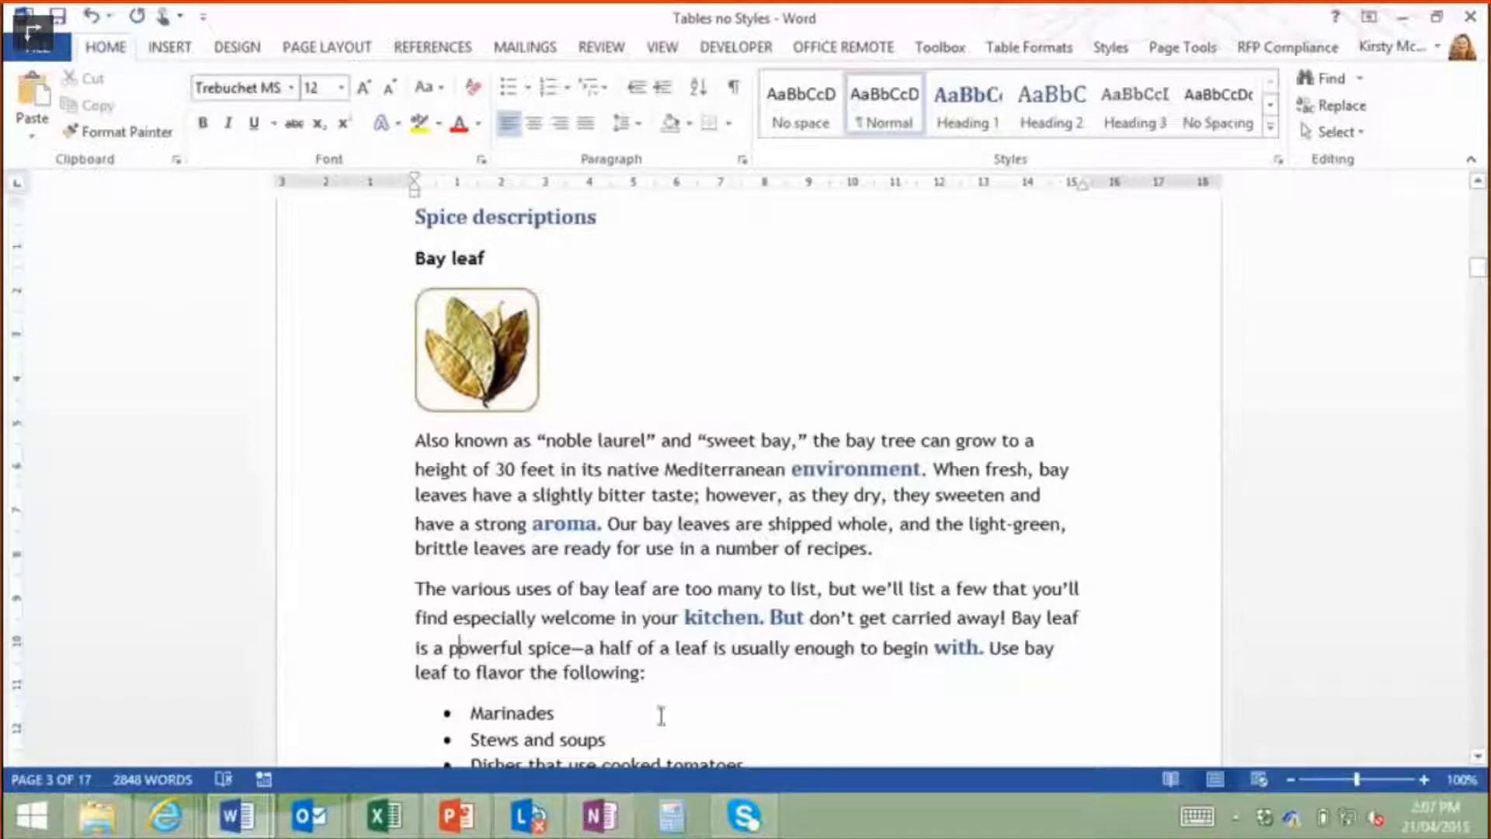
{"action": "key", "text": "ctrl+shift+v"}
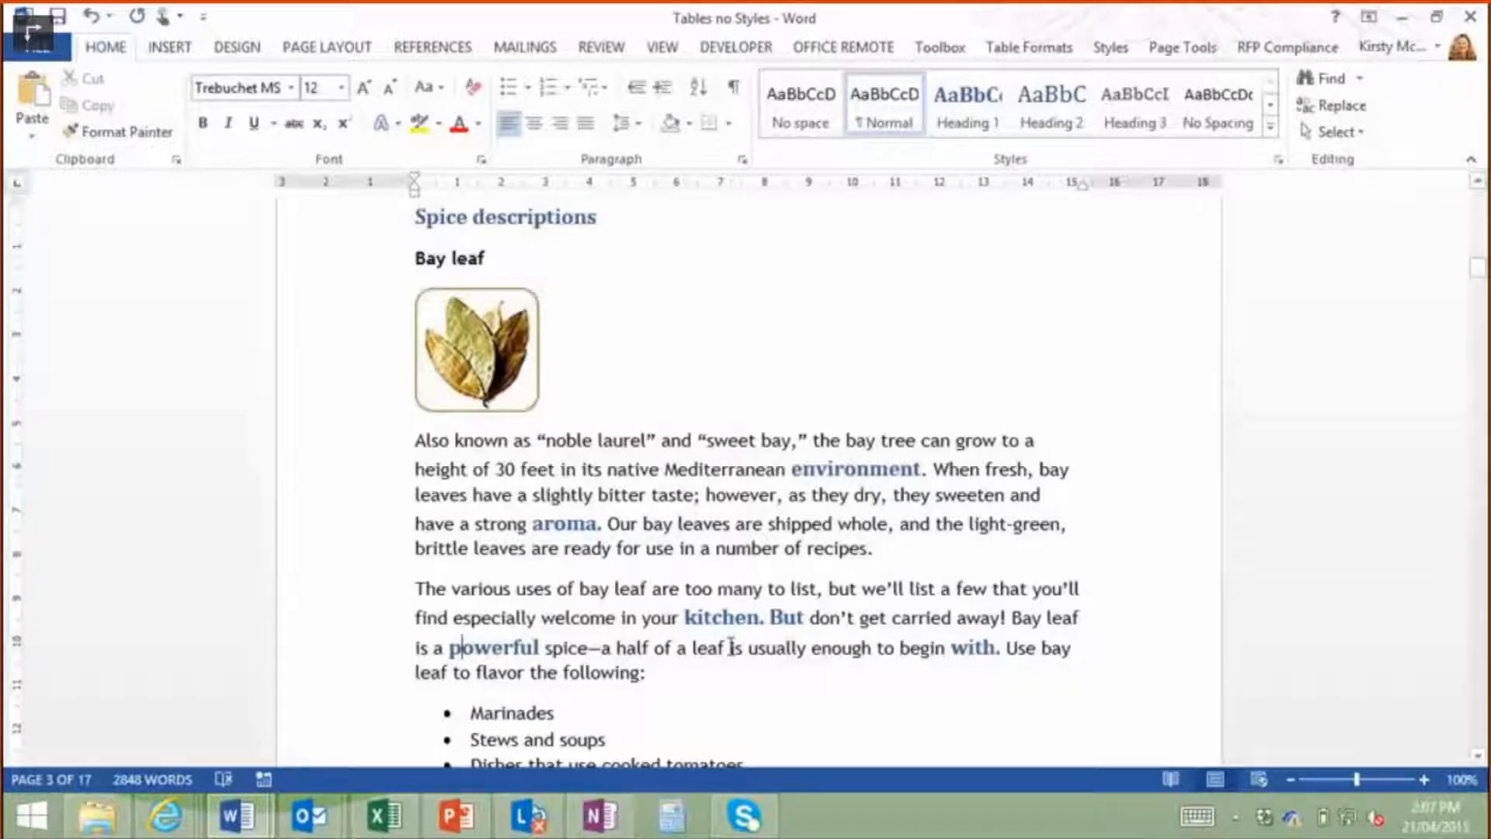
Copy a vertical block of the bulleted list's text from "Marinades" to "Pickles", leaving out the bullets and the word "tomatoes".
{"action": "key", "text": "Page_Down"}
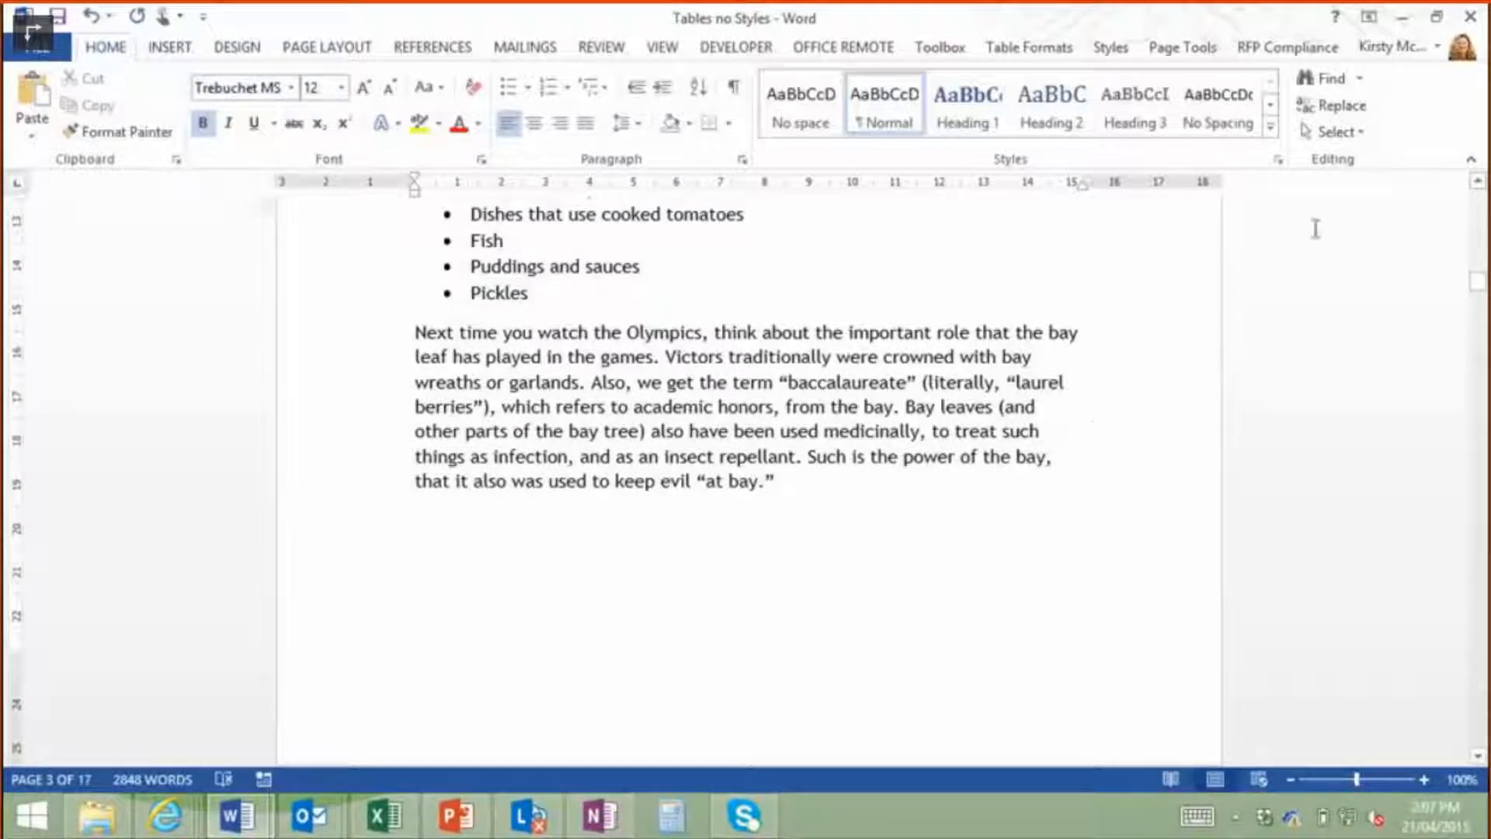
{"action": "left_click_drag", "start_coordinate": [1478, 282], "coordinate": [1481, 278]}
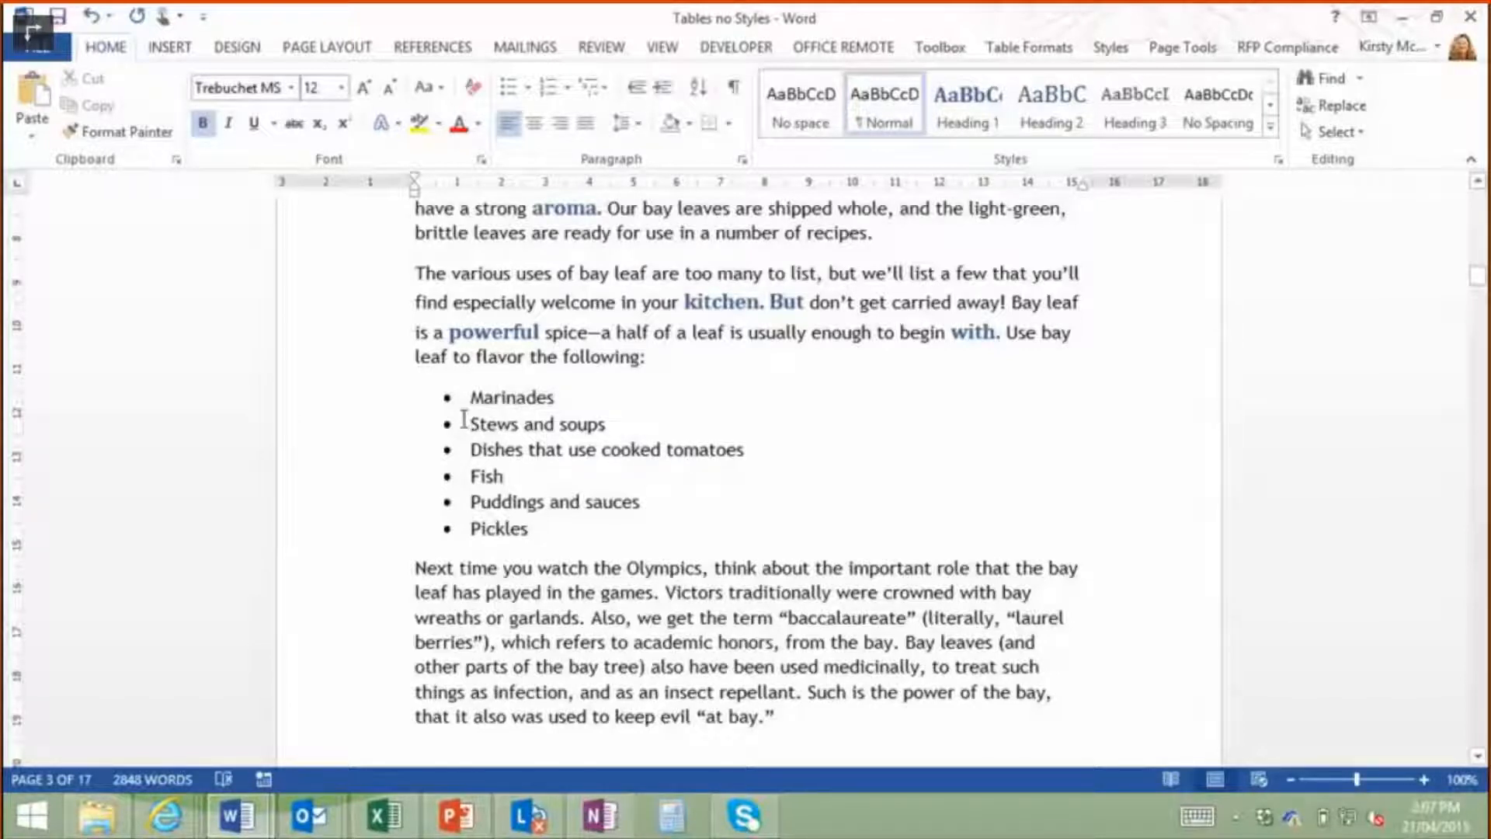
{"action": "key", "text": "alt"}
{"action": "left_click_drag", "start_coordinate": [482, 398], "coordinate": [575, 553]}
{"action": "left_click", "coordinate": [489, 572]}
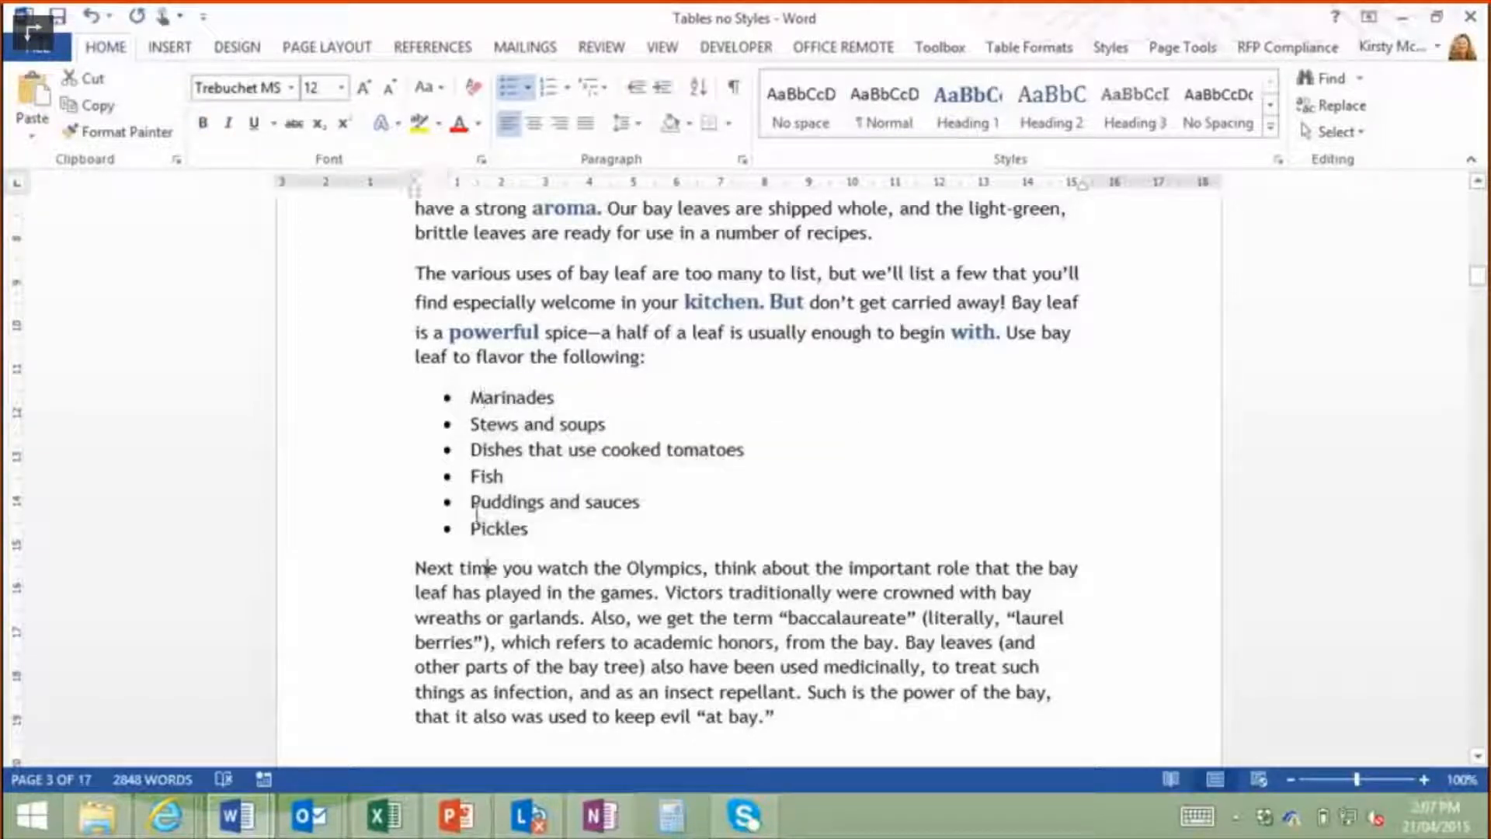
{"action": "left_click_drag", "start_coordinate": [434, 398], "coordinate": [598, 528]}
{"action": "left_click", "coordinate": [470, 397]}
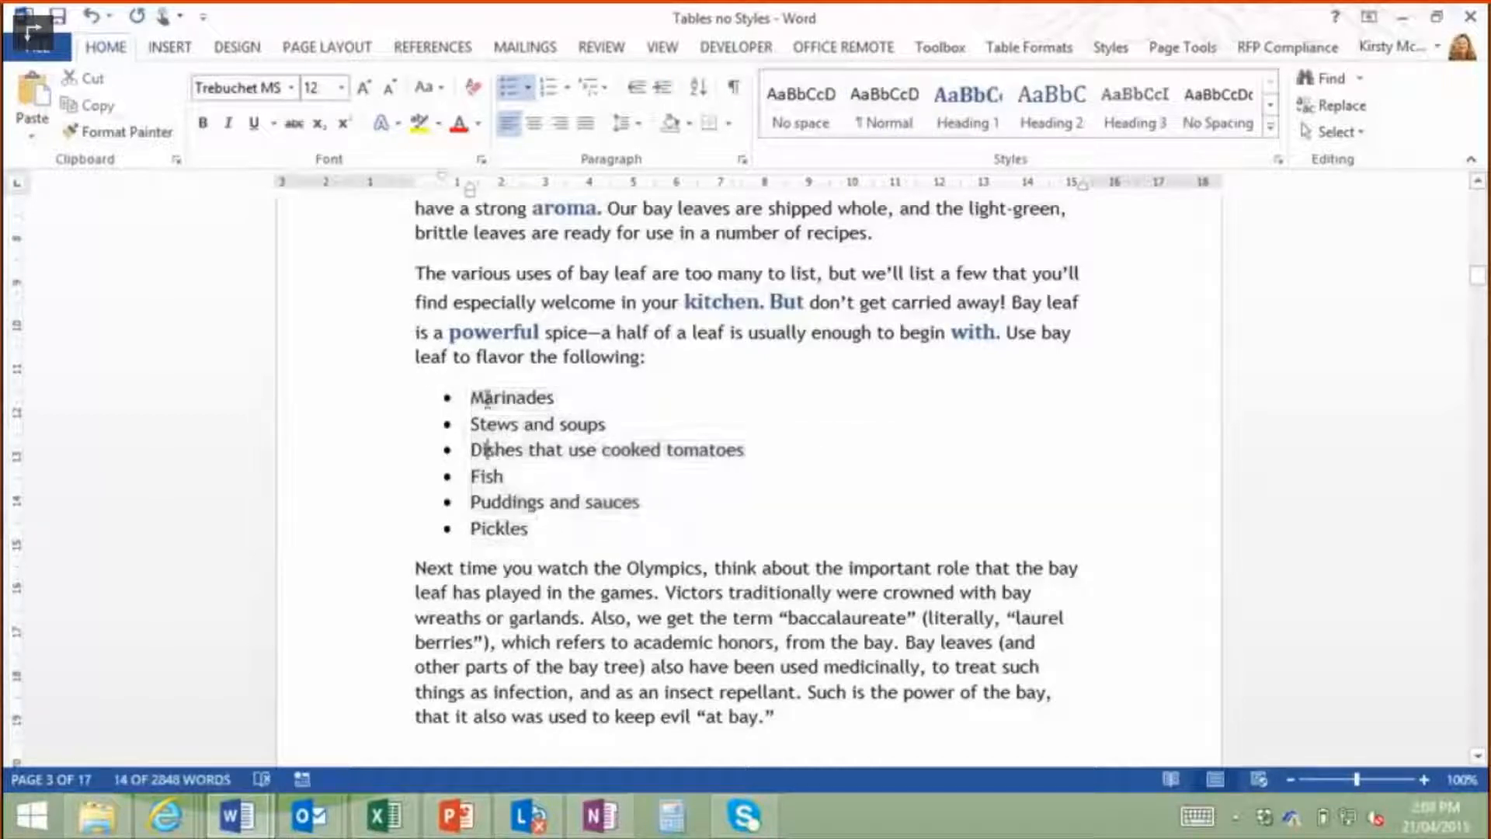
{"action": "left_click_drag", "start_coordinate": [470, 397], "coordinate": [666, 531]}
{"action": "key", "text": "ctrl+c"}
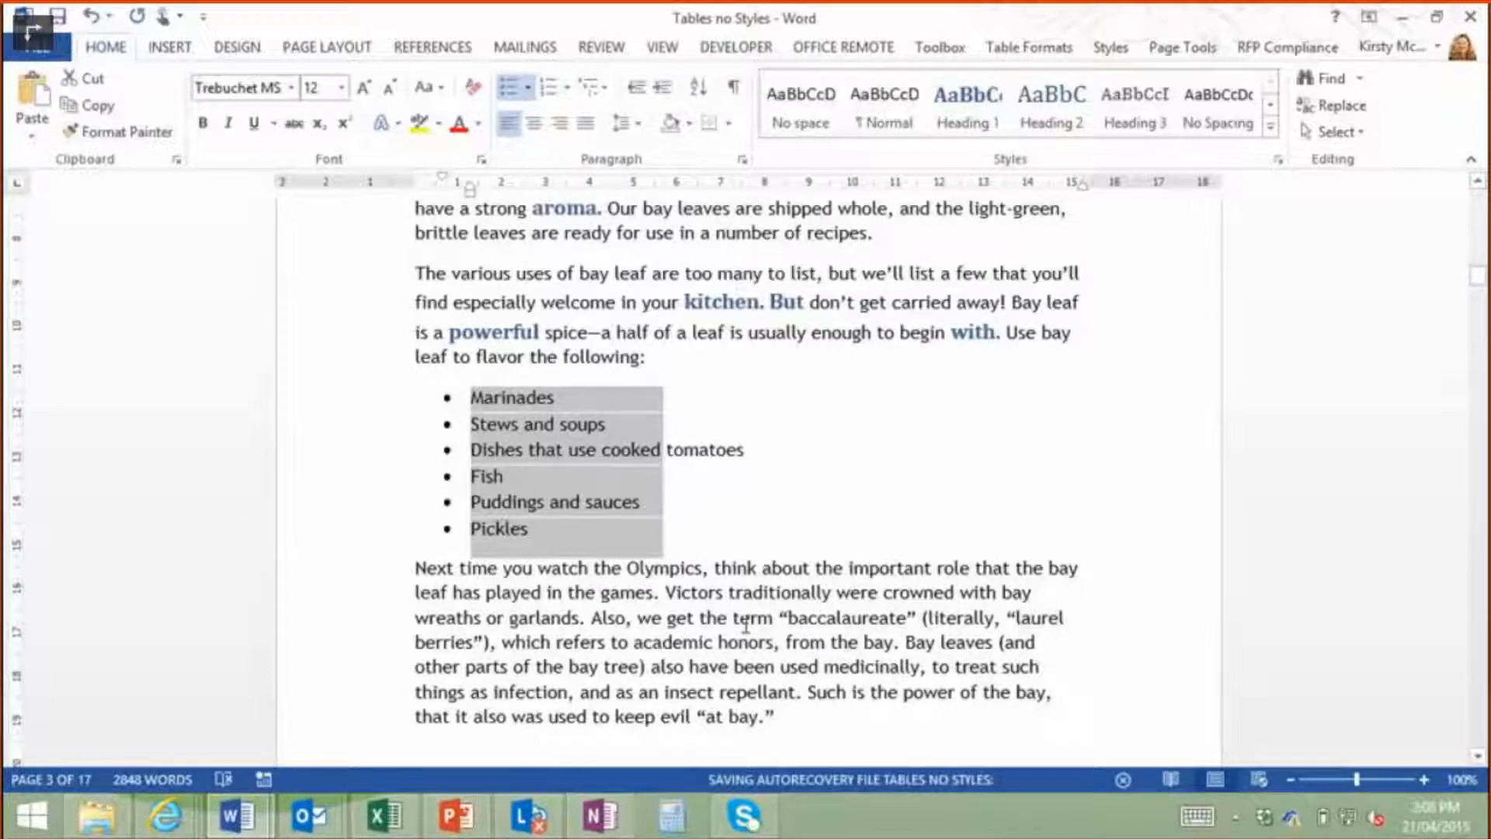
Create a new blank document and paste the copied list text block into it.
{"action": "key", "text": "ctrl+n"}
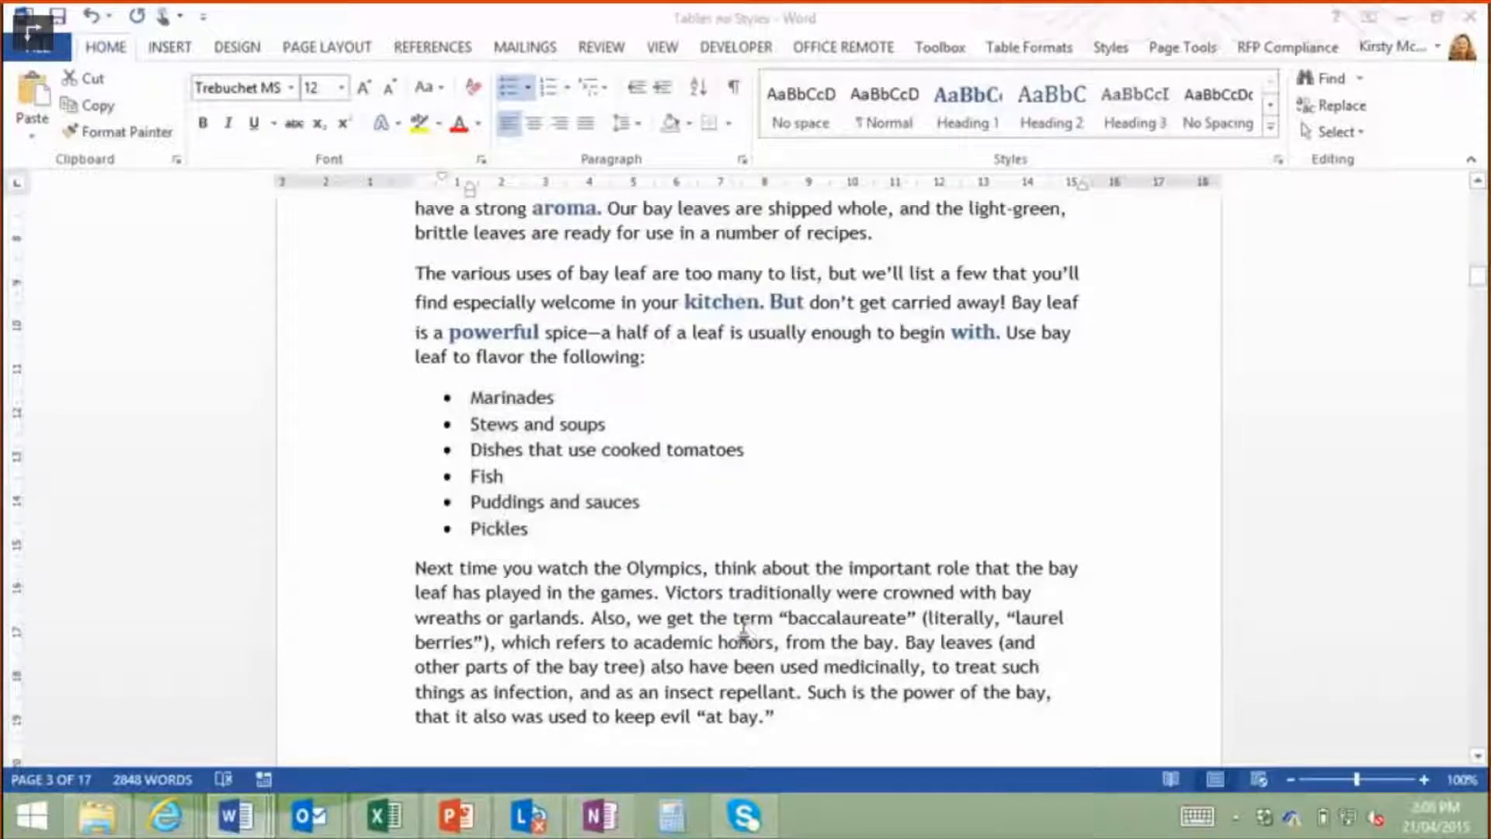
{"action": "key", "text": "ctrl+v"}
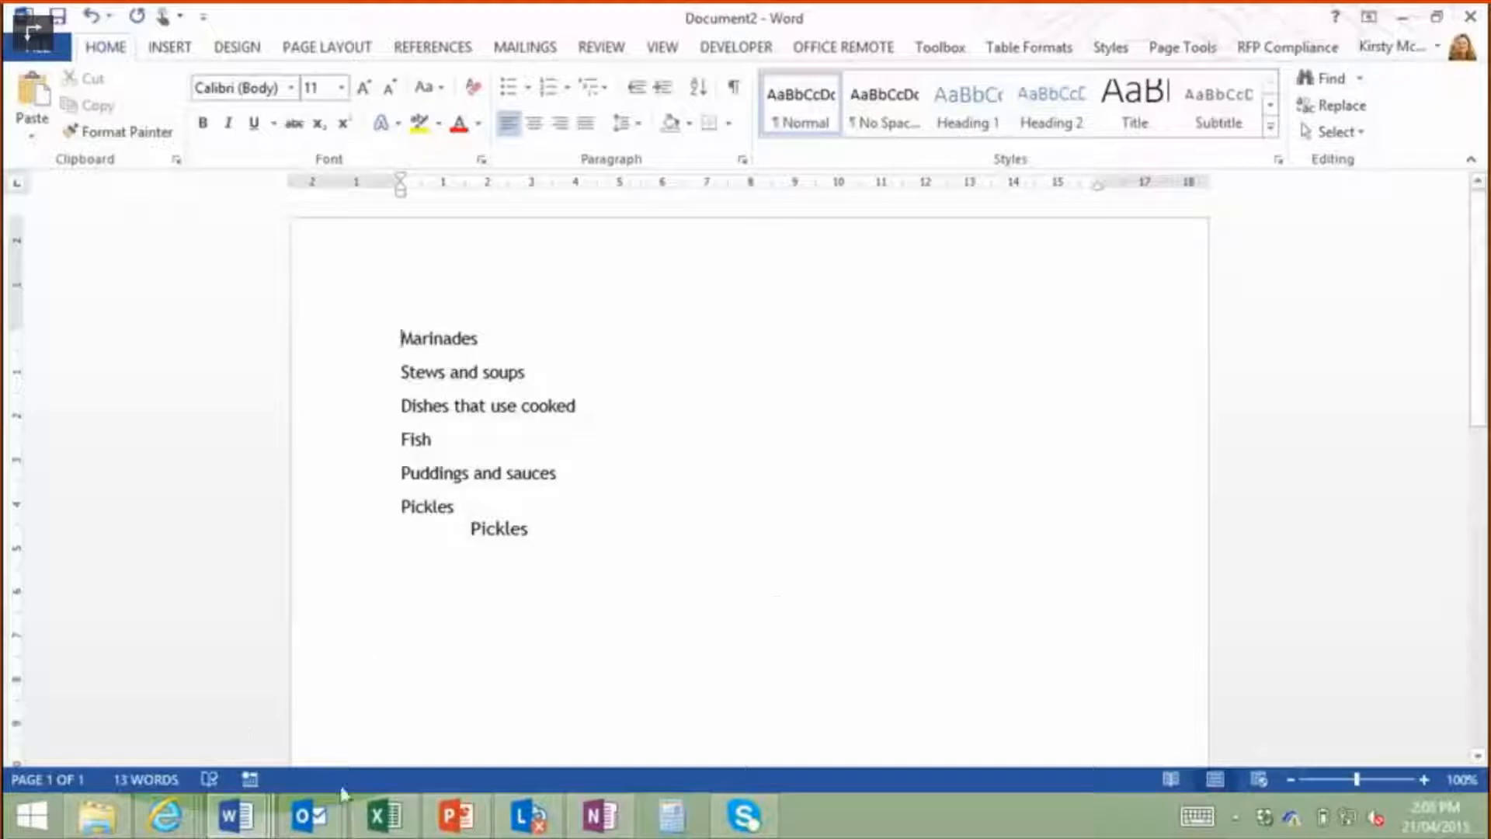
Switch to the Working Files workbook in Excel and copy the whole table on the Sales Per Quarter sheet, including its header row.
{"action": "left_click", "coordinate": [378, 827]}
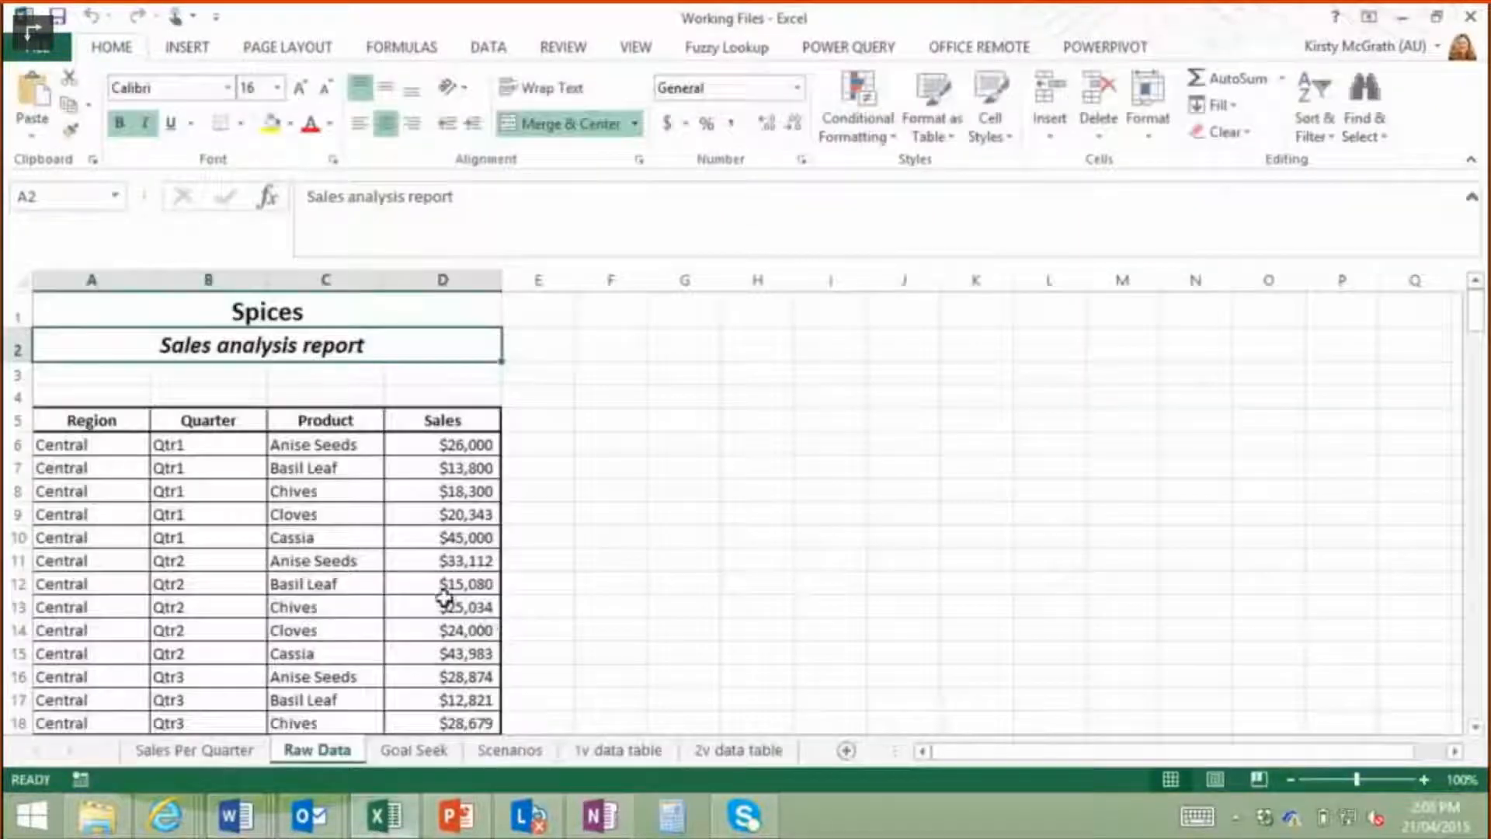
{"action": "left_click", "coordinate": [241, 751]}
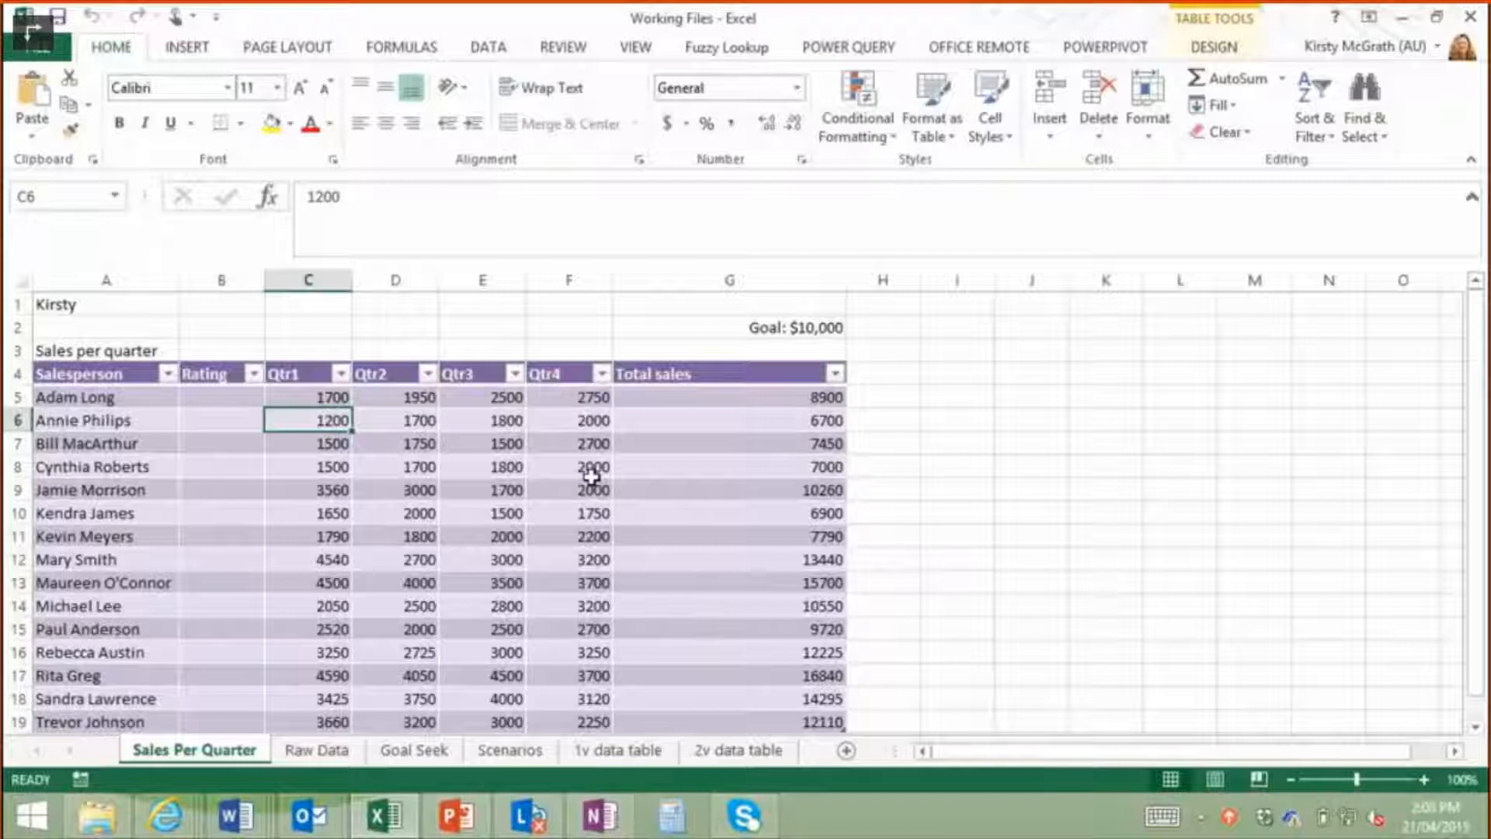
{"action": "key", "text": "ctrl+a"}
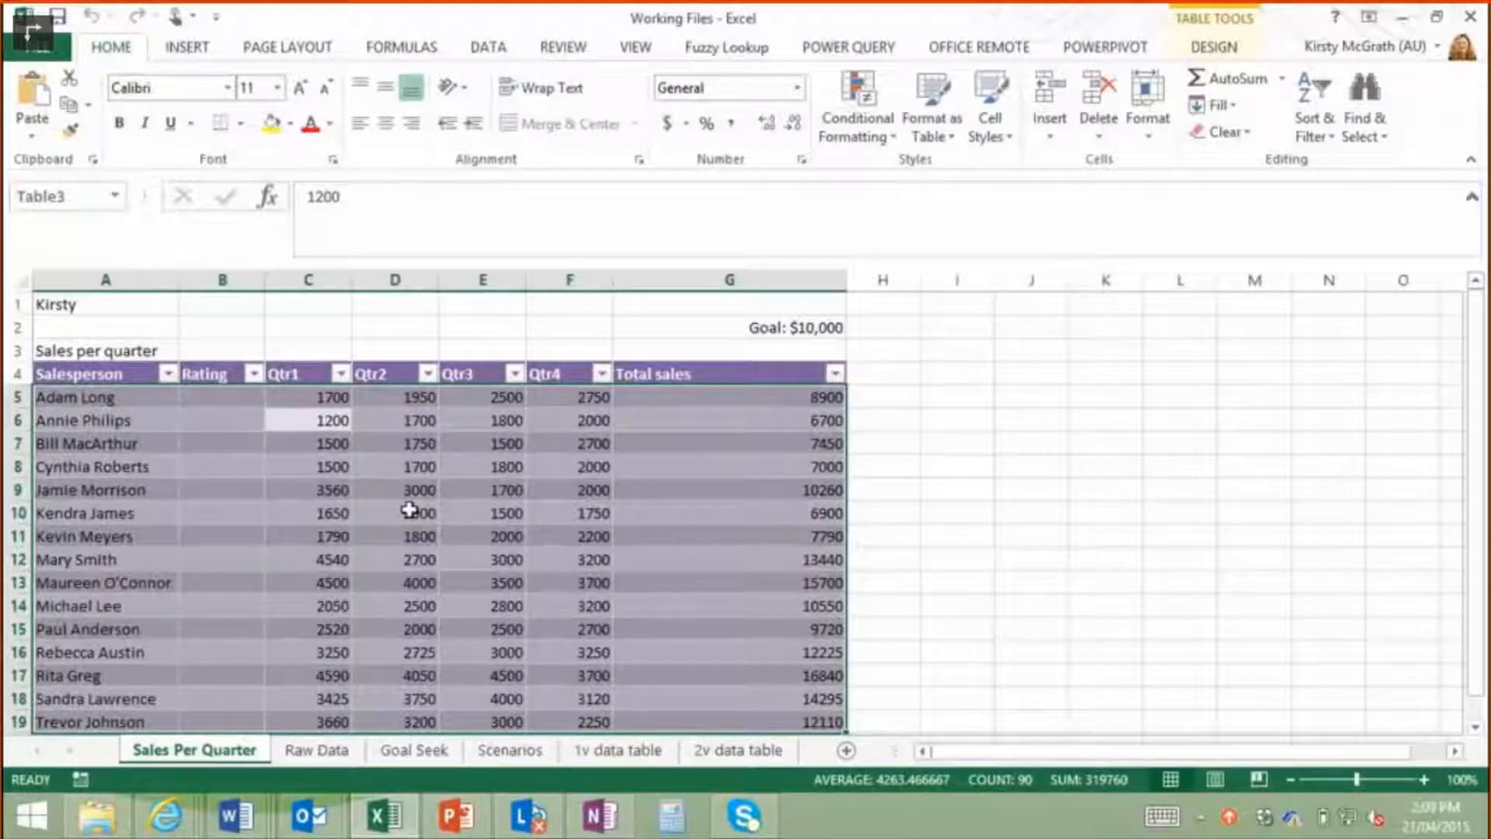
{"action": "key", "text": "ctrl+a"}
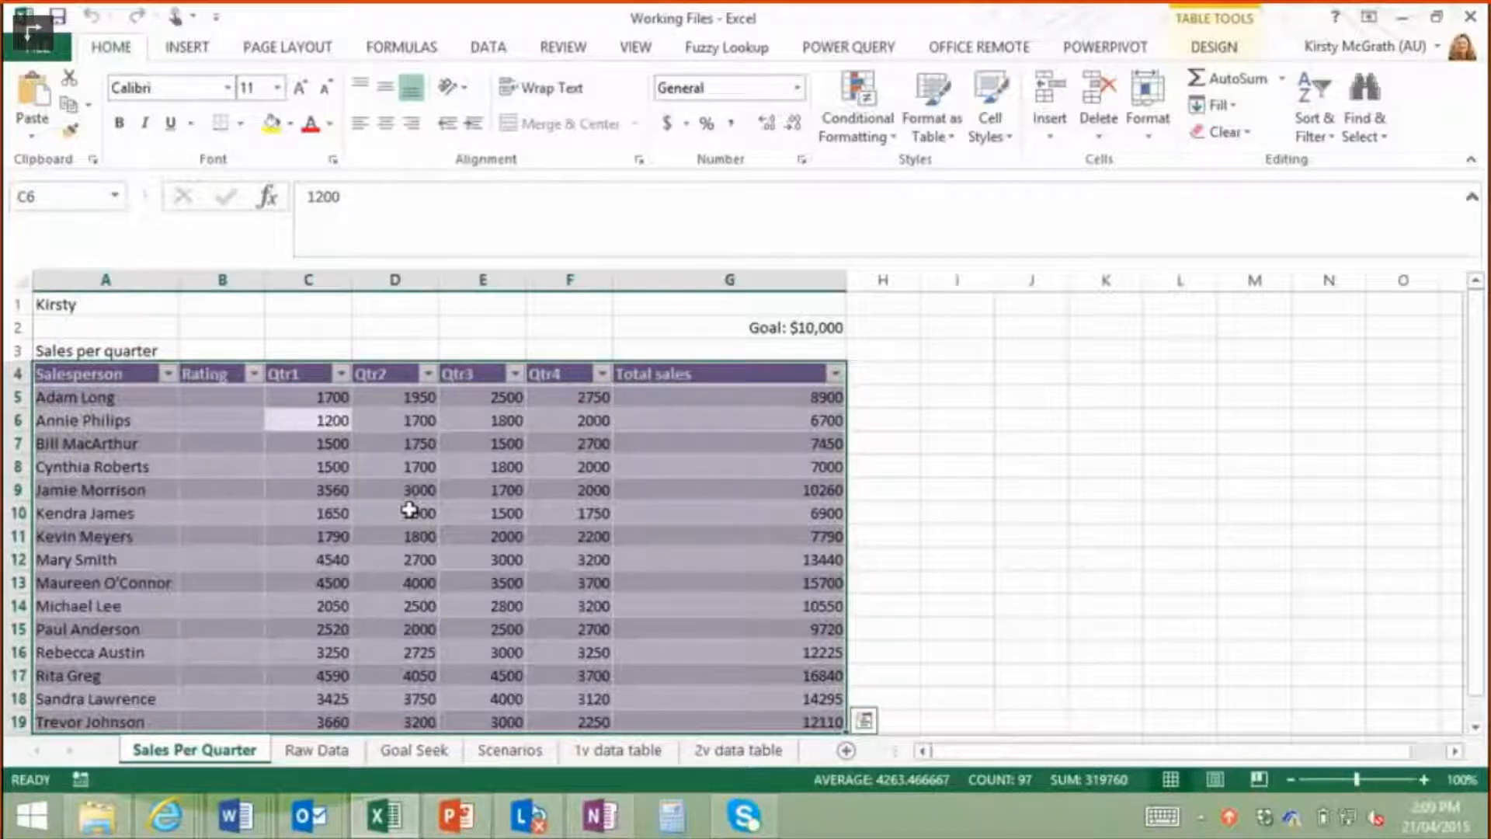
{"action": "key", "text": "ctrl+c"}
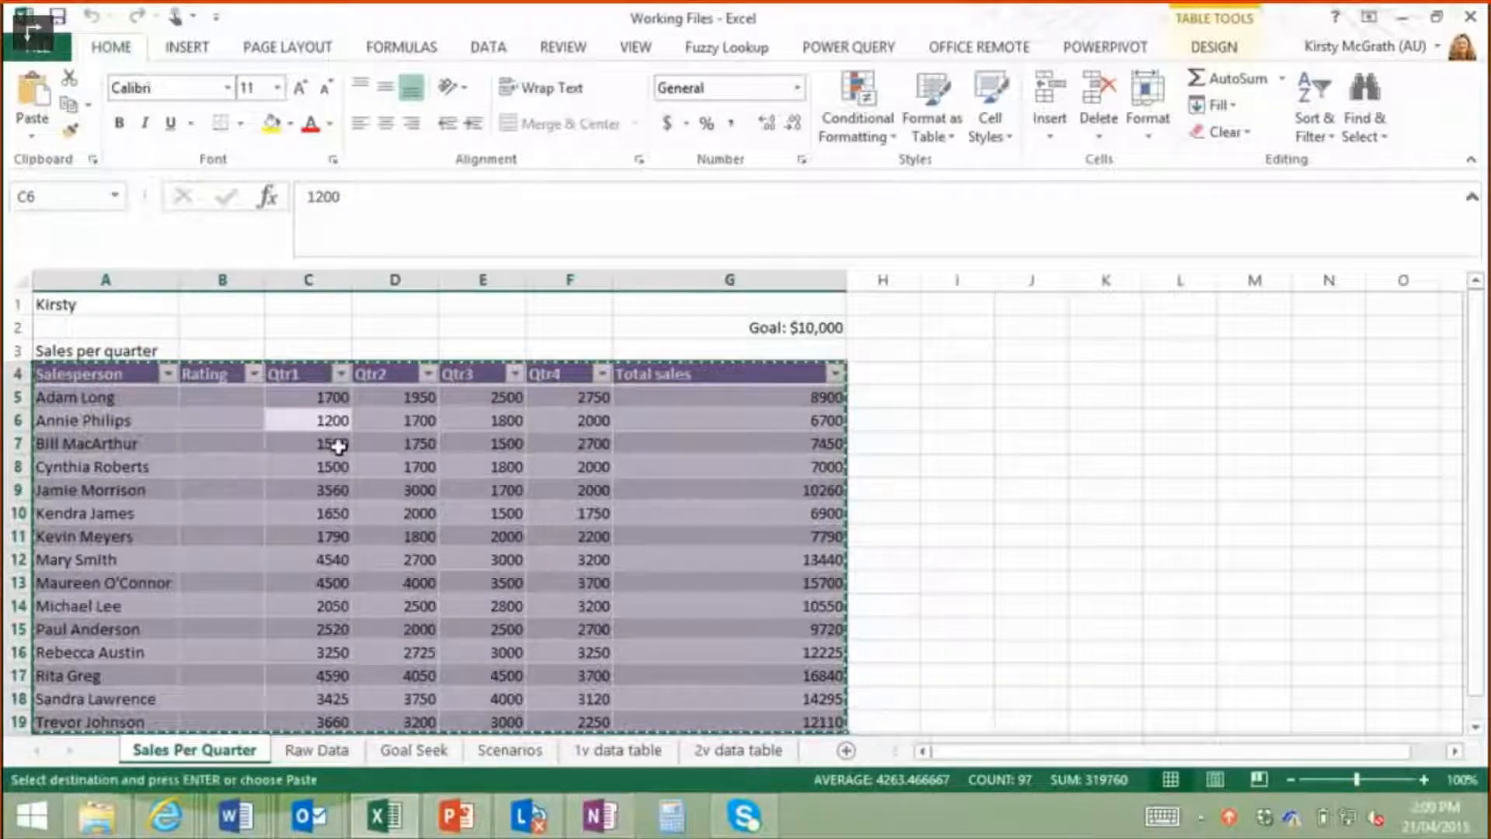
Add a new worksheet and open the Paste Special options for the copied table at cell A2, closing them without pasting.
{"action": "left_click", "coordinate": [846, 750]}
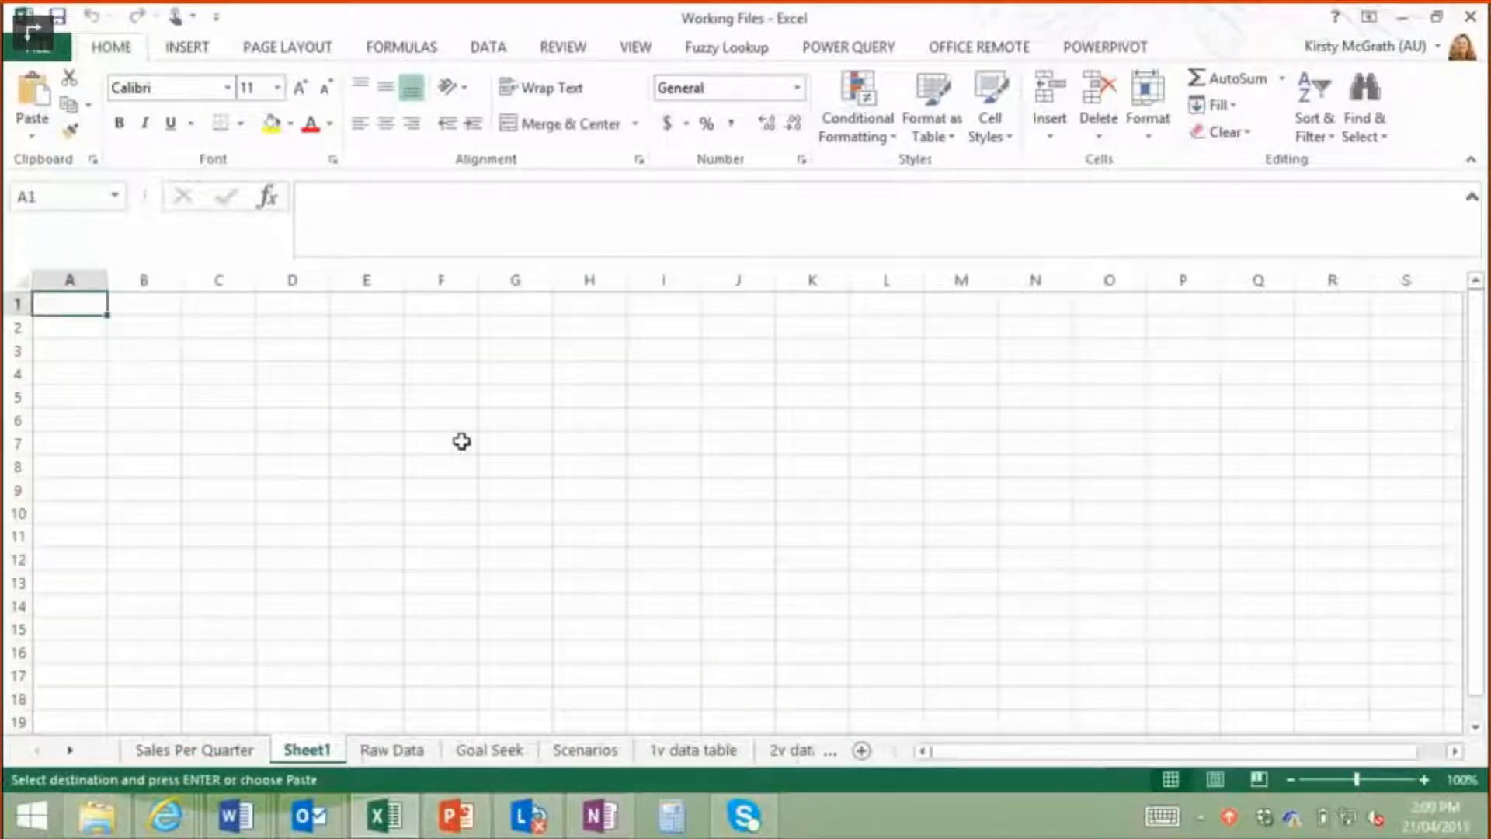
{"action": "left_click", "coordinate": [66, 325]}
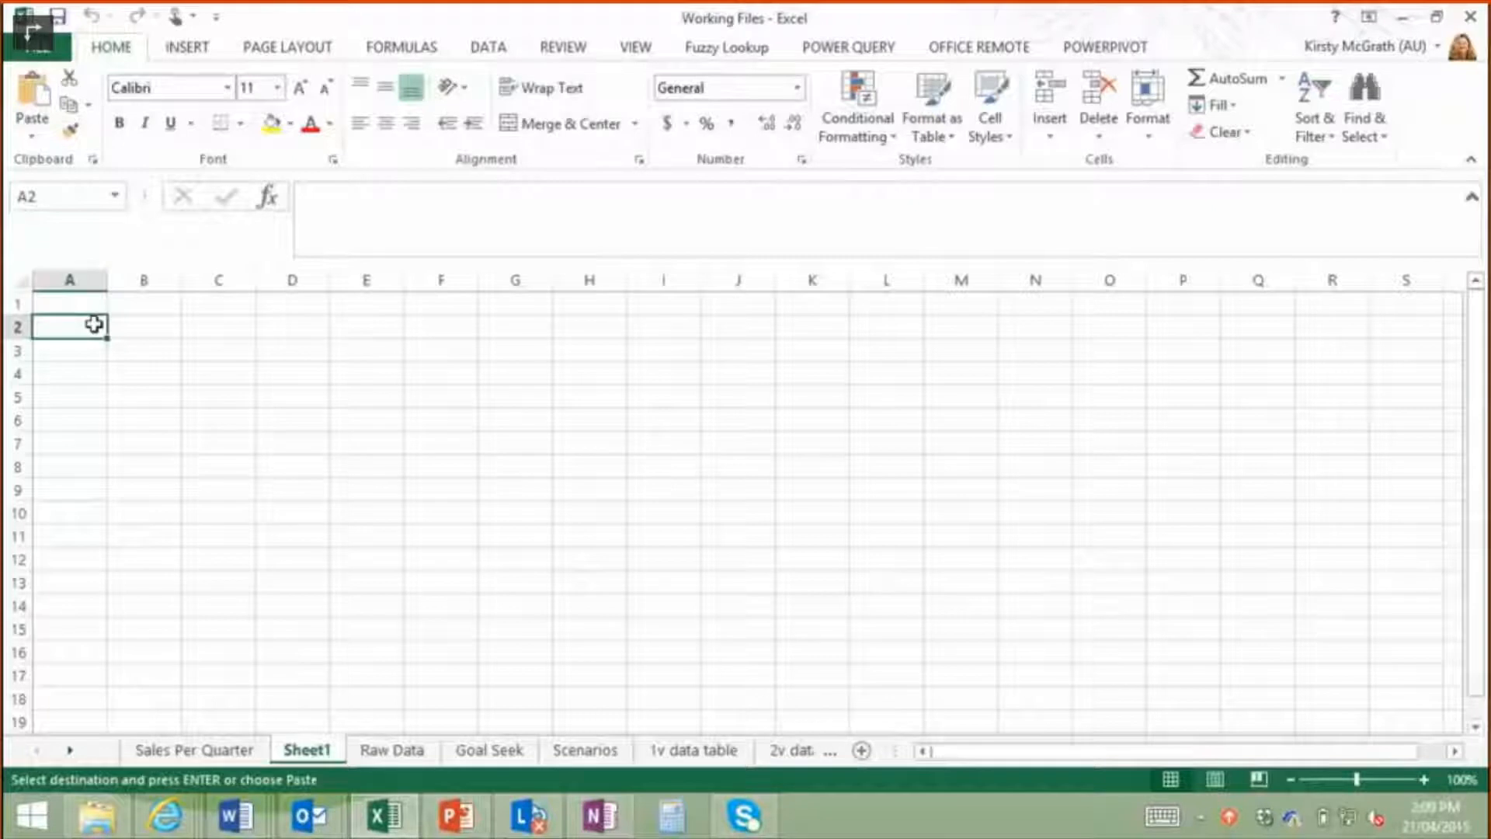
{"action": "left_click", "coordinate": [39, 137]}
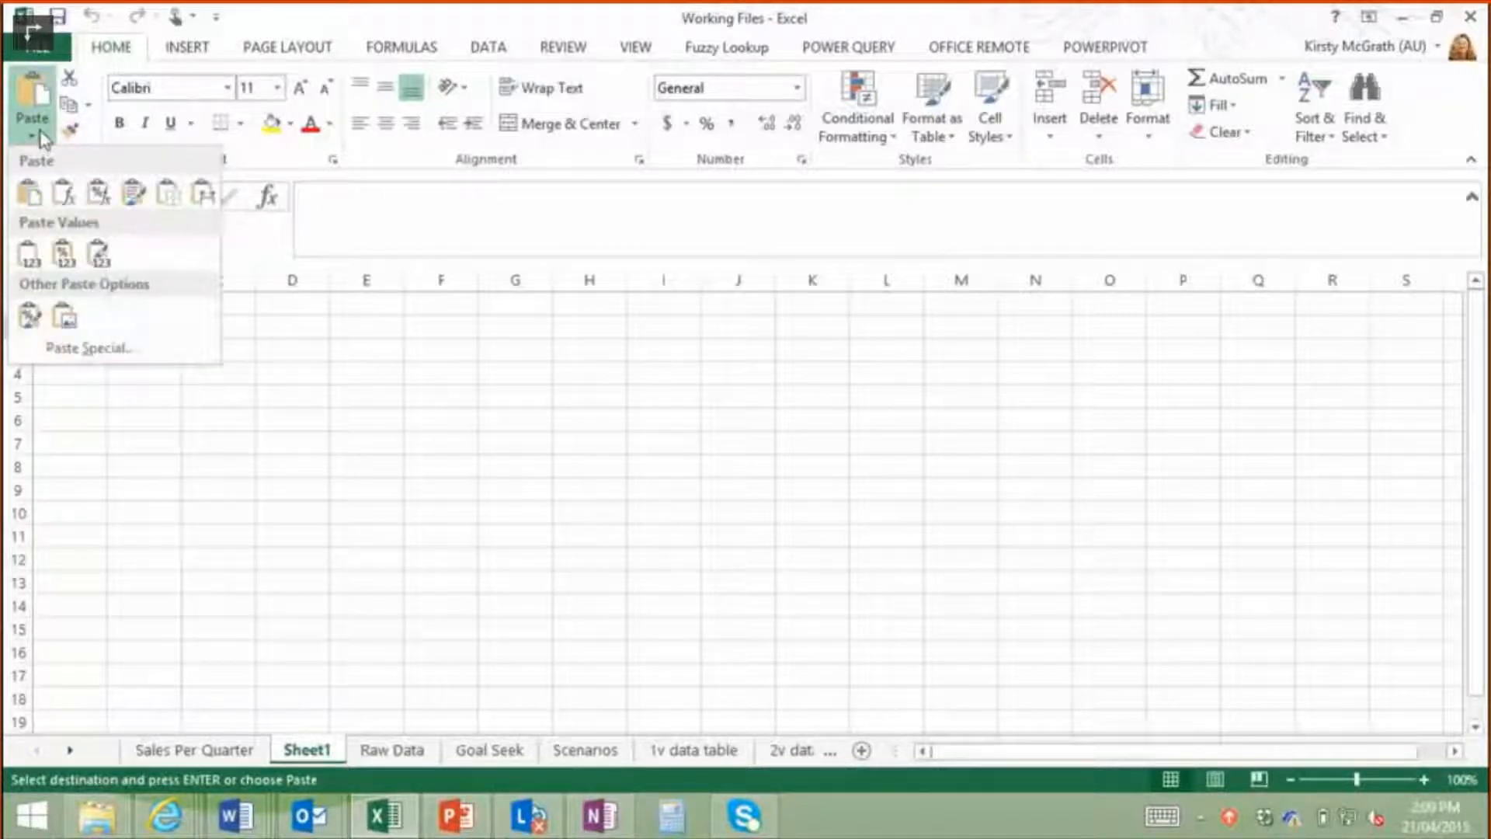
{"action": "left_click", "coordinate": [88, 348]}
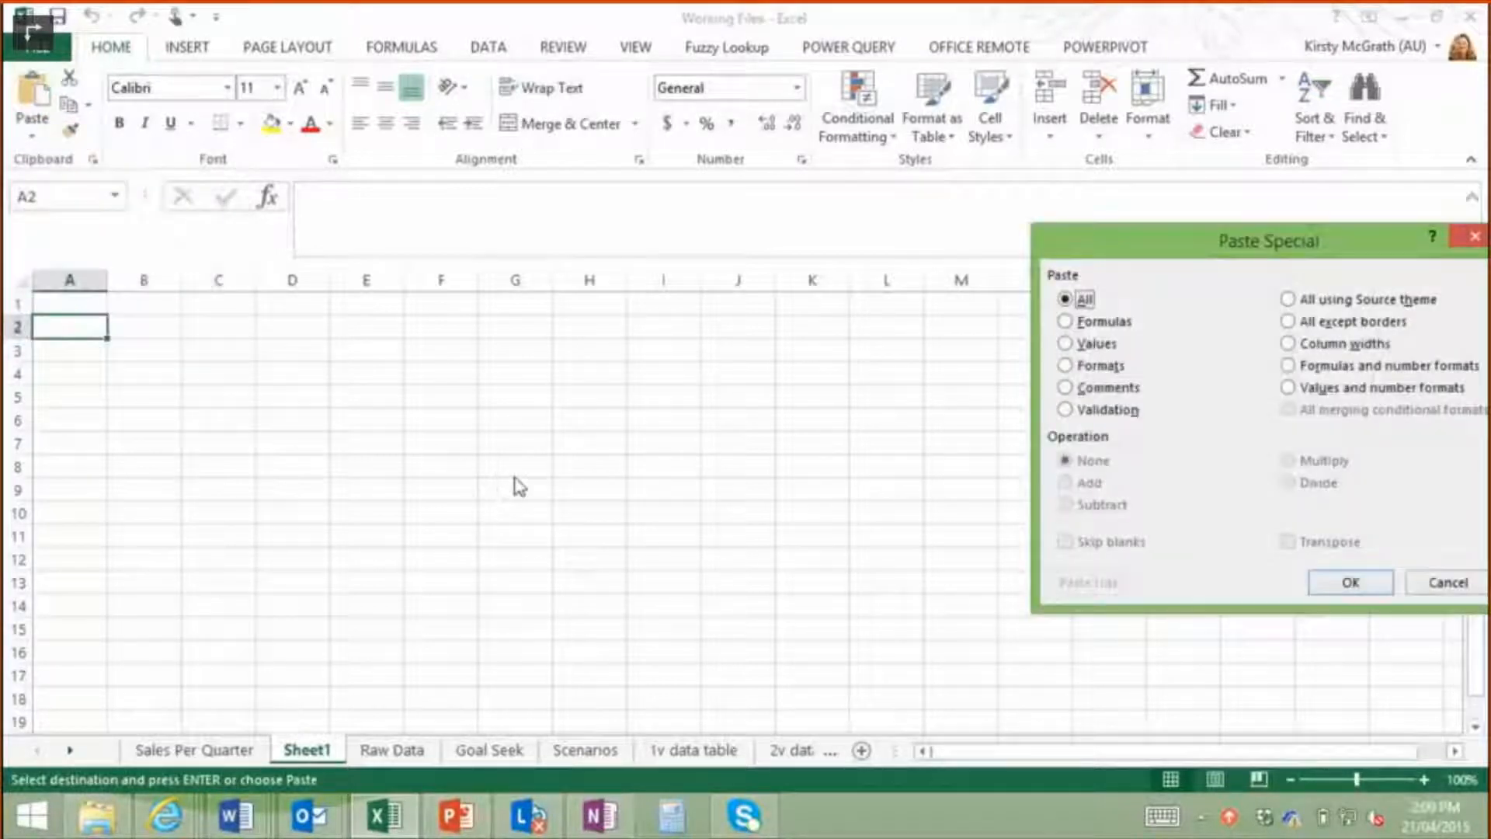
{"action": "left_click", "coordinate": [1447, 584]}
Convert the table on the Sales Per Quarter sheet to a normal range.
{"action": "left_click", "coordinate": [208, 748]}
{"action": "left_click", "coordinate": [233, 536]}
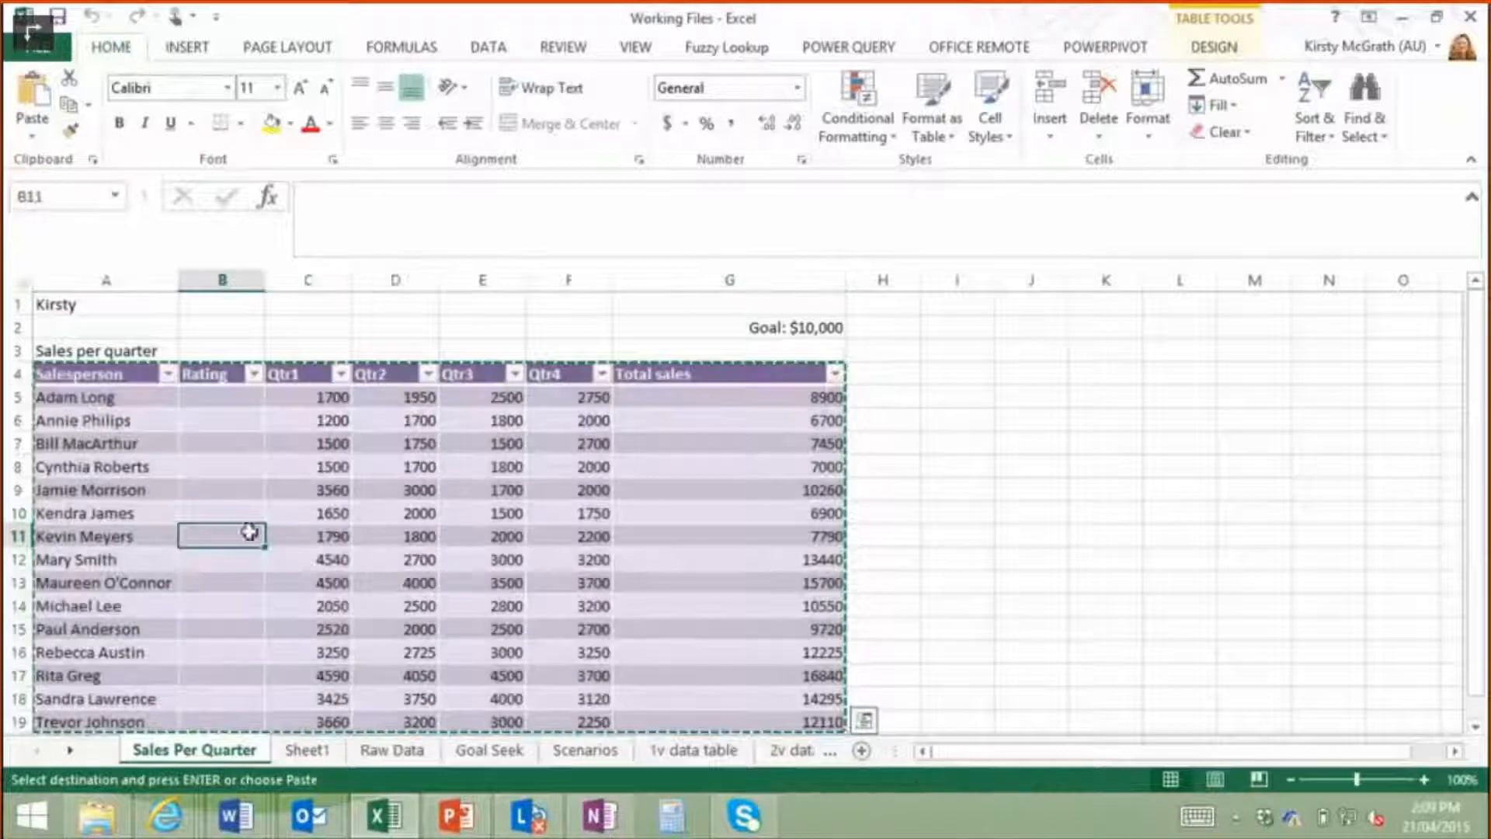
{"action": "key", "text": "ctrl+a"}
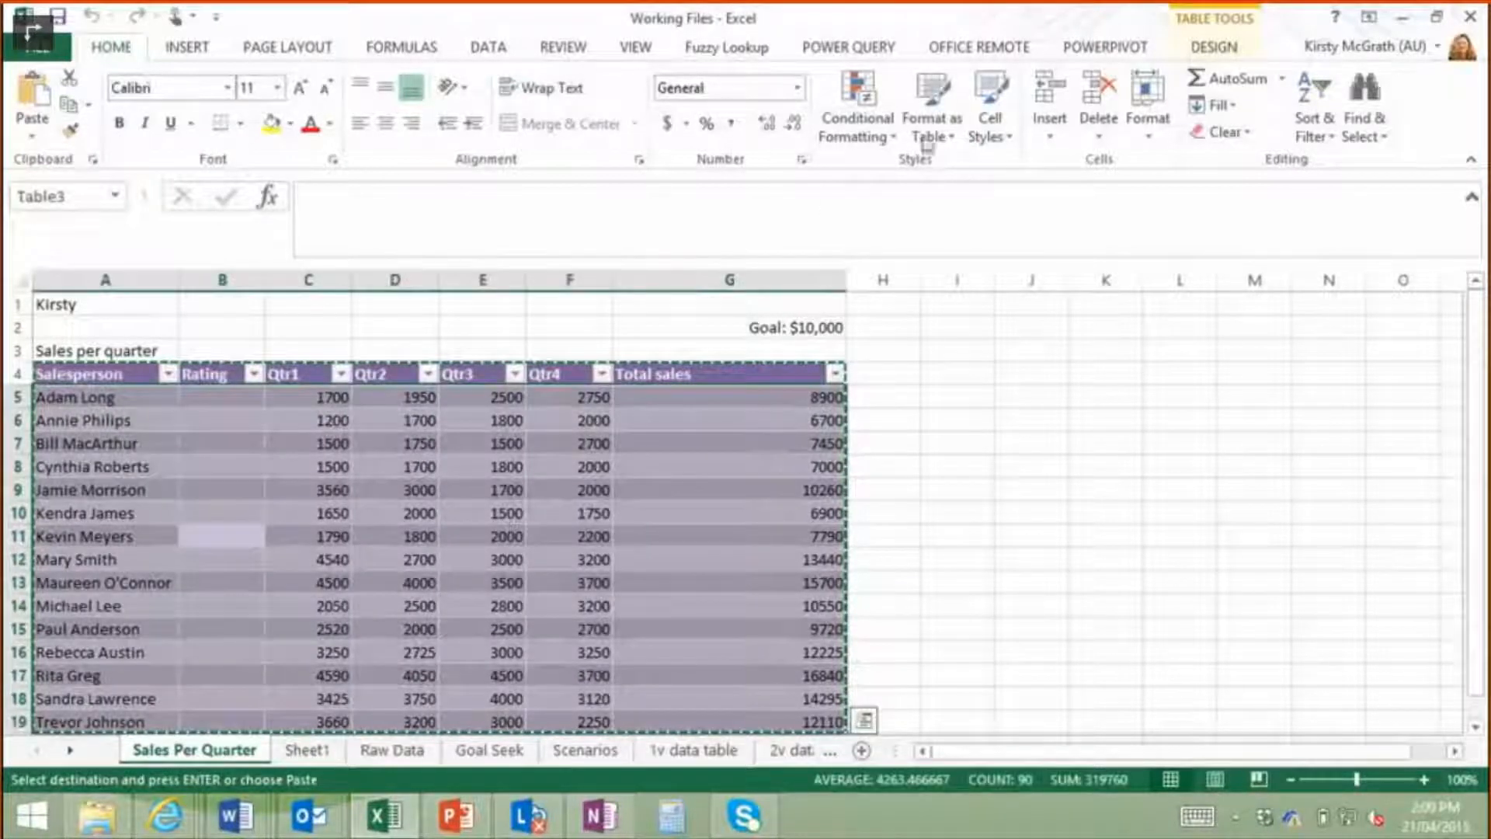
{"action": "left_click", "coordinate": [944, 120]}
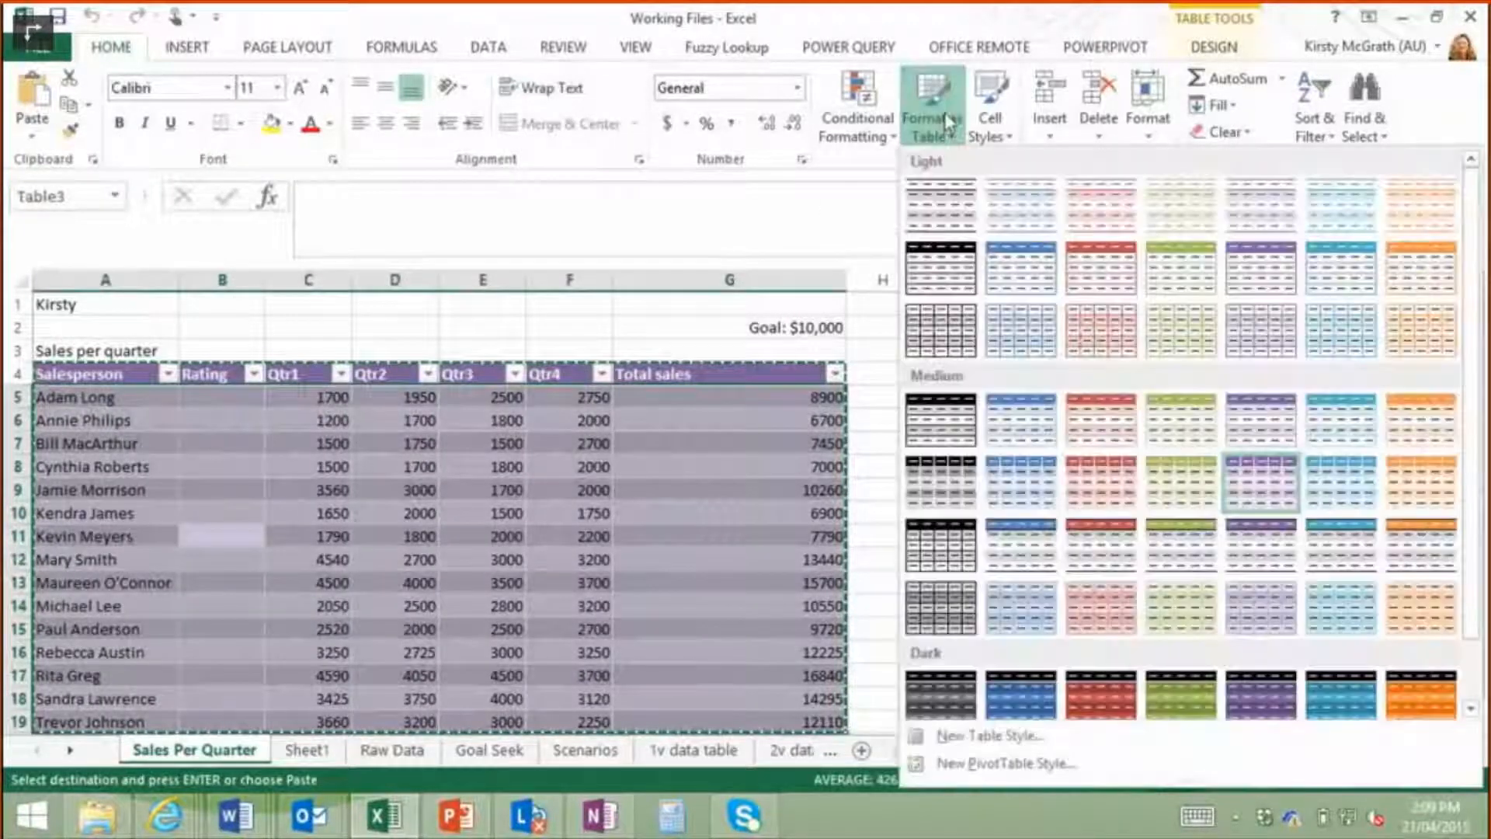
{"action": "left_click", "coordinate": [1224, 48]}
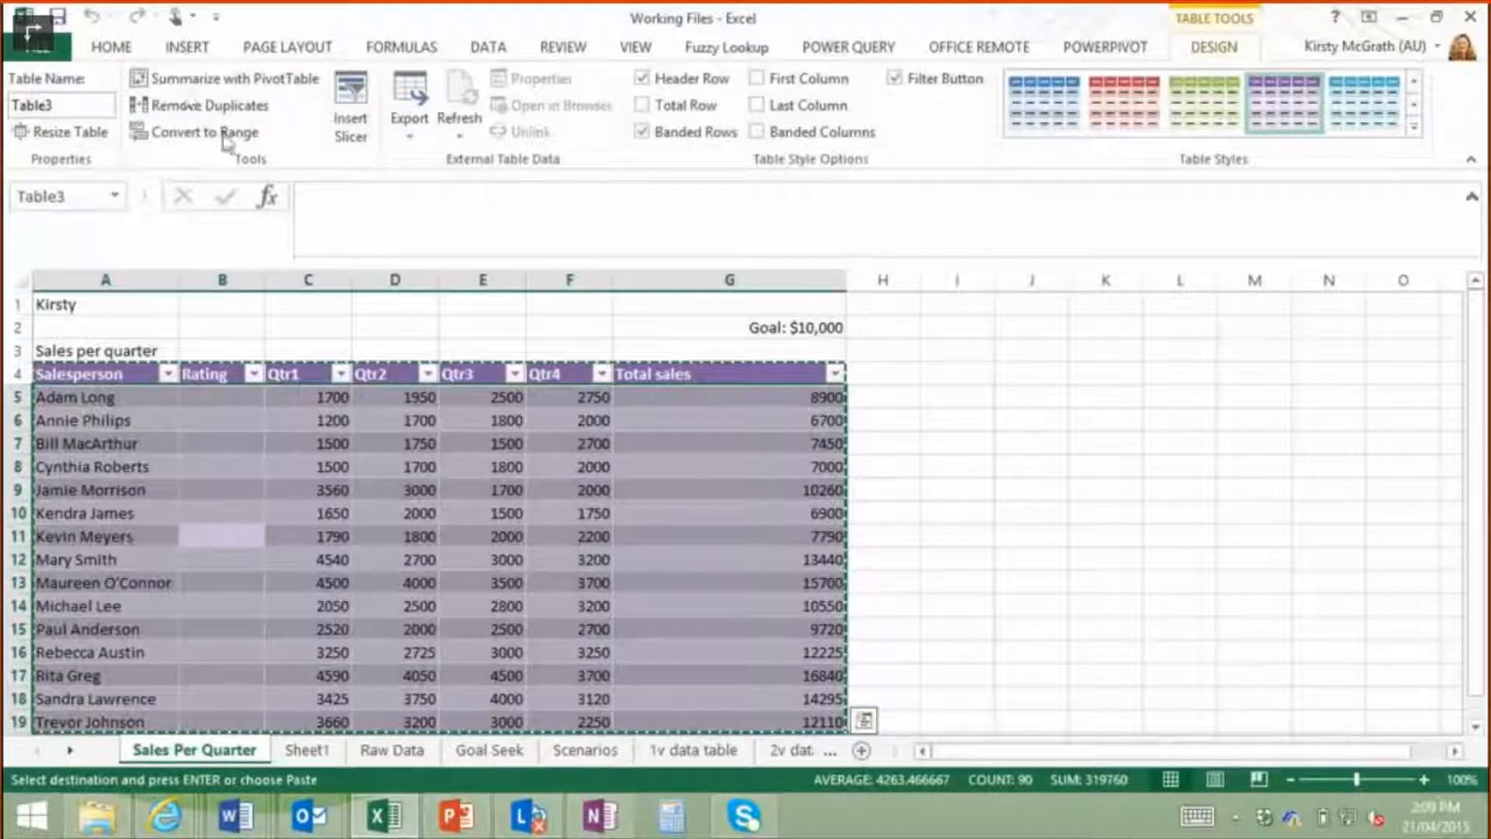
{"action": "left_click", "coordinate": [194, 132]}
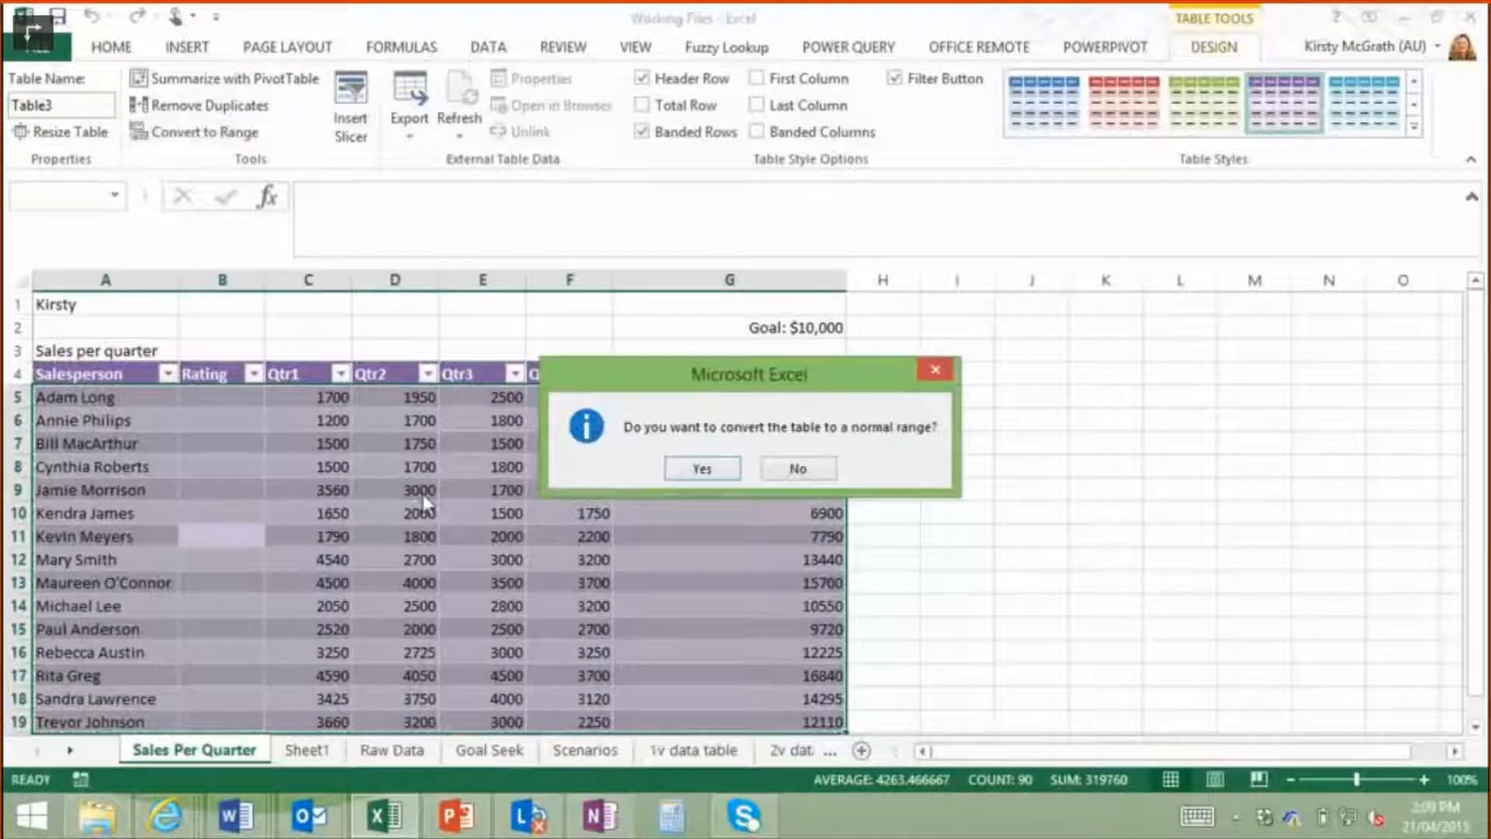
{"action": "left_click", "coordinate": [707, 470]}
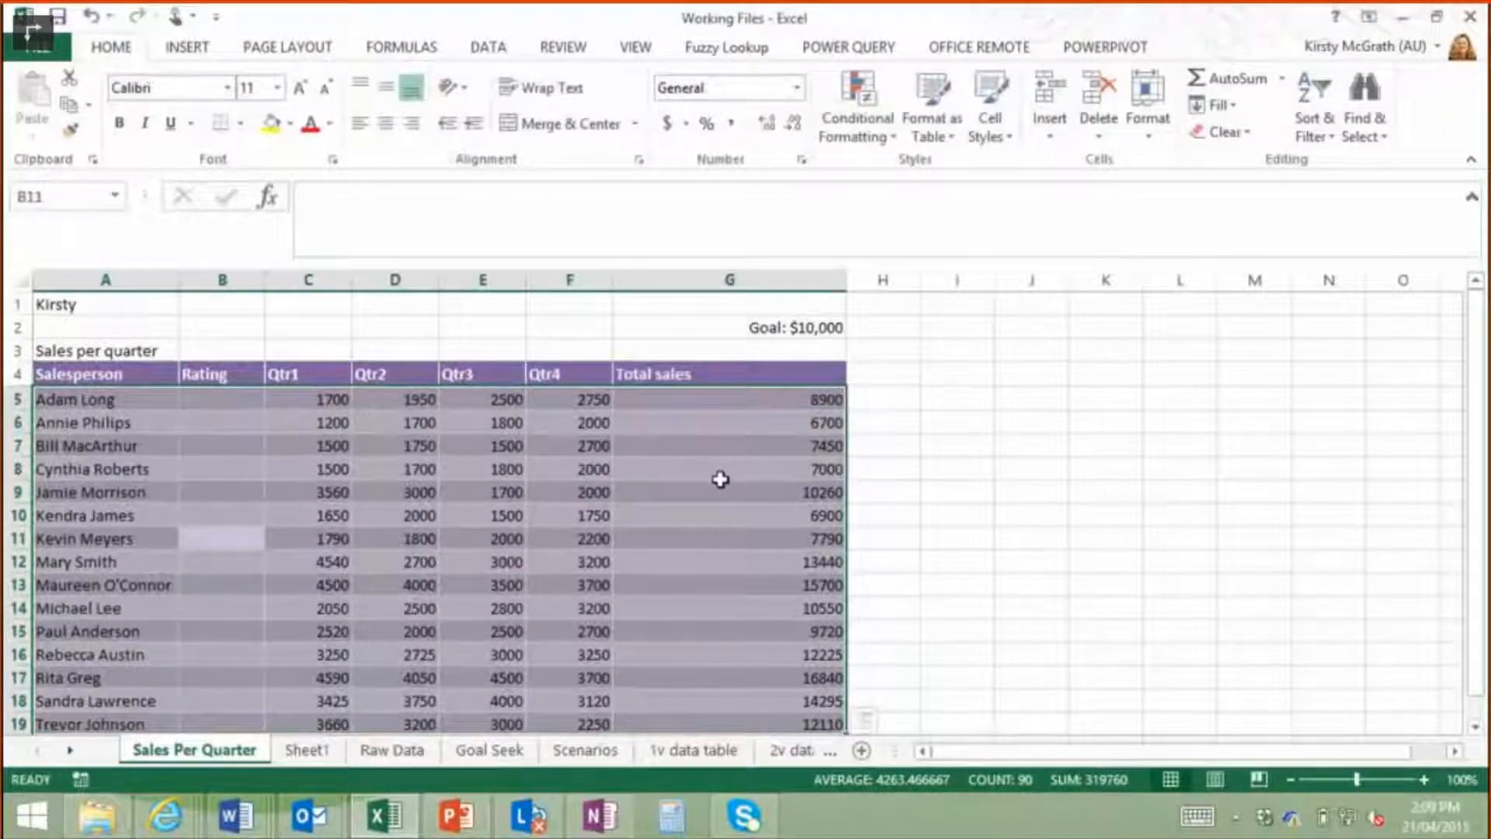
Copy the converted data rows without the header and paste them transposed at cell A3 of a new worksheet.
{"action": "key", "text": "ctrl+c"}
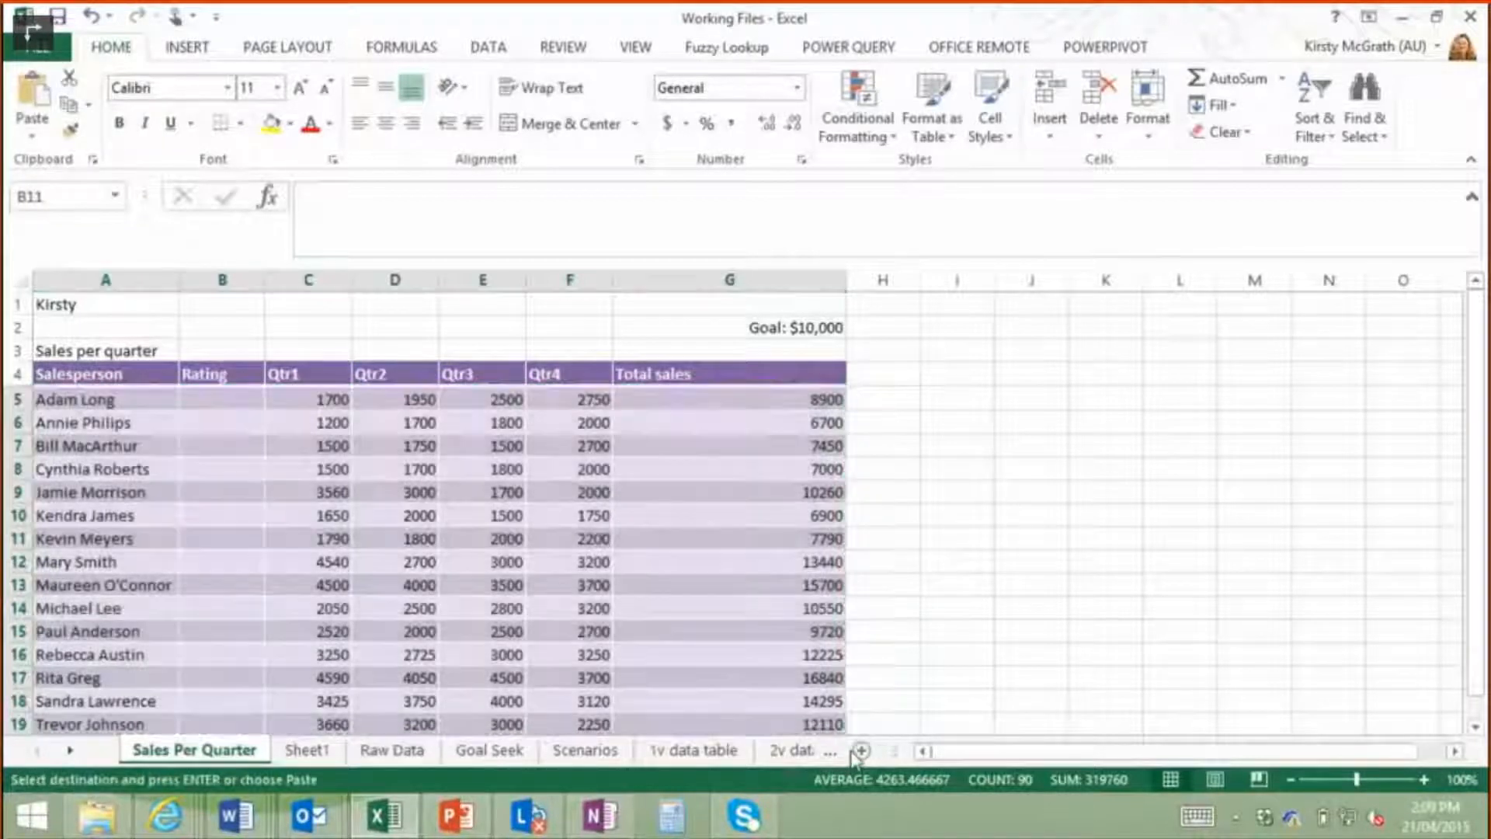
{"action": "left_click", "coordinate": [859, 750]}
{"action": "left_click", "coordinate": [84, 350]}
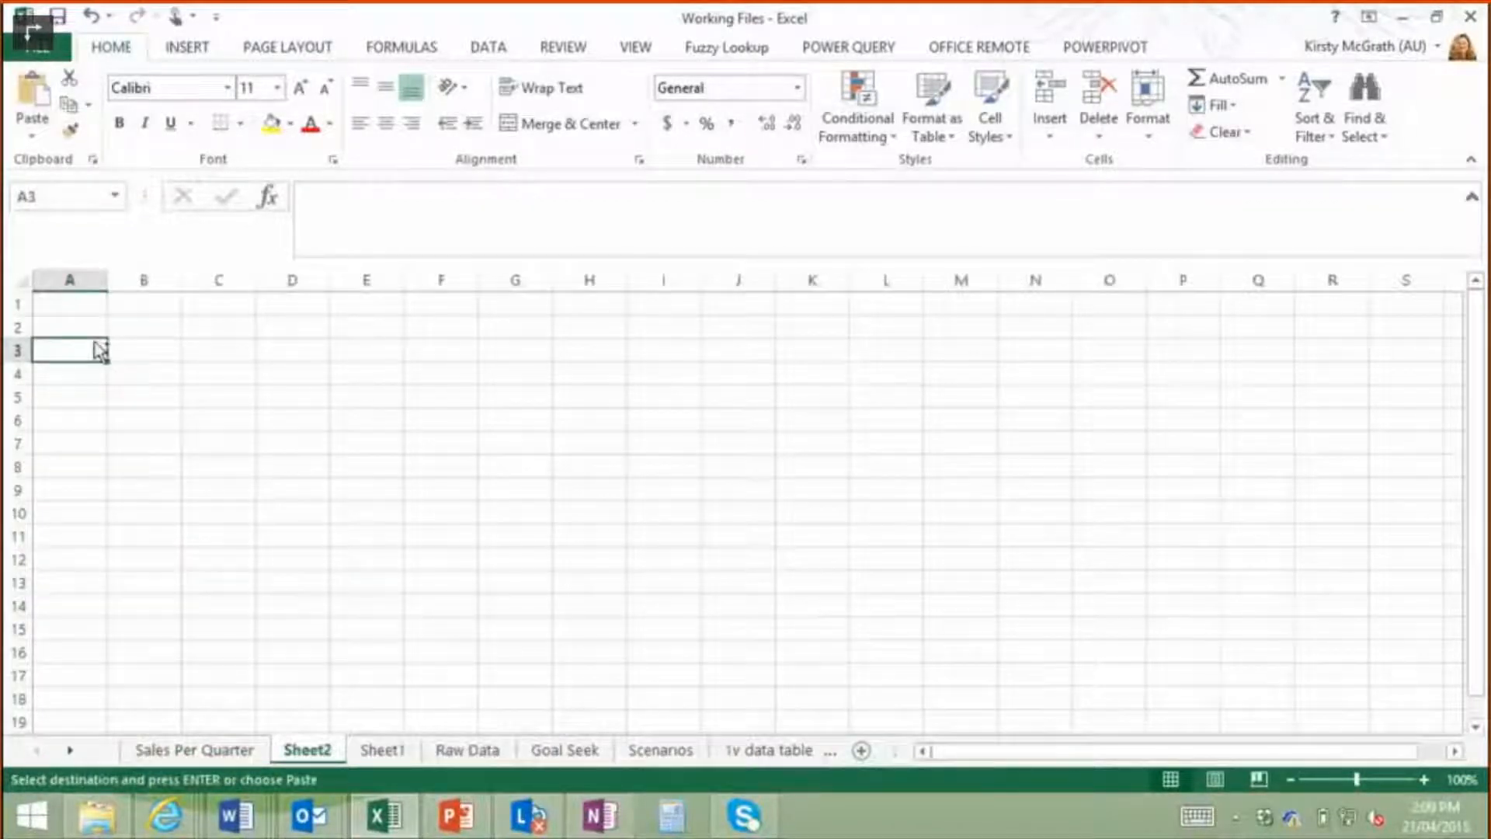
{"action": "left_click", "coordinate": [32, 138]}
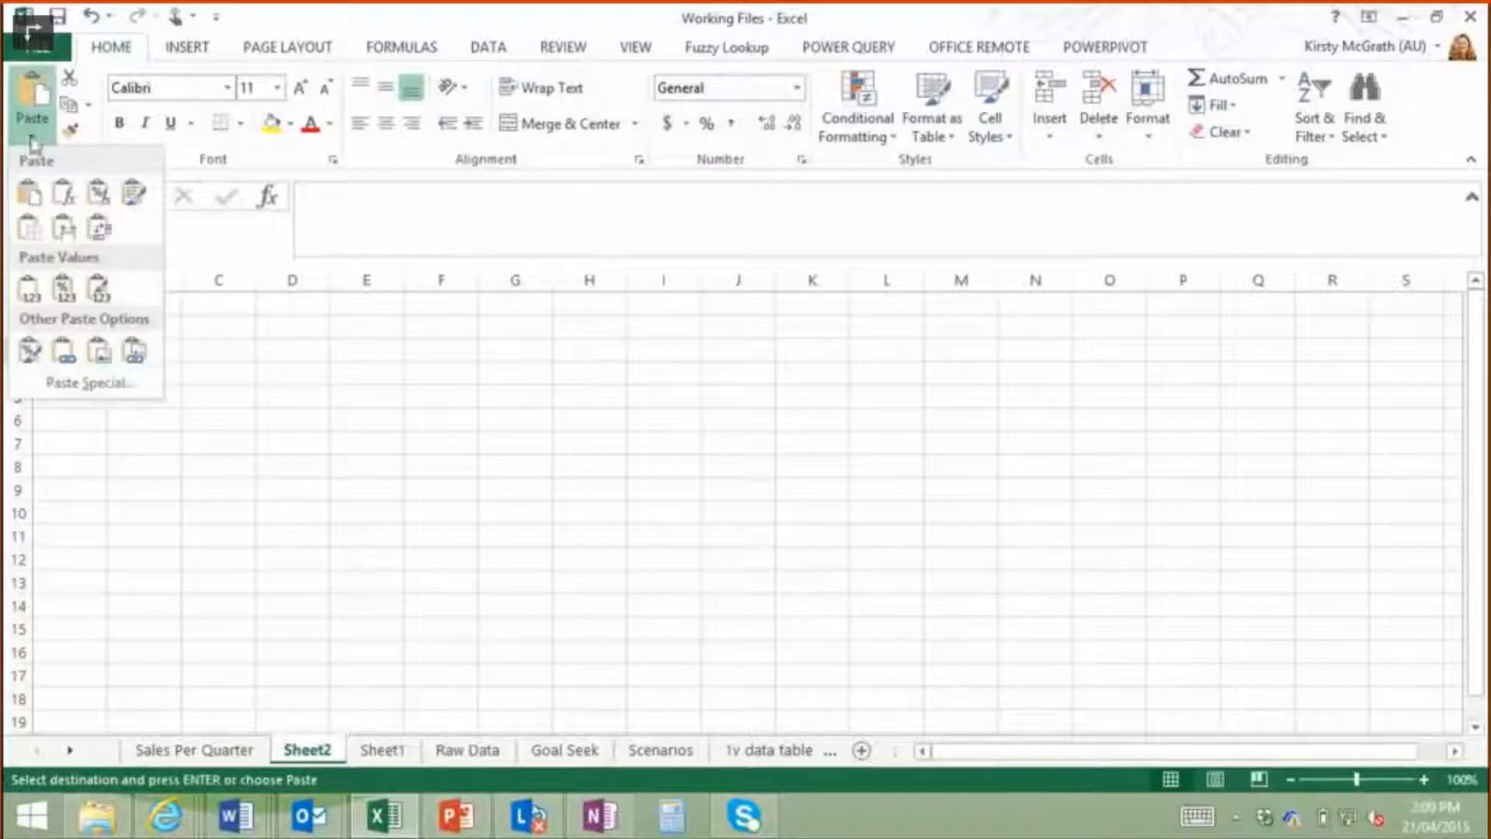
{"action": "left_click", "coordinate": [100, 228]}
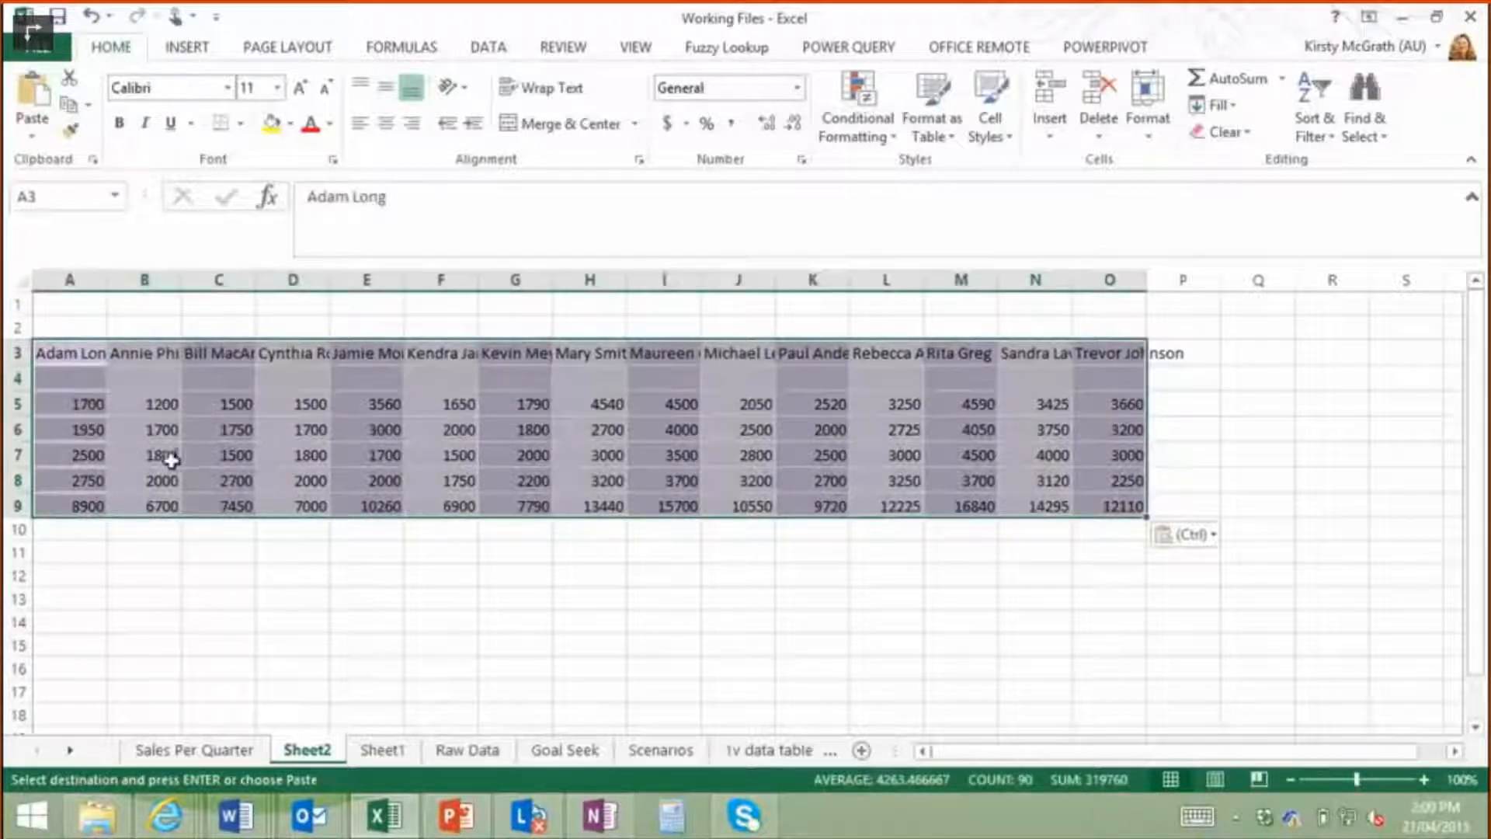
Try a Paste Special of column widths with Transpose at cell A11, and undo it.
{"action": "left_click", "coordinate": [68, 549]}
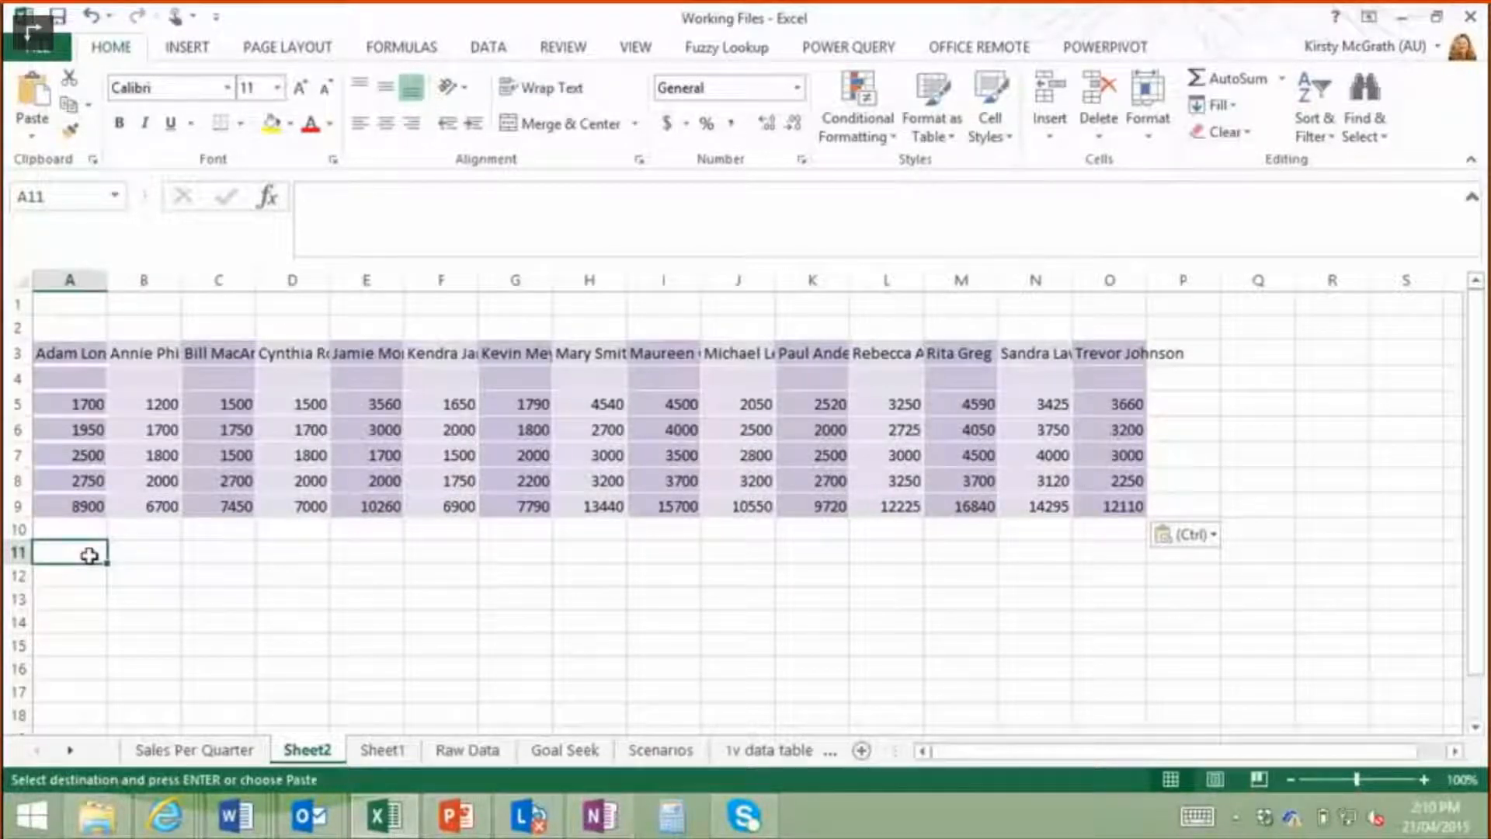
{"action": "key", "text": "ctrl+alt+v"}
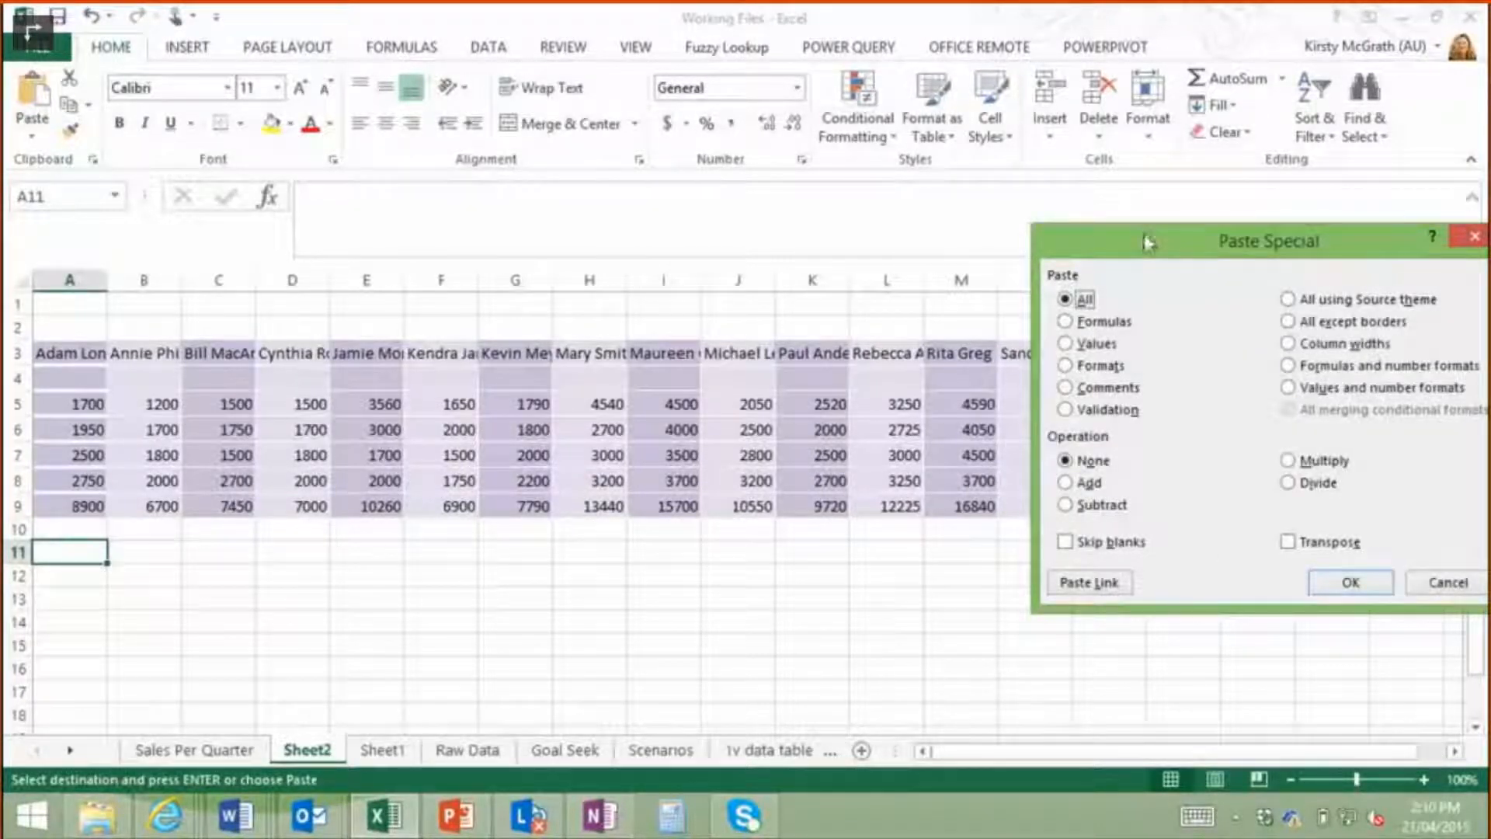
{"action": "left_click_drag", "start_coordinate": [1148, 242], "coordinate": [858, 198]}
{"action": "left_click", "coordinate": [1012, 501]}
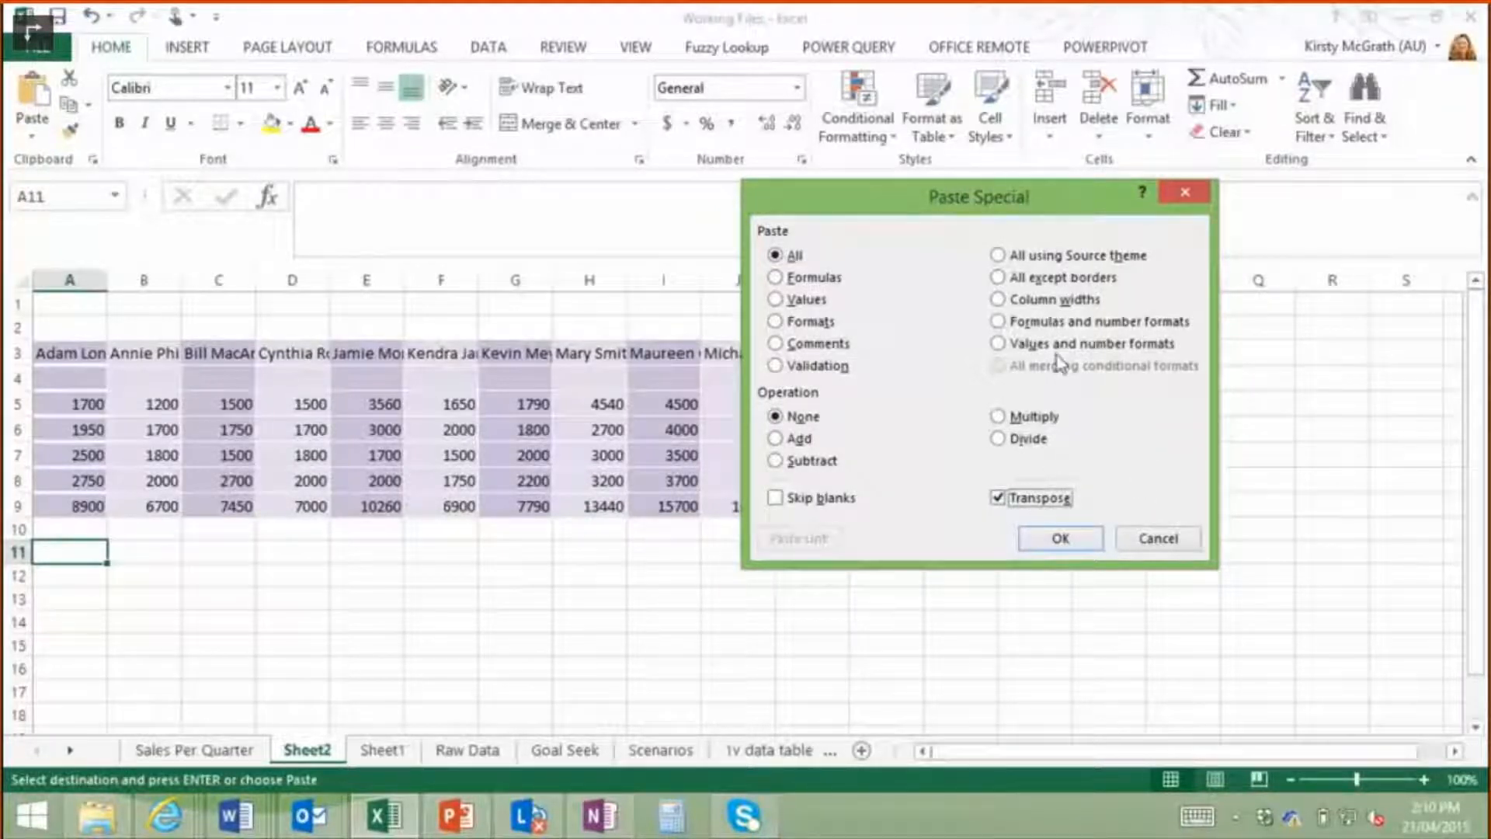
{"action": "left_click", "coordinate": [998, 299]}
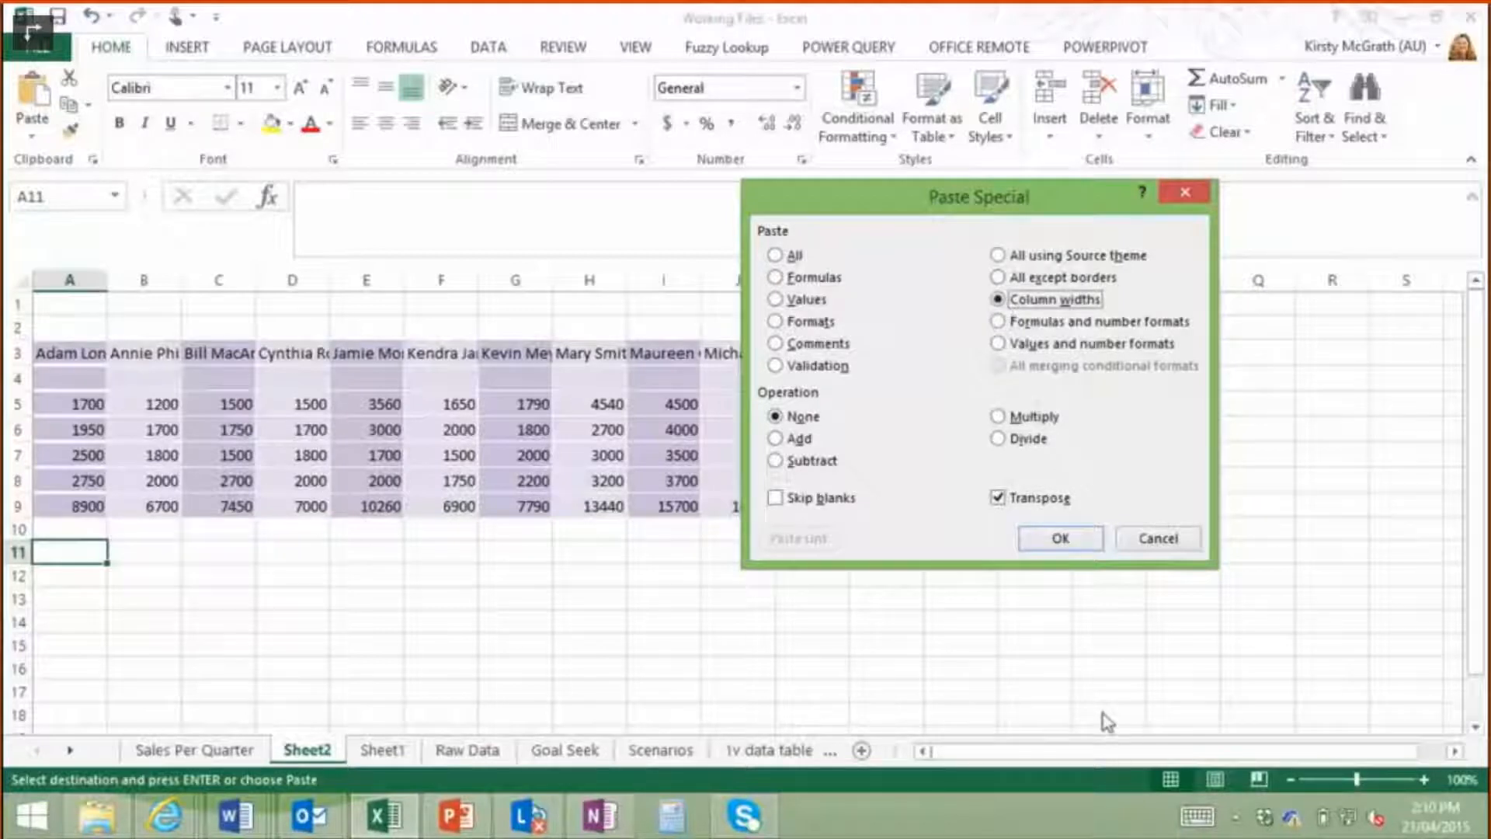
{"action": "left_click", "coordinate": [1062, 540]}
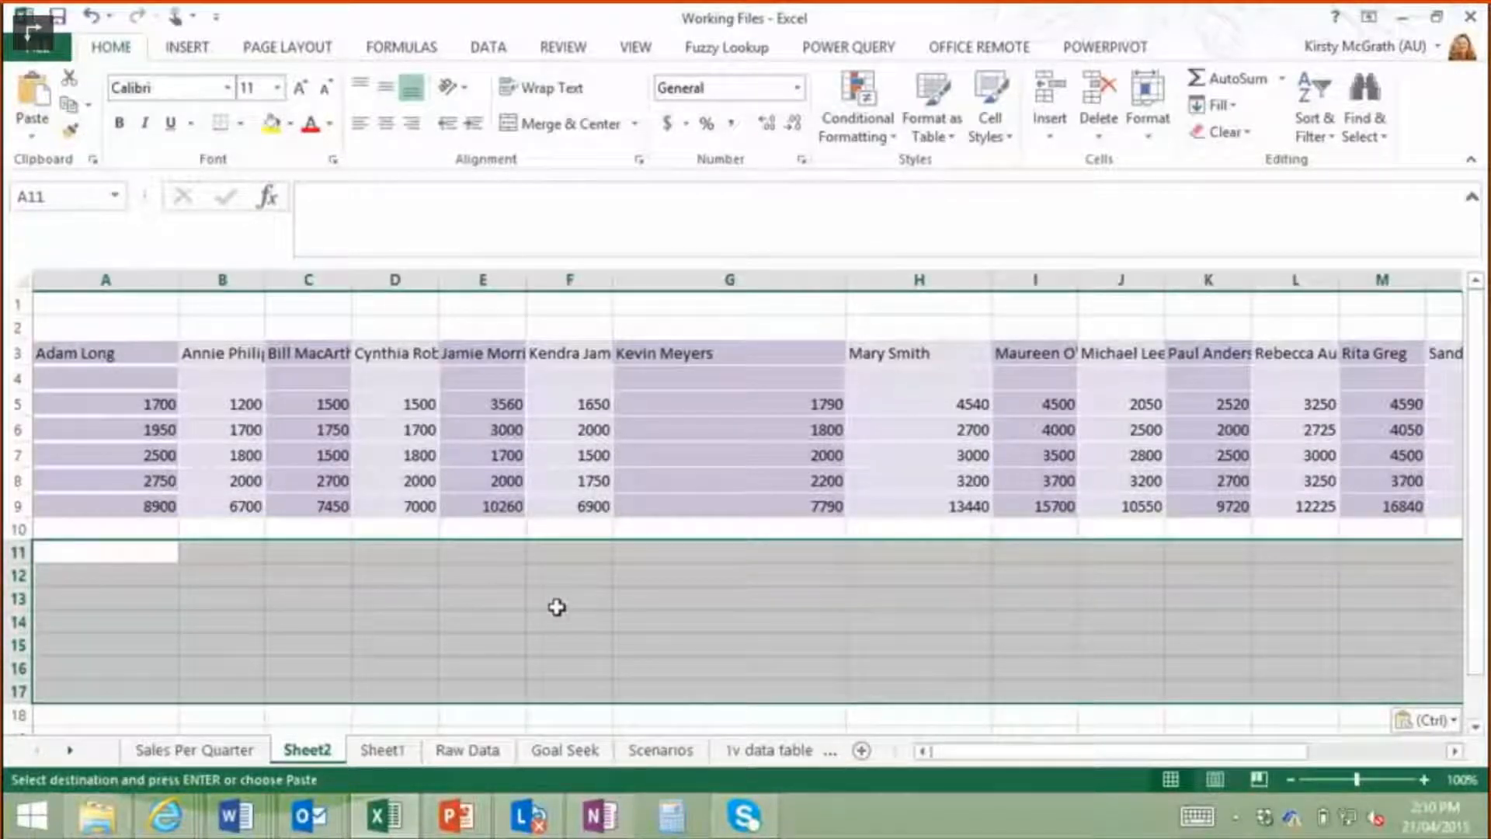
{"action": "key", "text": "ctrl+z"}
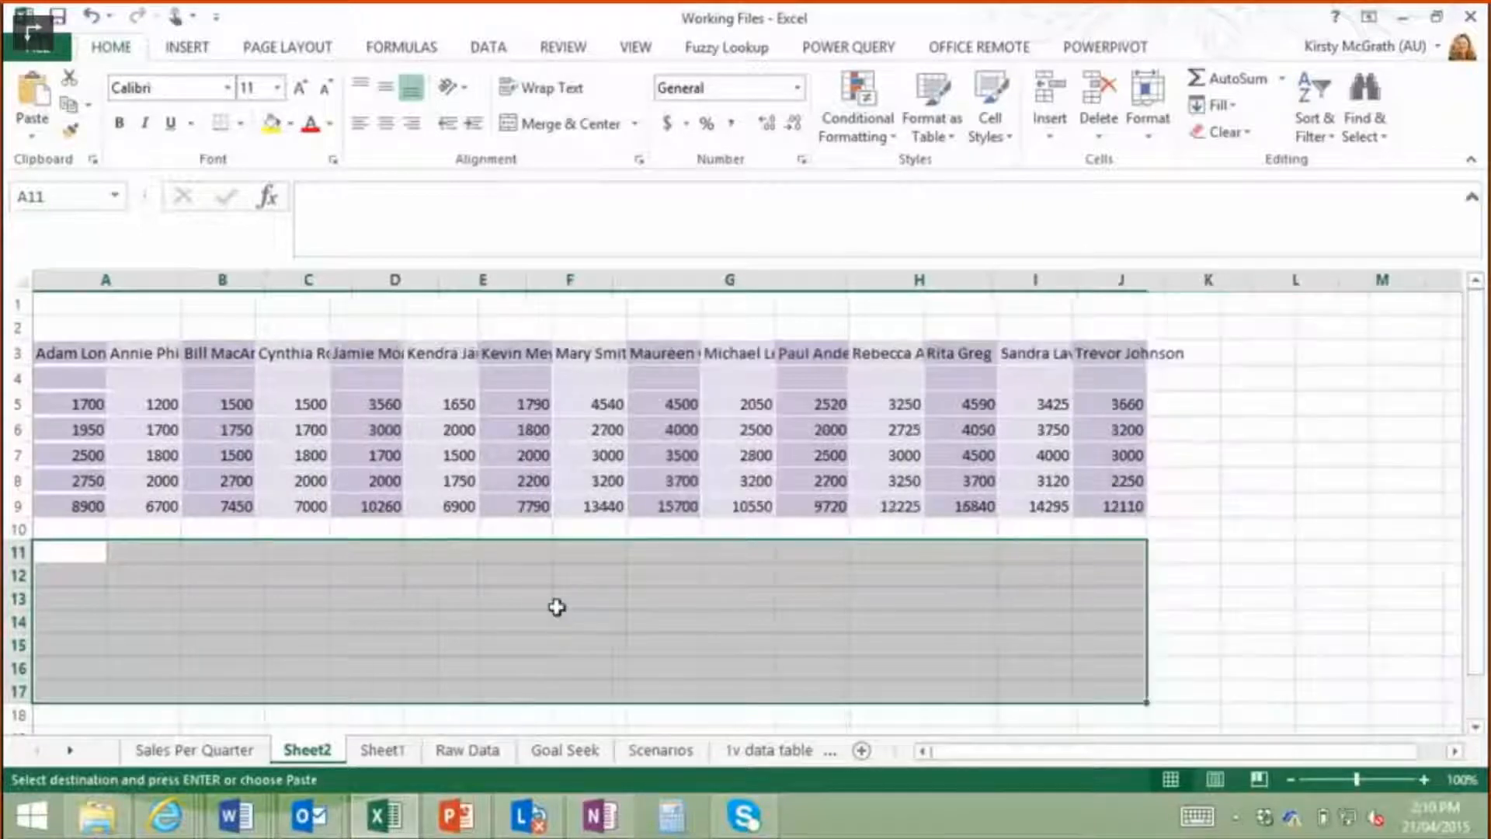
Copy the full Sales Per Quarter data block, including the title rows, into a new worksheet and keep the source column widths.
{"action": "left_click", "coordinate": [203, 749]}
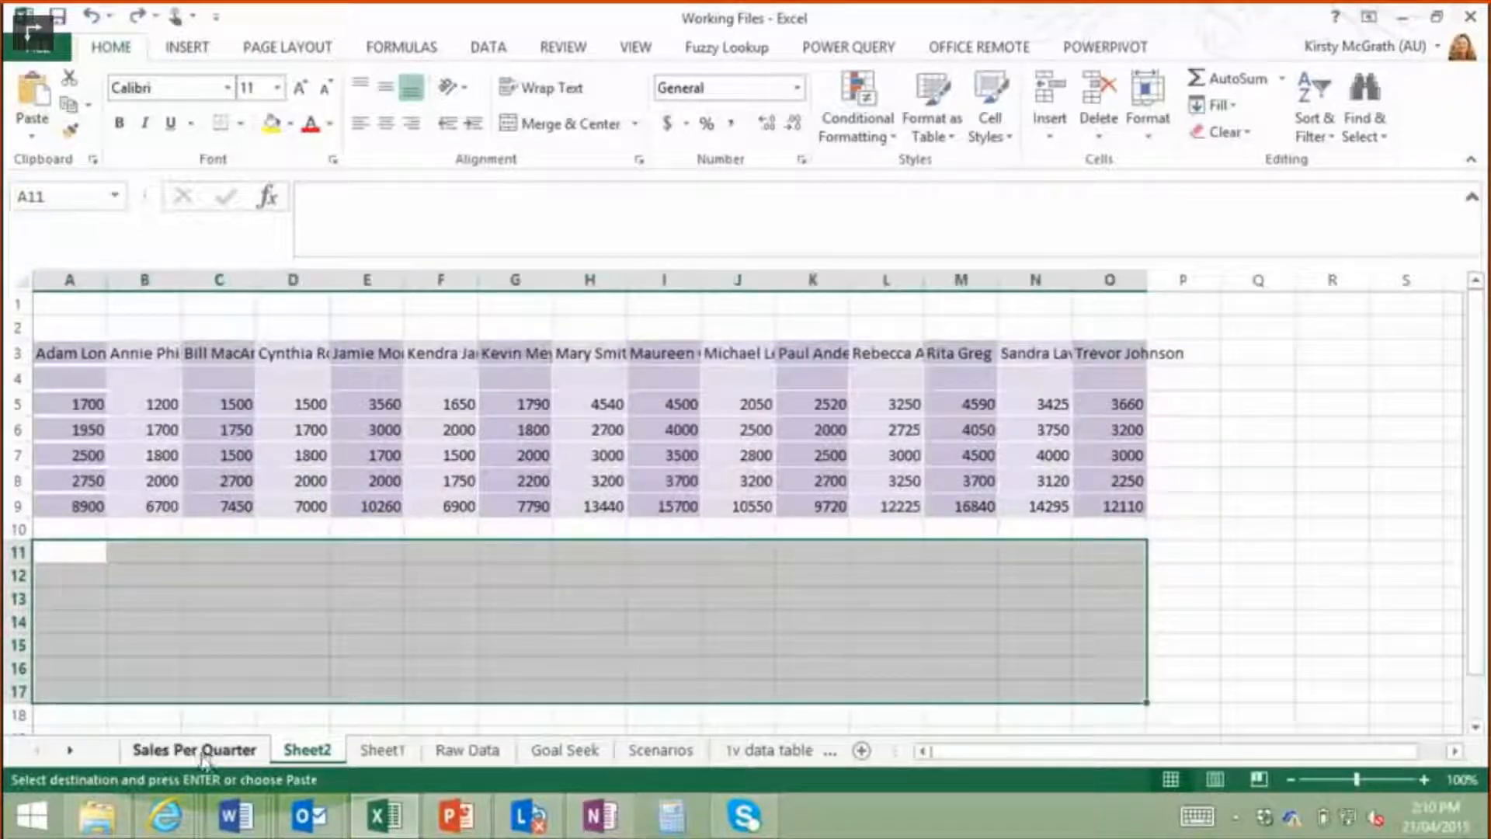
{"action": "left_click", "coordinate": [72, 375]}
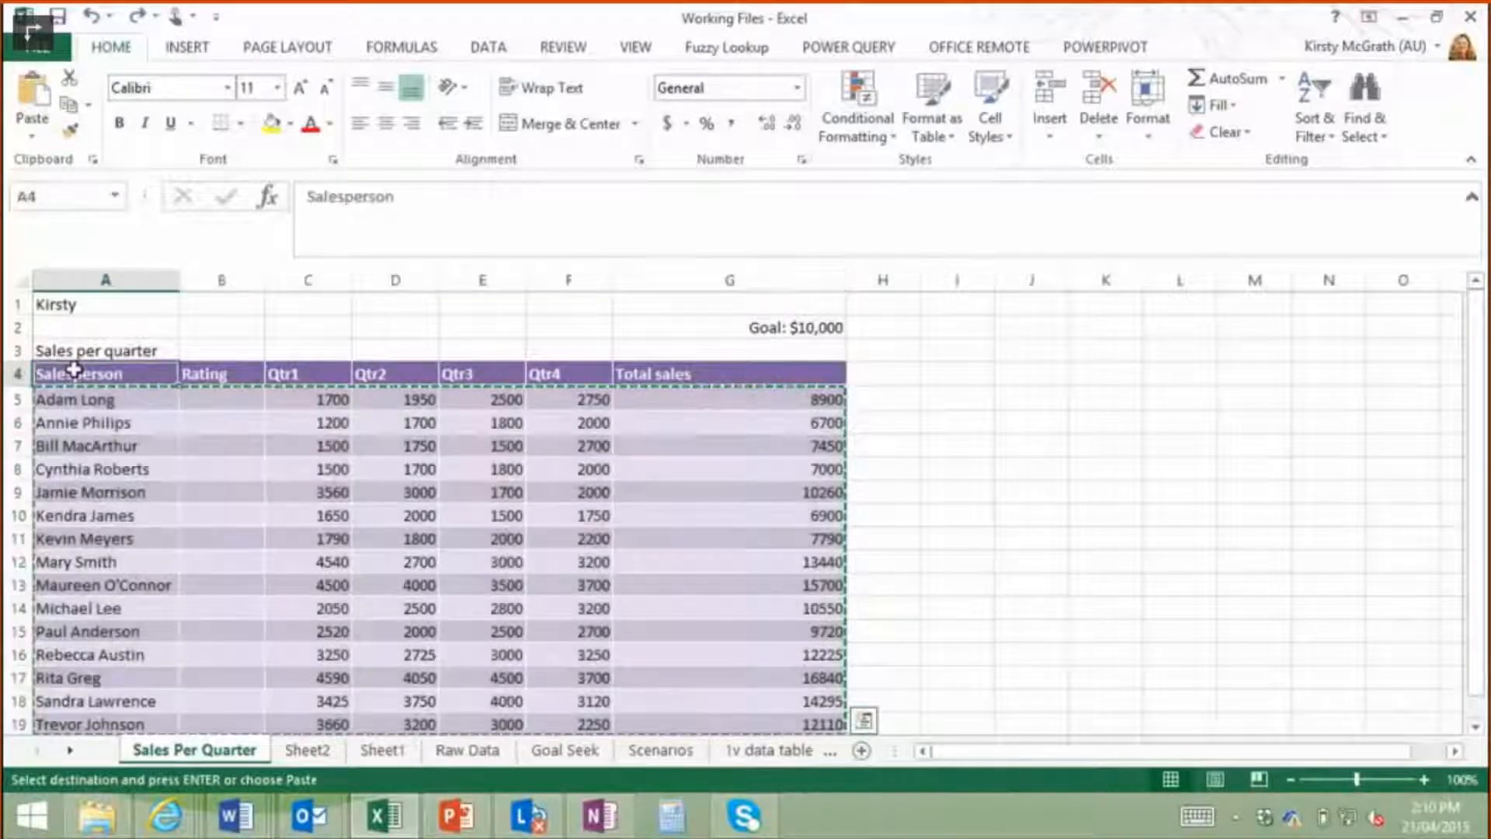
{"action": "key", "text": "ctrl+a"}
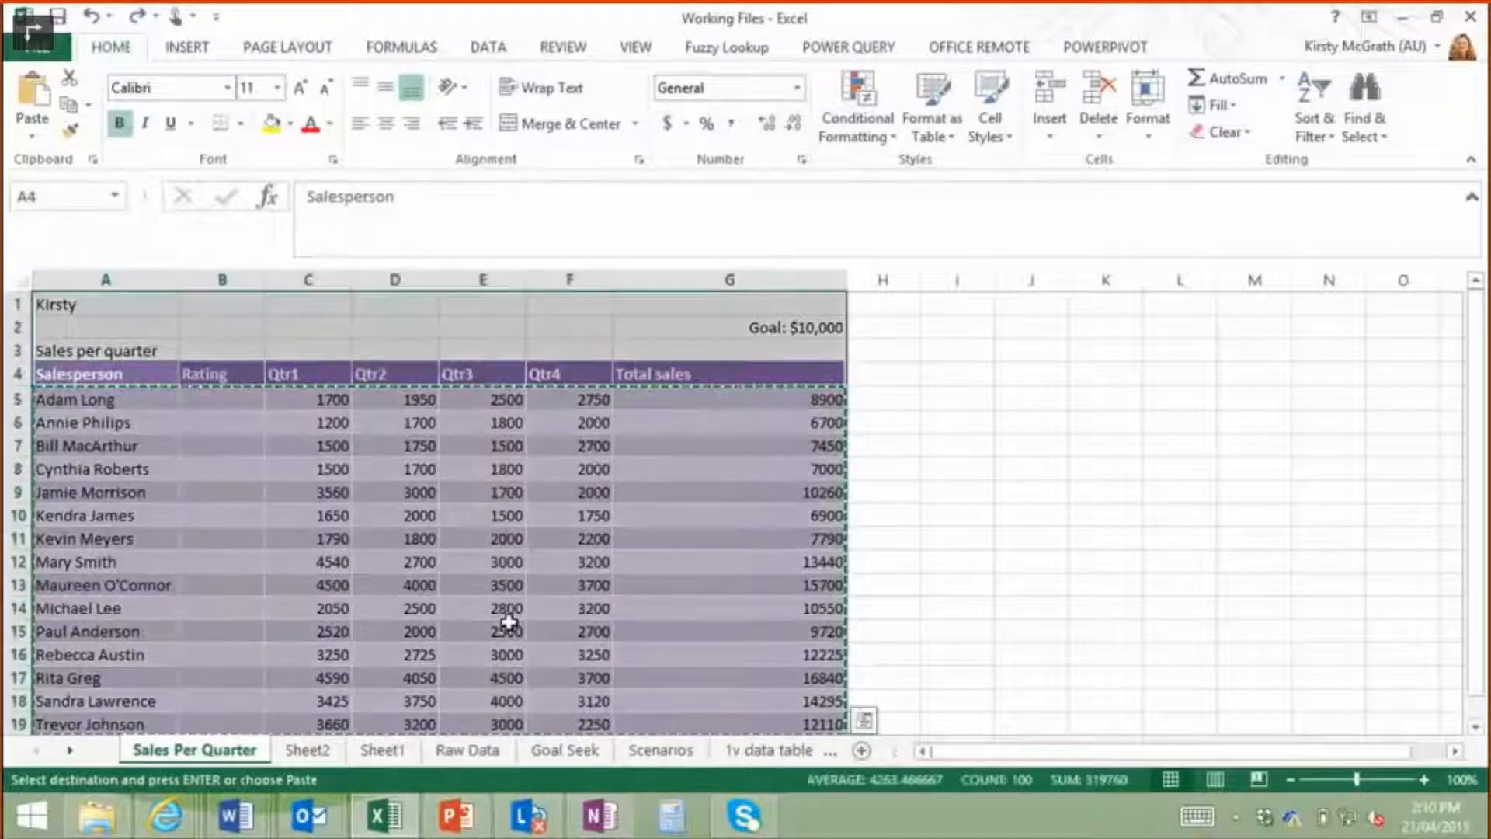
{"action": "key", "text": "ctrl+c"}
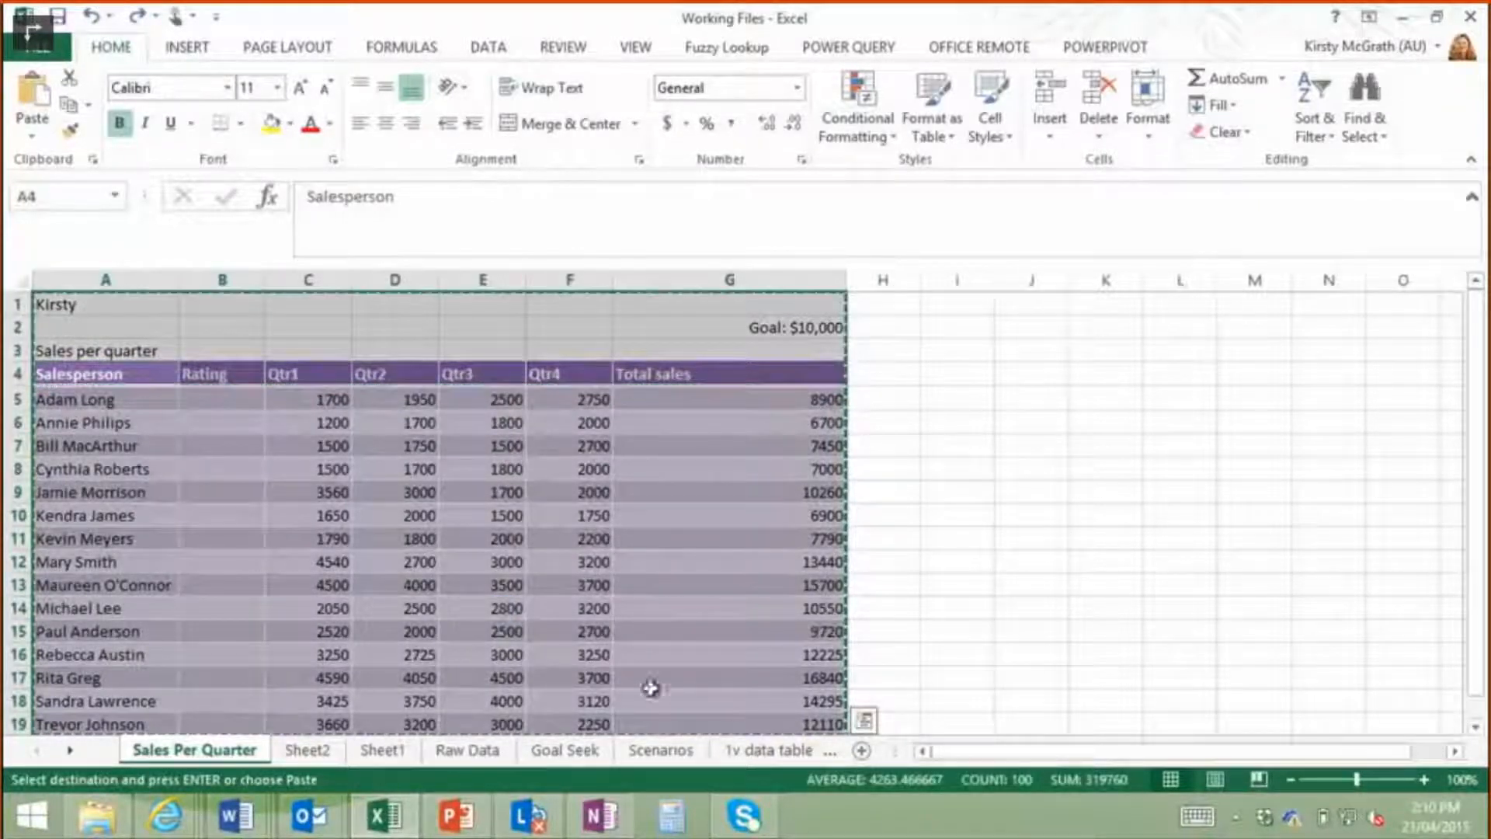
{"action": "left_click", "coordinate": [861, 750]}
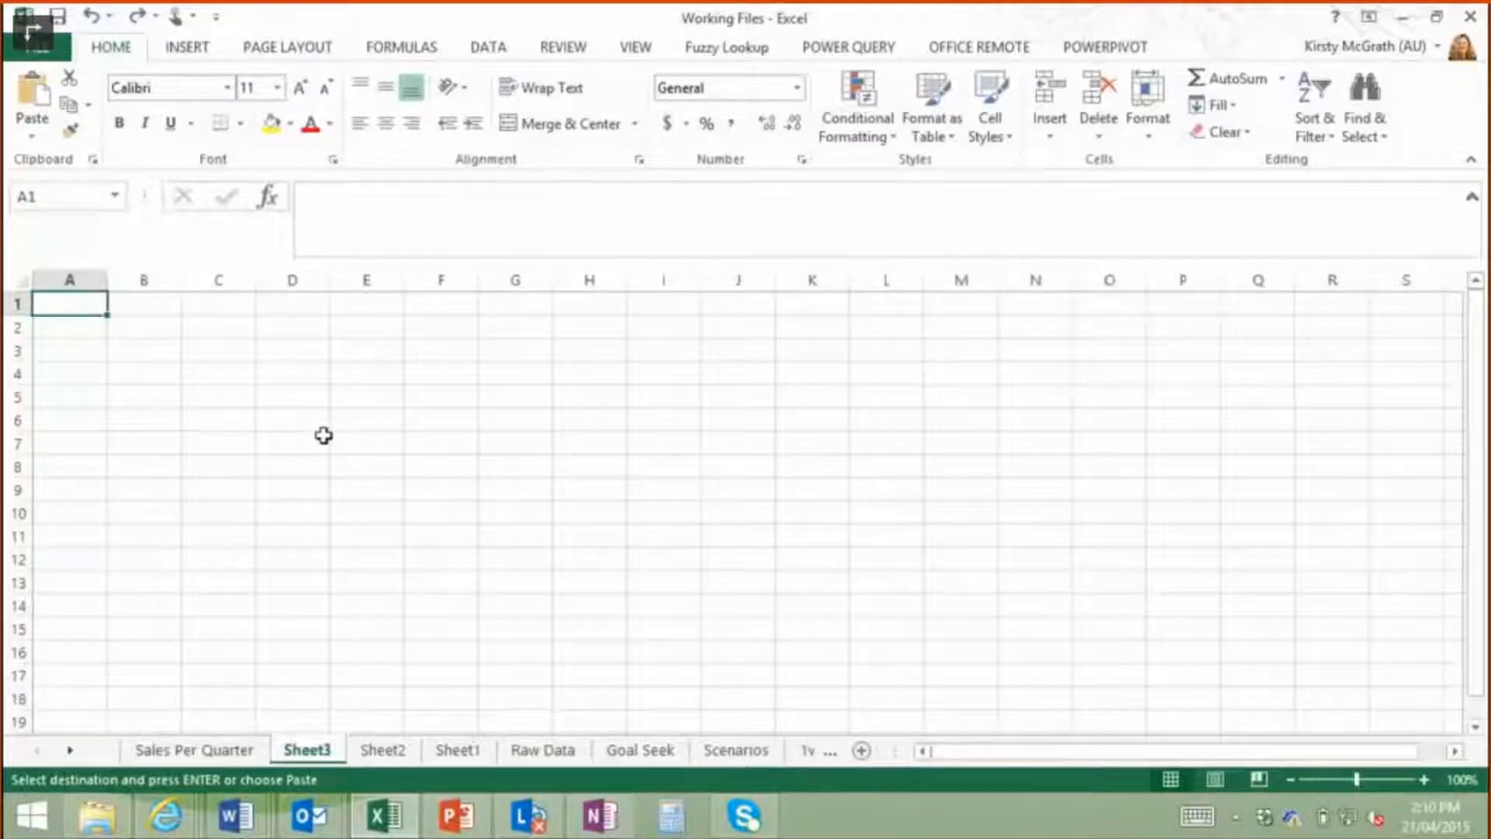
{"action": "key", "text": "ctrl+v"}
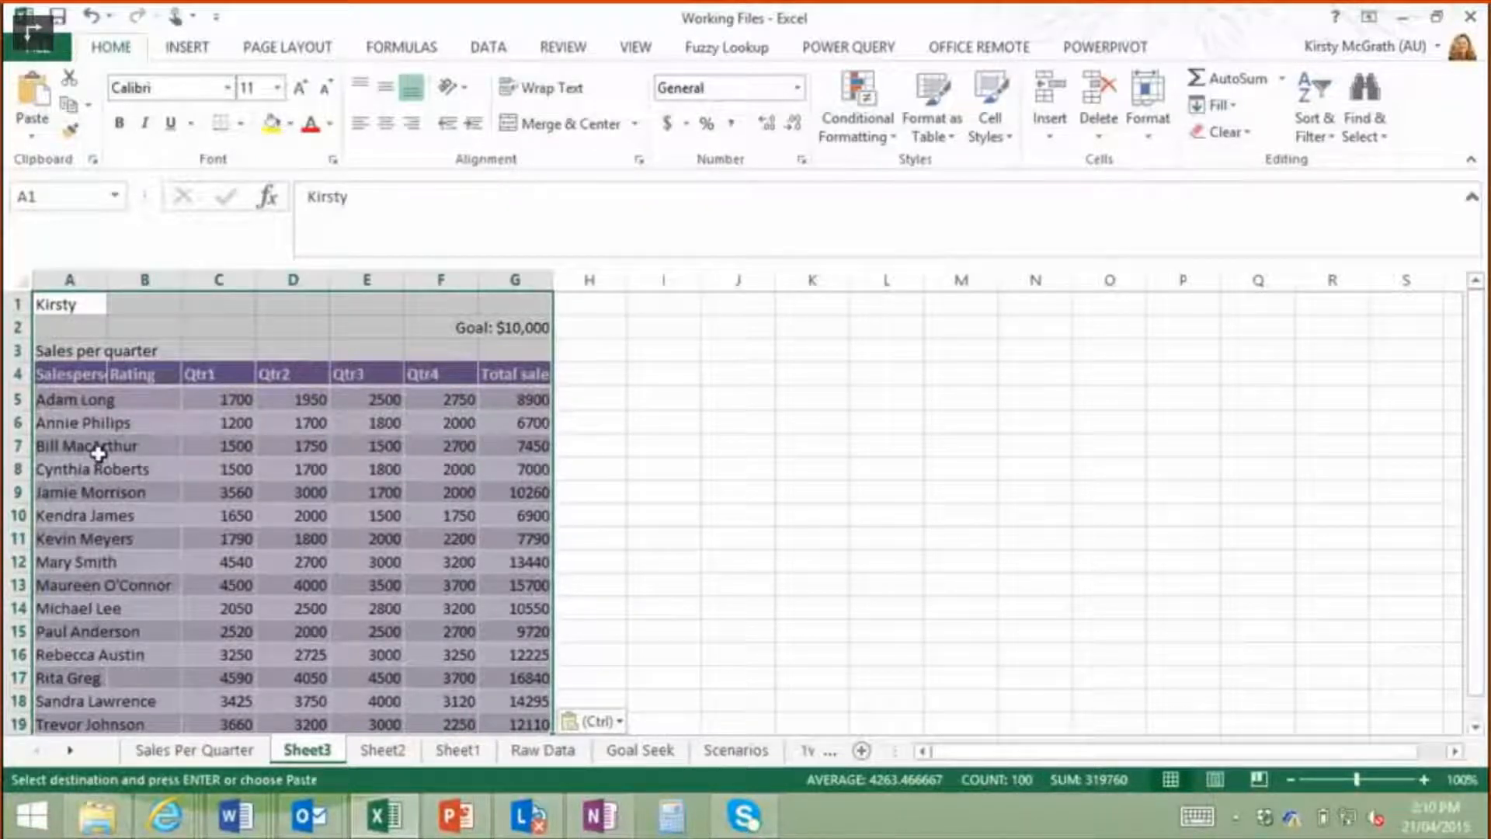
{"action": "left_click", "coordinate": [610, 722]}
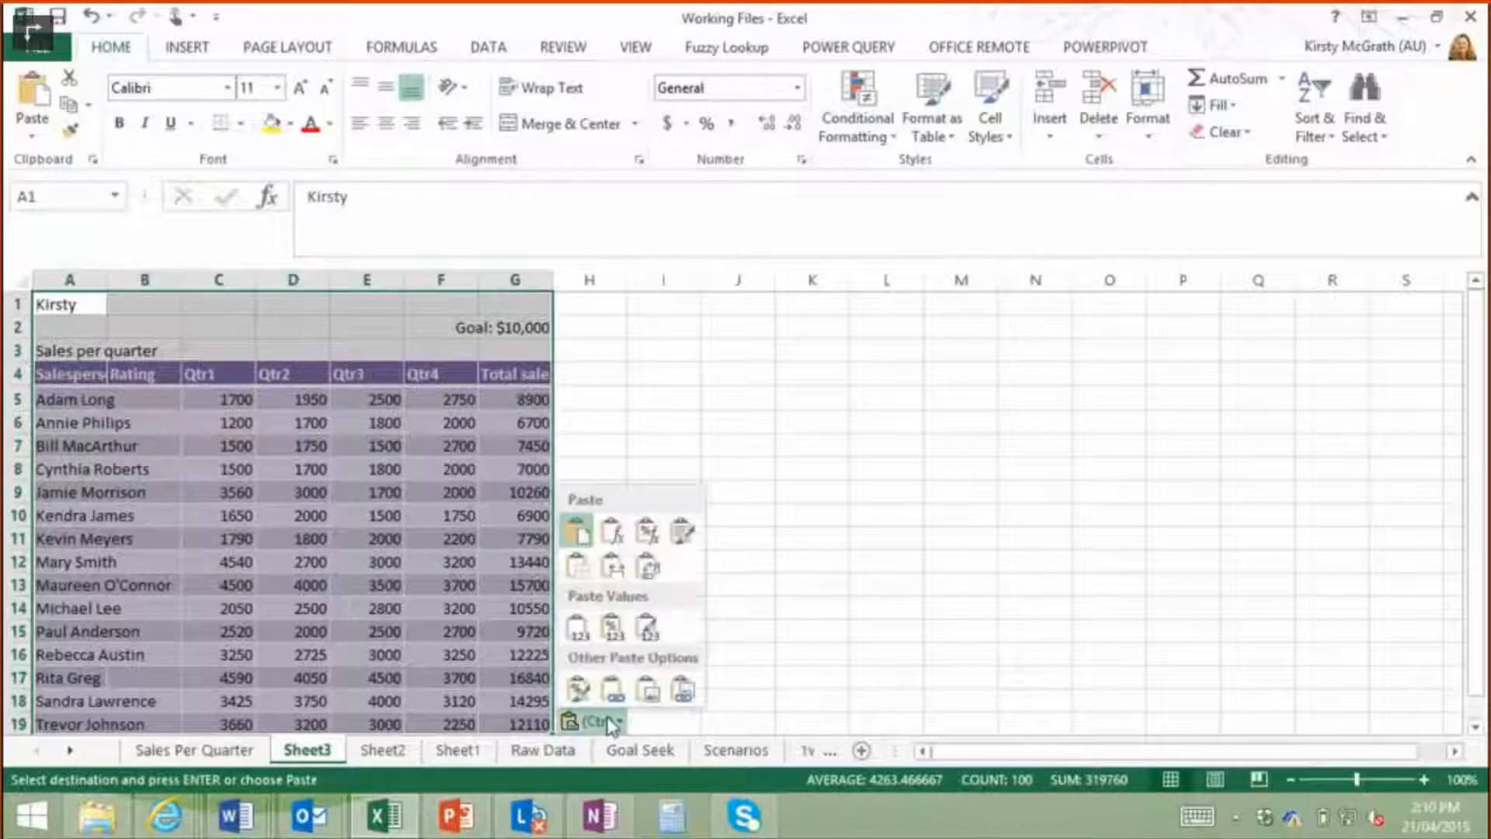
{"action": "left_click", "coordinate": [619, 571]}
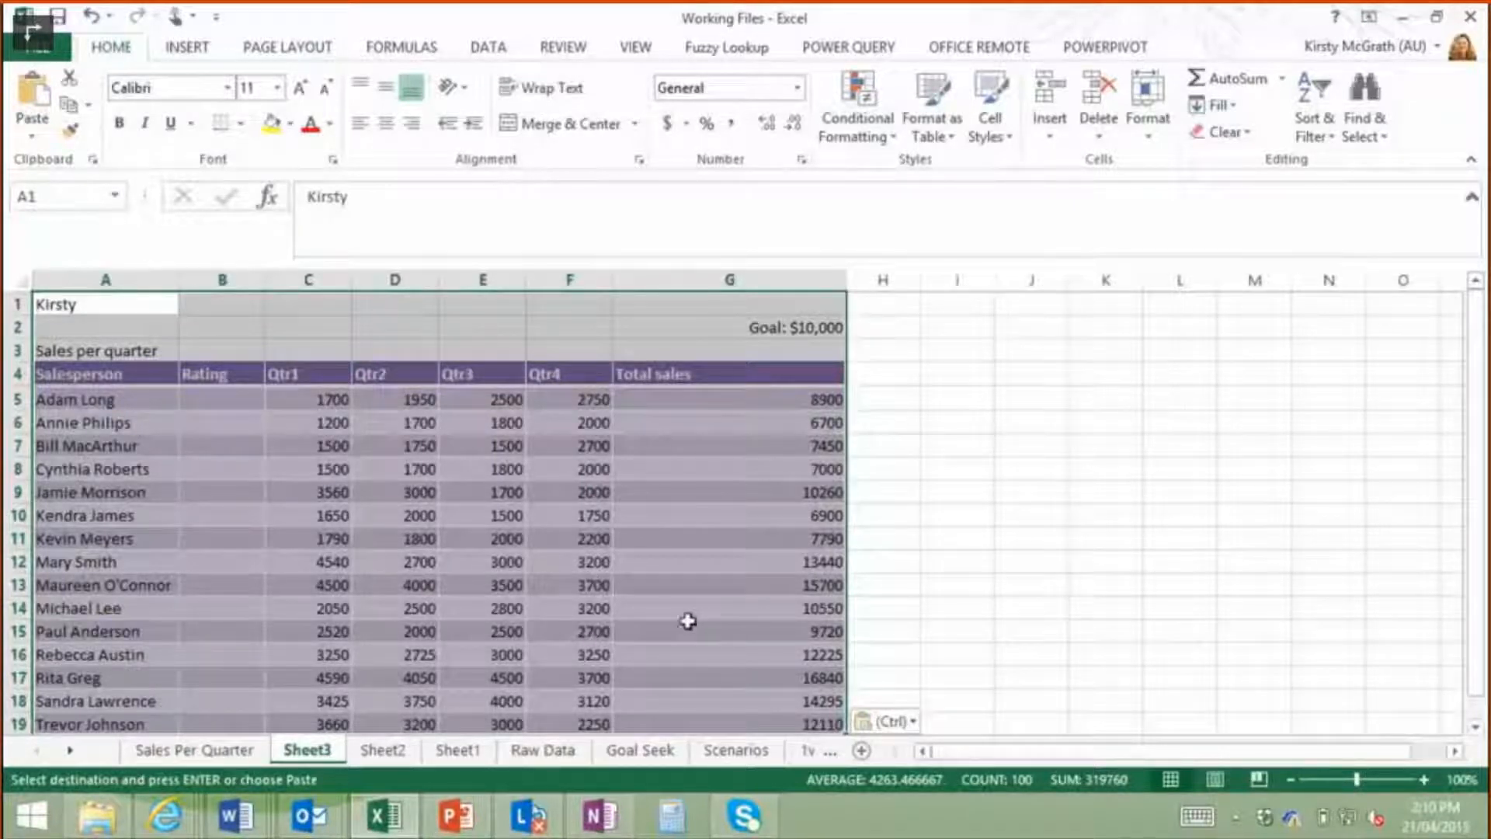
Hide columns B to F, from Rating to Qtr4, on the new sheet.
{"action": "left_click", "coordinate": [582, 519]}
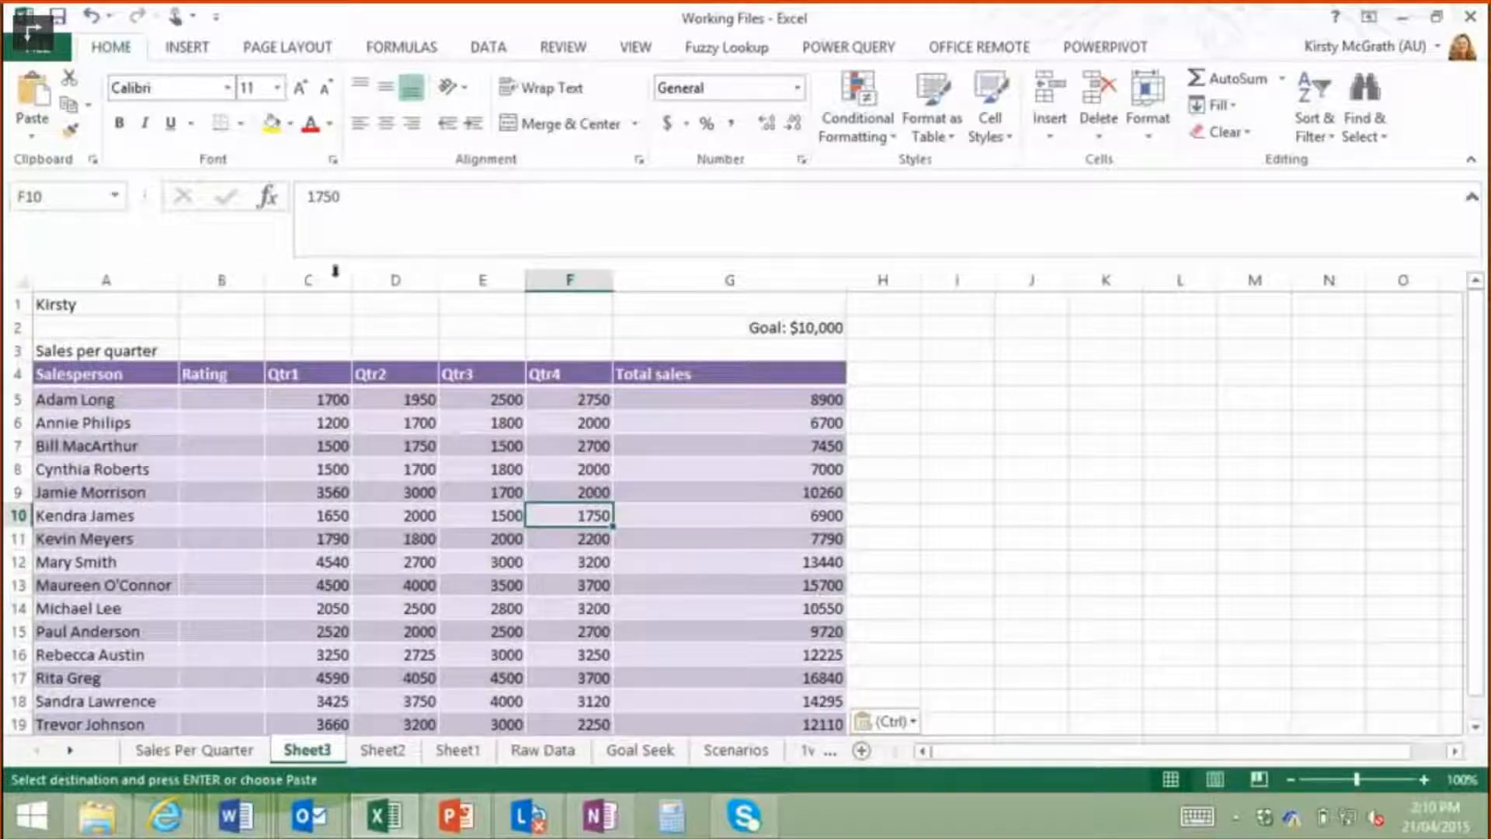
{"action": "left_click", "coordinate": [303, 278]}
{"action": "left_click_drag", "start_coordinate": [240, 279], "coordinate": [586, 281]}
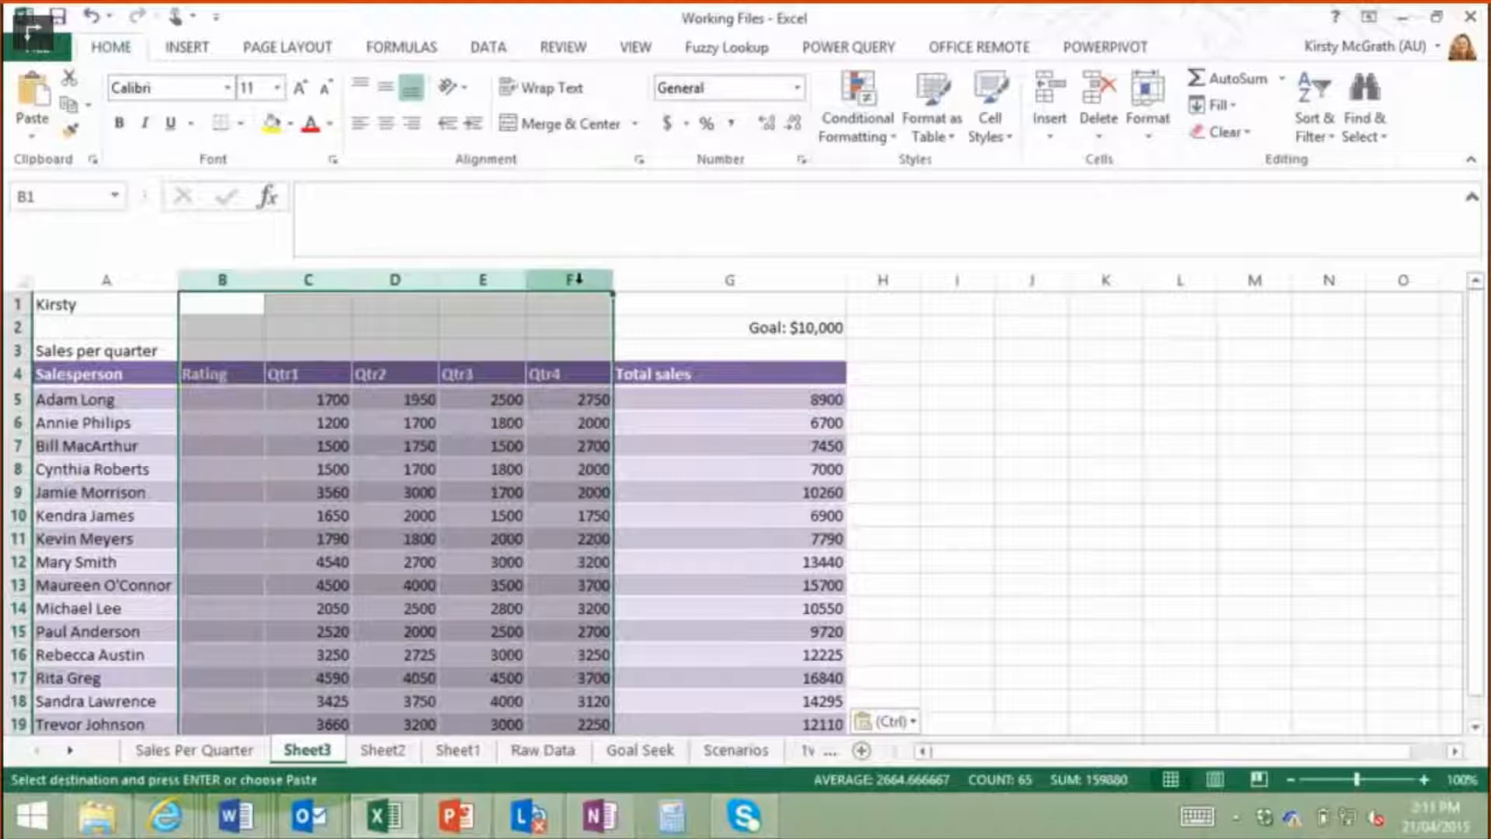
{"action": "right_click", "coordinate": [577, 282]}
{"action": "left_click", "coordinate": [644, 588]}
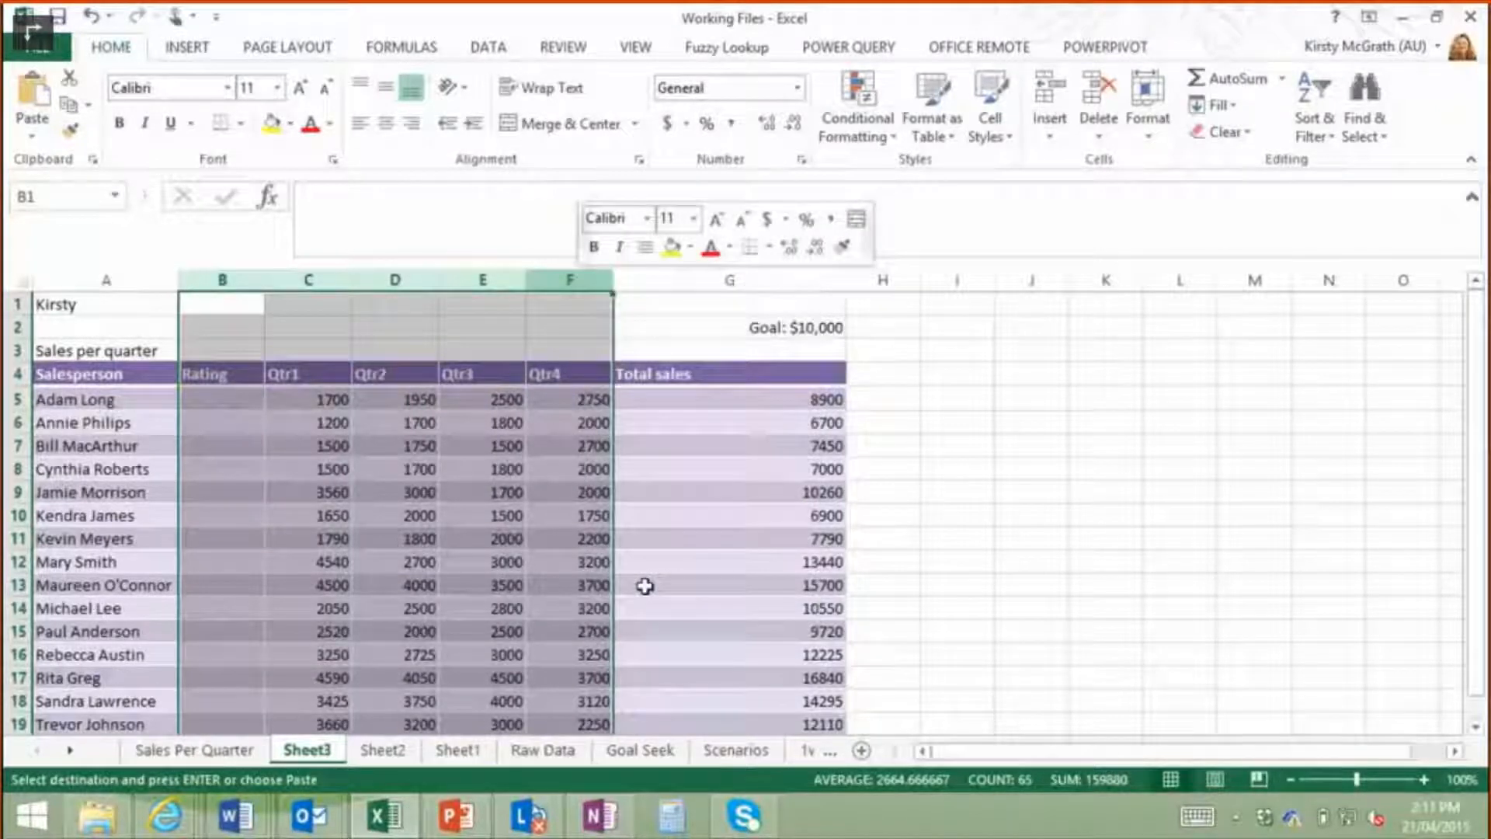
Copy the Salesperson to Total sales range from the header row down, across the hidden columns, and paste it at cell M4.
{"action": "left_click", "coordinate": [296, 445]}
{"action": "left_click_drag", "start_coordinate": [144, 368], "coordinate": [231, 397]}
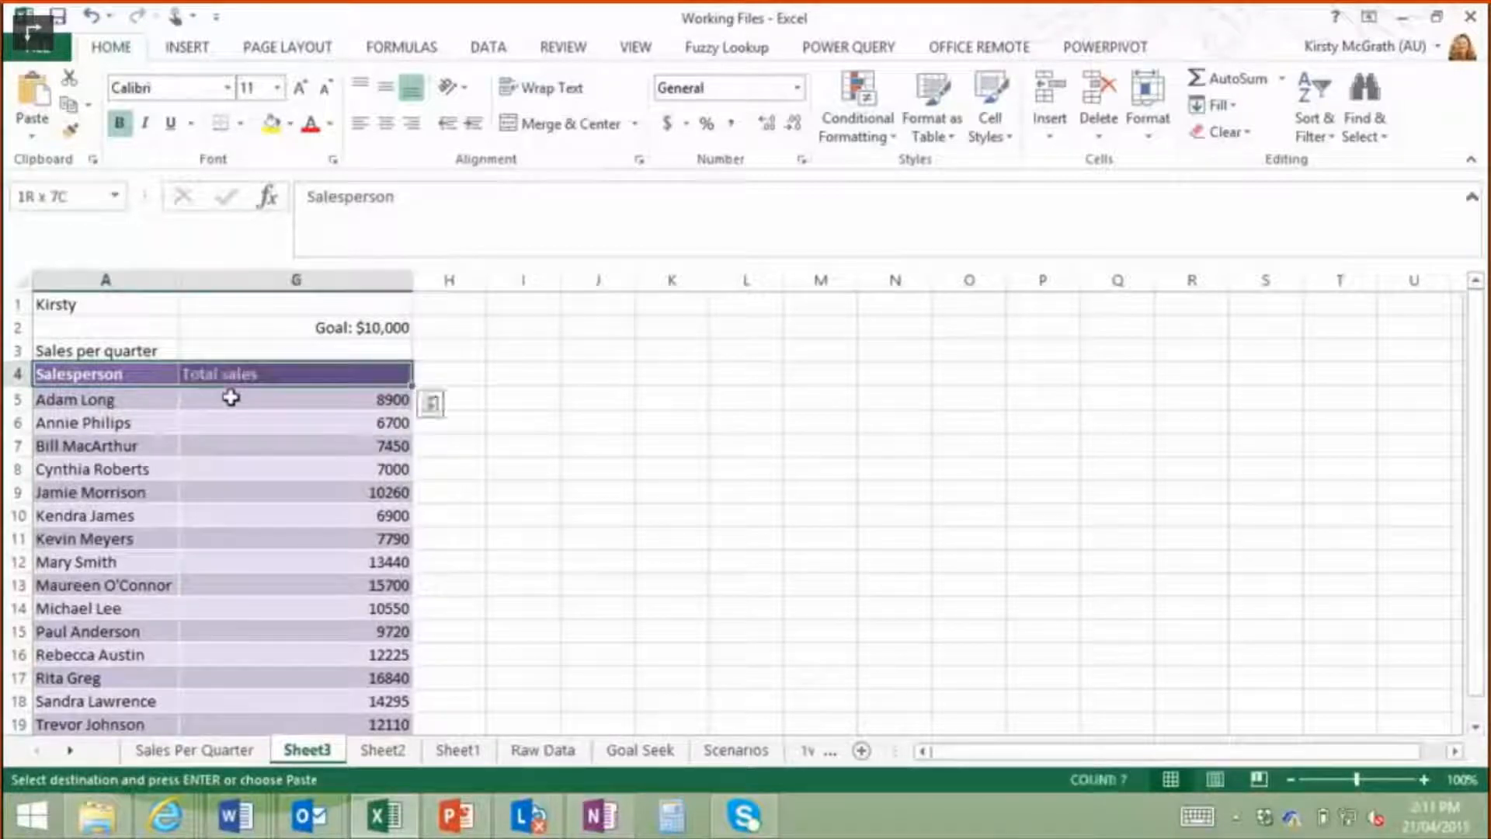
{"action": "key", "text": "ctrl+shift+Down"}
{"action": "key", "text": "ctrl+c"}
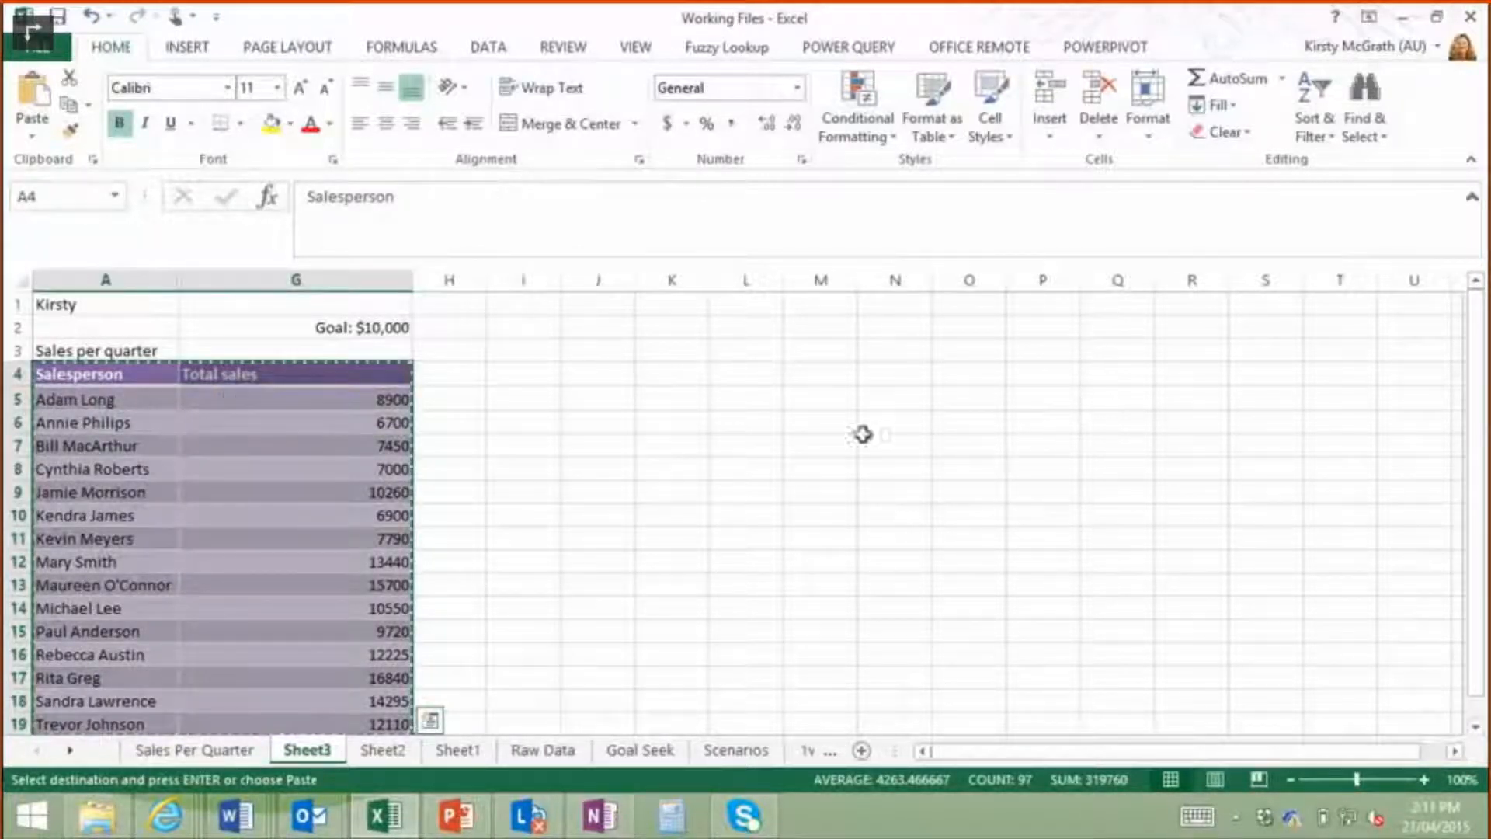
{"action": "left_click_drag", "start_coordinate": [769, 373], "coordinate": [775, 354]}
{"action": "left_click", "coordinate": [844, 378]}
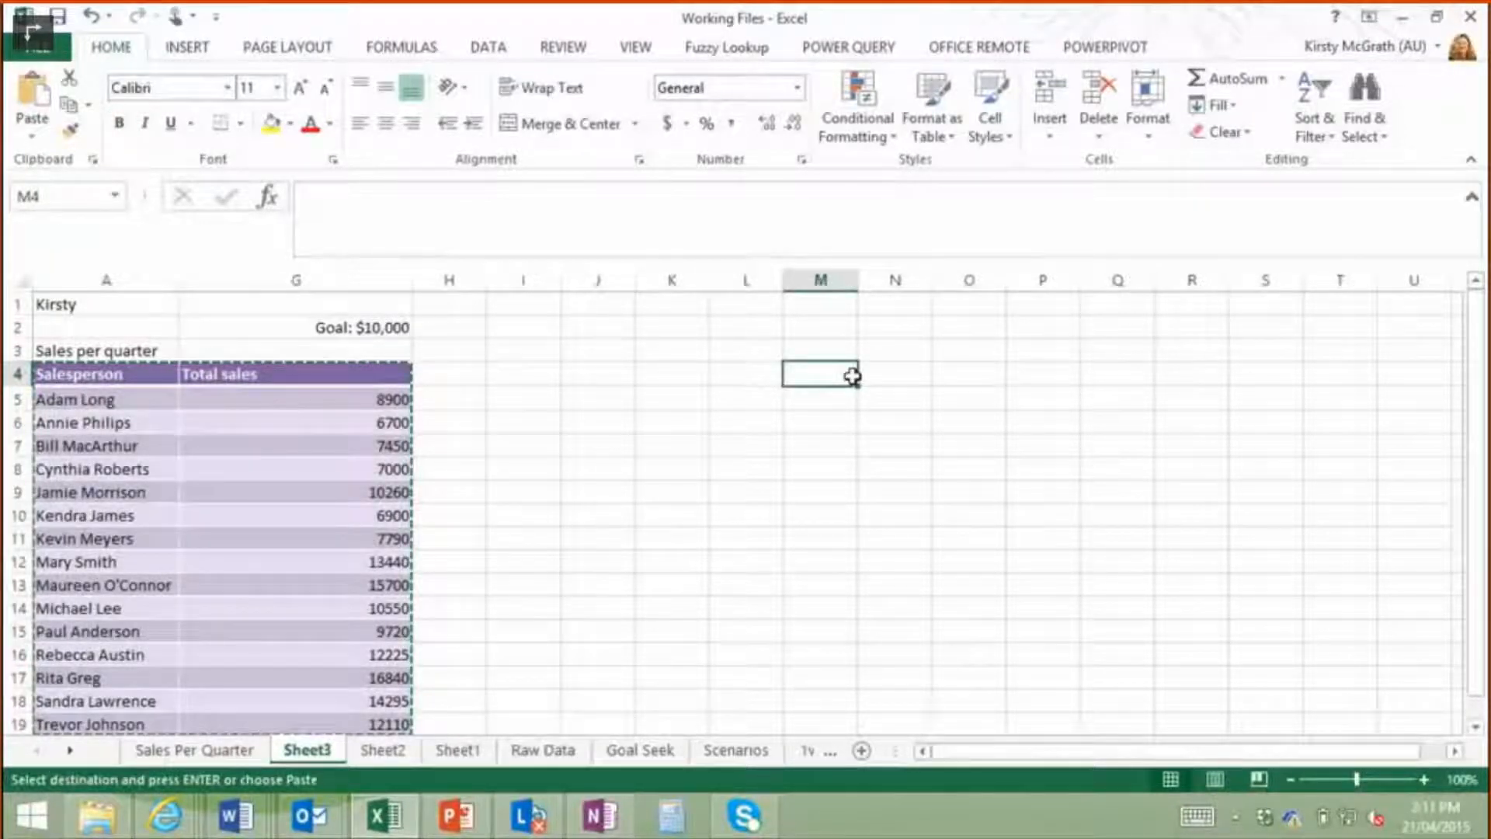
{"action": "key", "text": "ctrl+v"}
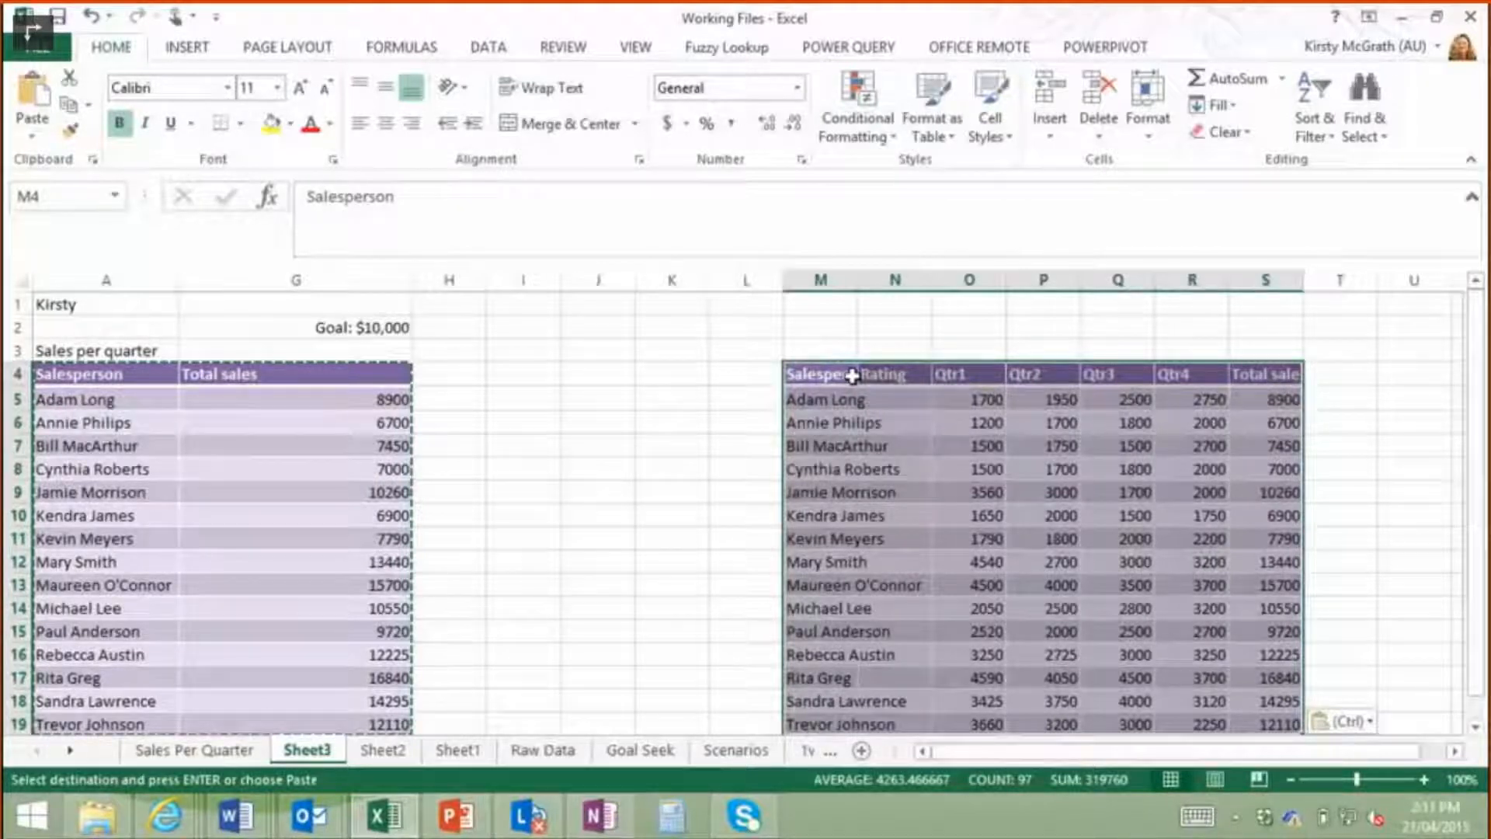
Undo the paste at M4 and copy only the visible cells of the Salesperson to Total sales range, from the header row down.
{"action": "key", "text": "ctrl+z"}
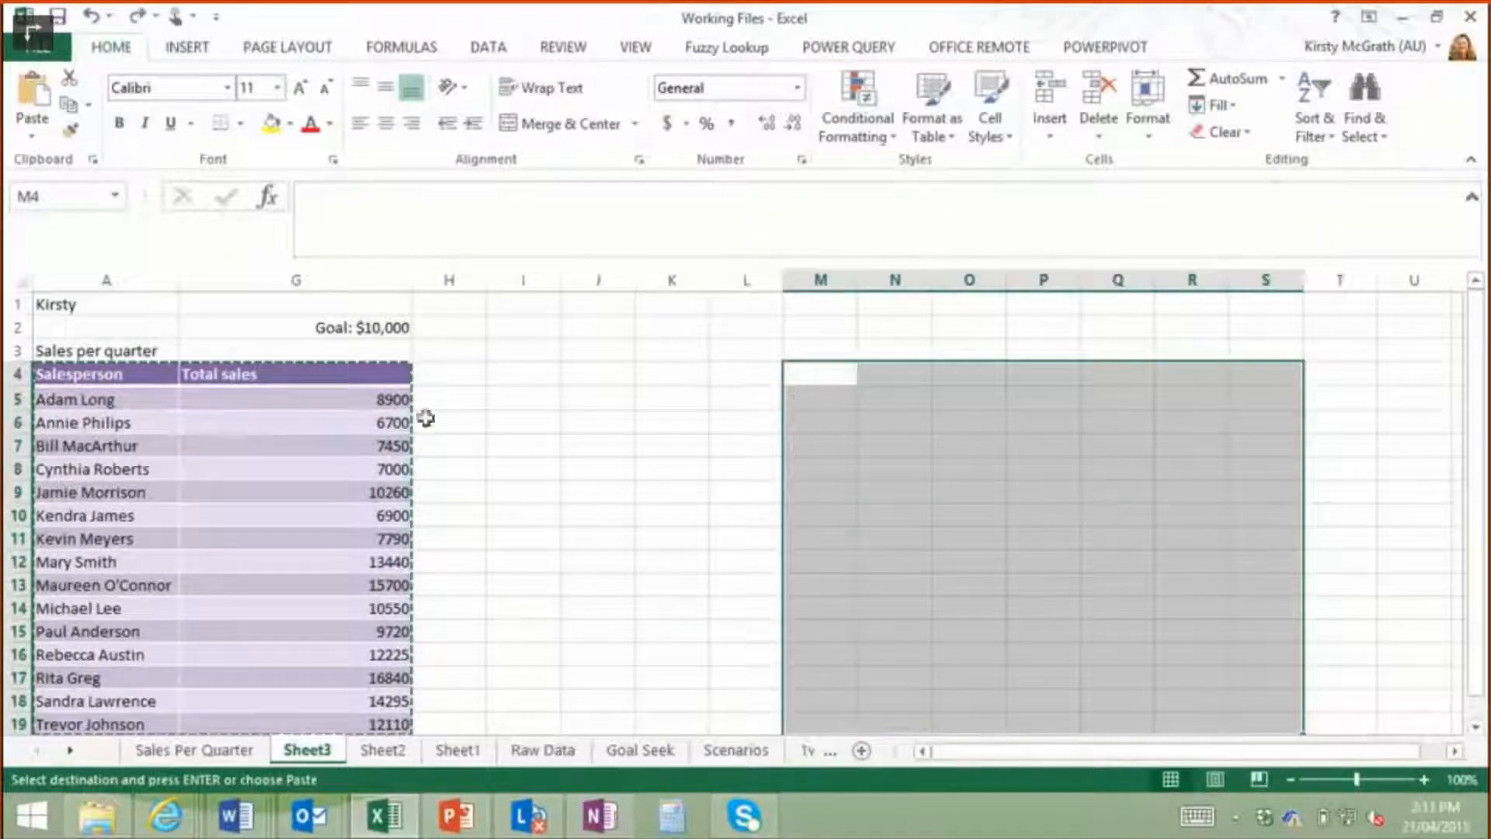
{"action": "left_click", "coordinate": [227, 418]}
{"action": "left_click_drag", "start_coordinate": [159, 372], "coordinate": [163, 372]}
{"action": "key", "text": "ctrl+shift+Down"}
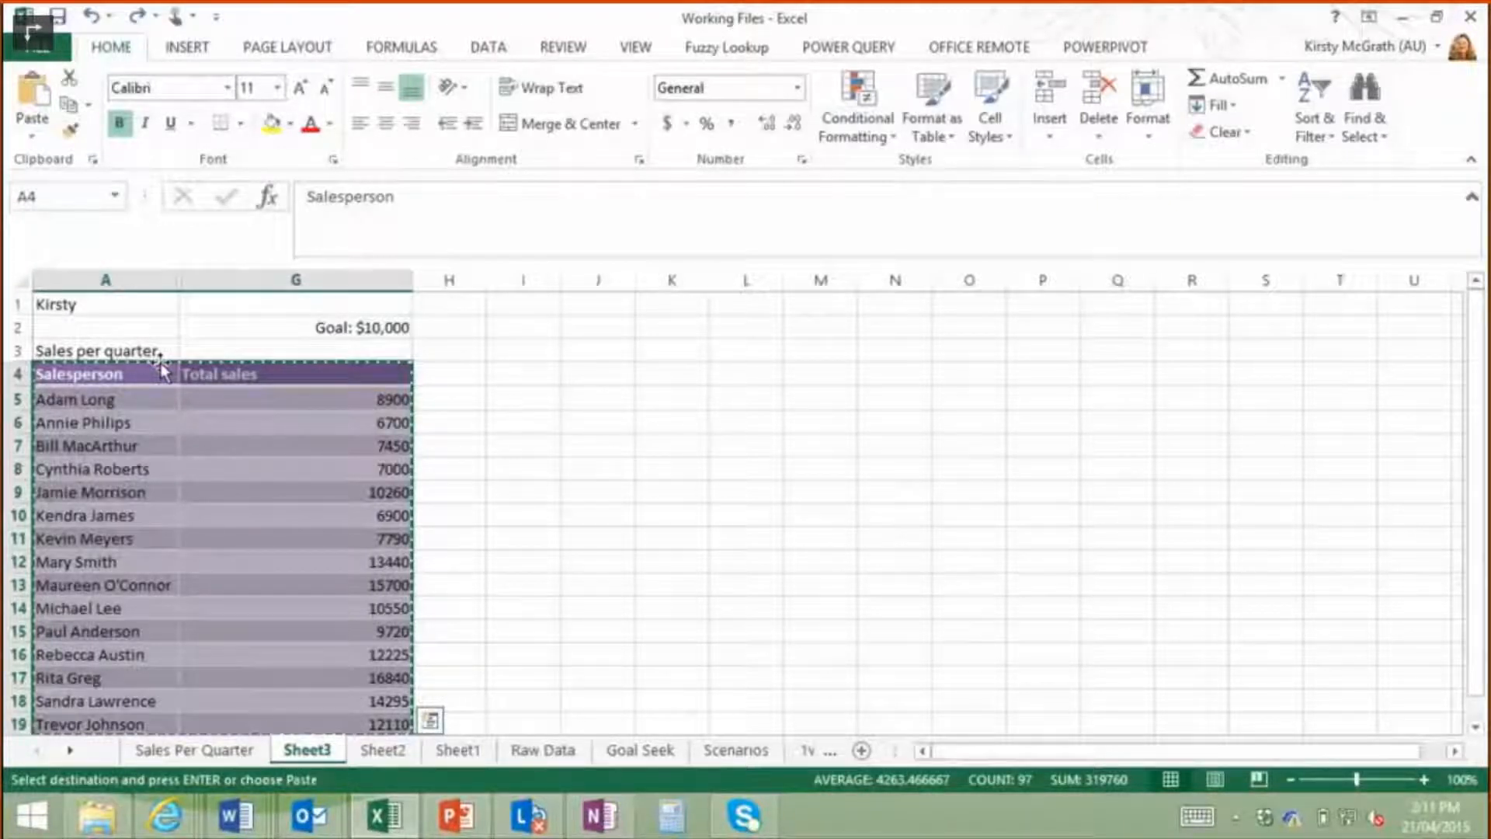
{"action": "key", "text": "alt+semicolon"}
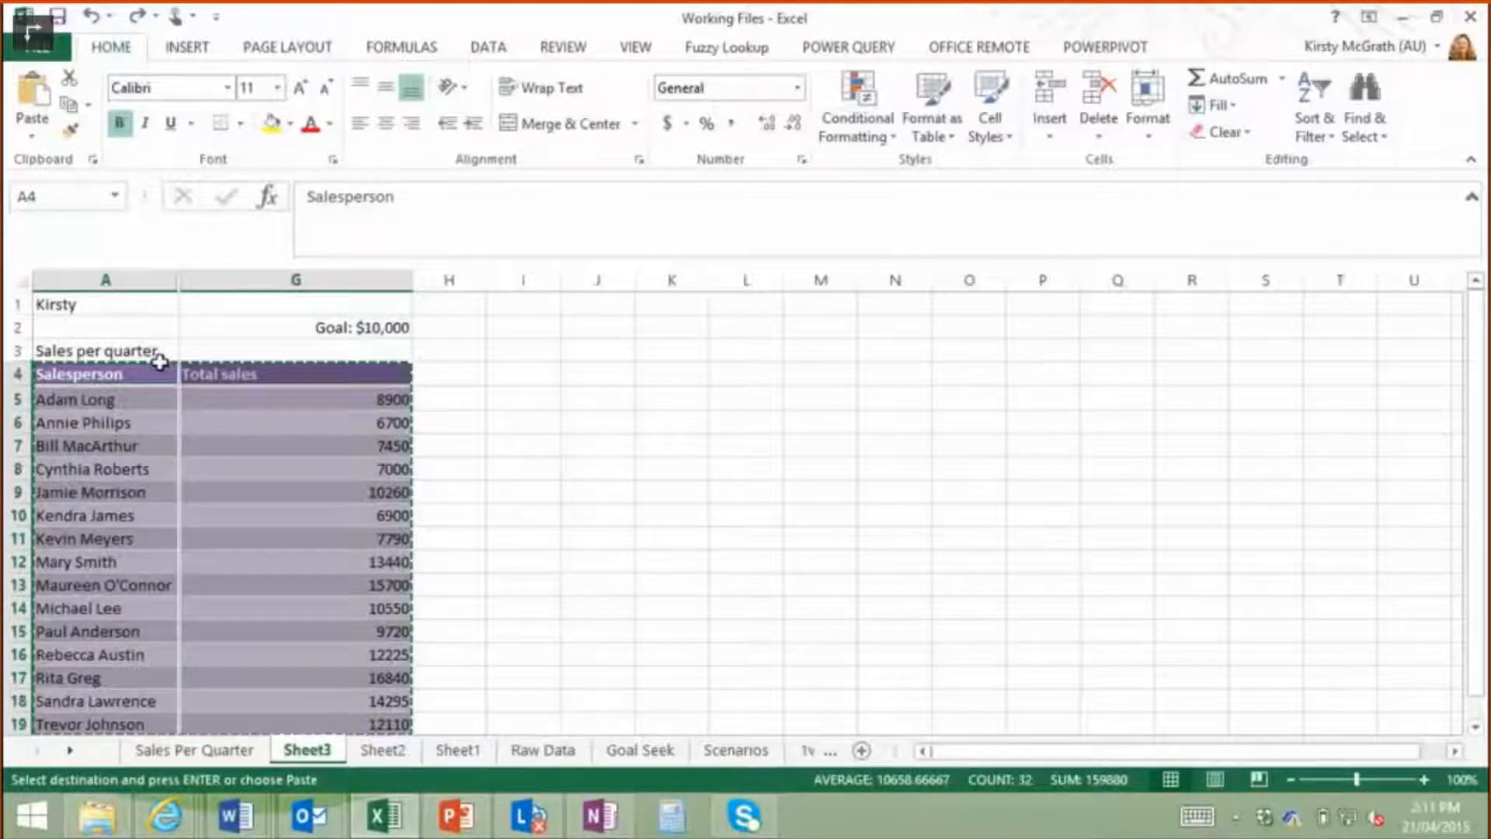
{"action": "key", "text": "ctrl+c"}
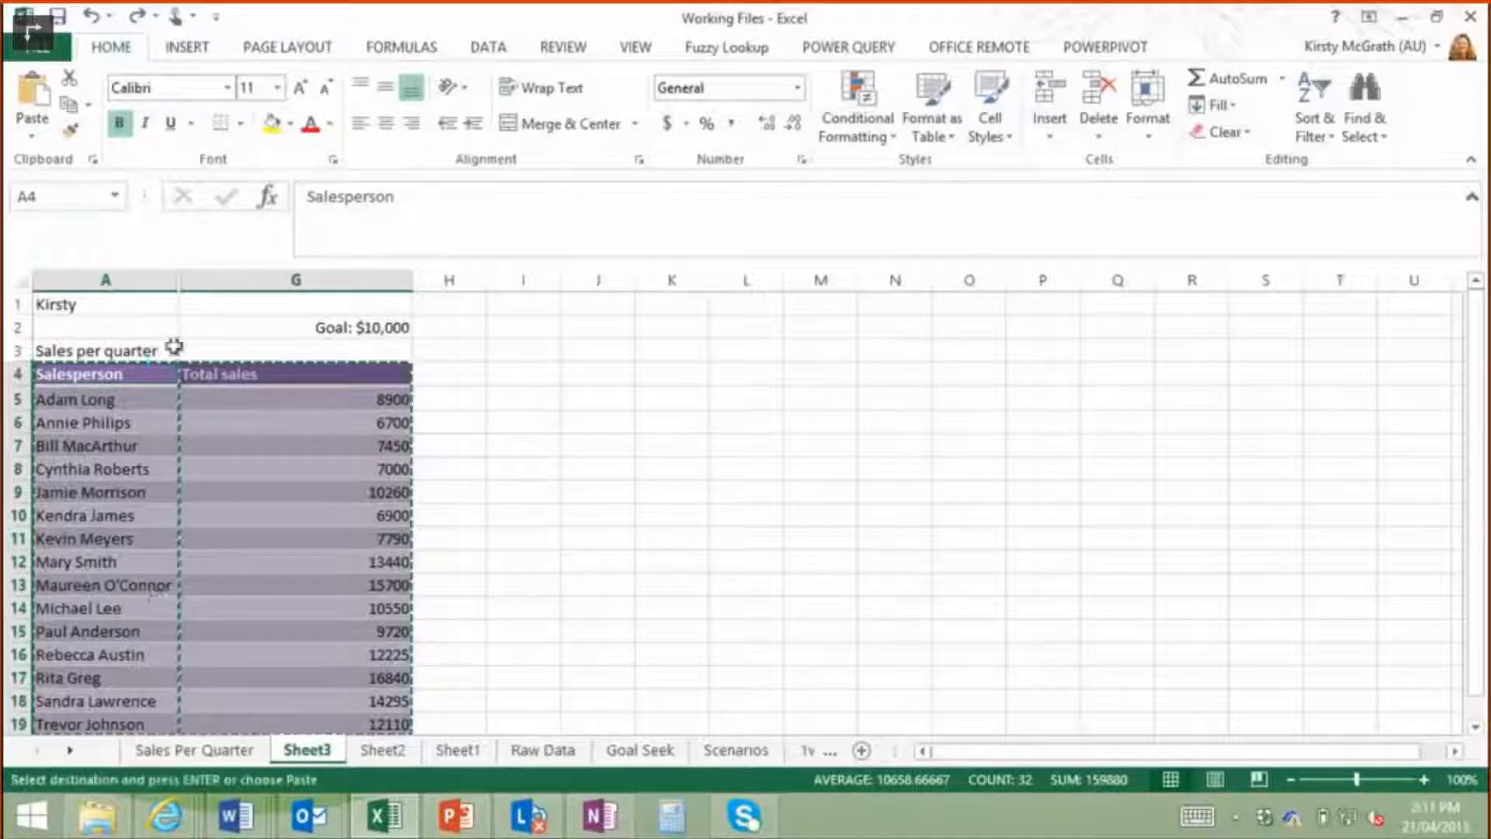
Paste the copied visible cells at J4 and keep the source column widths.
{"action": "left_click", "coordinate": [599, 378]}
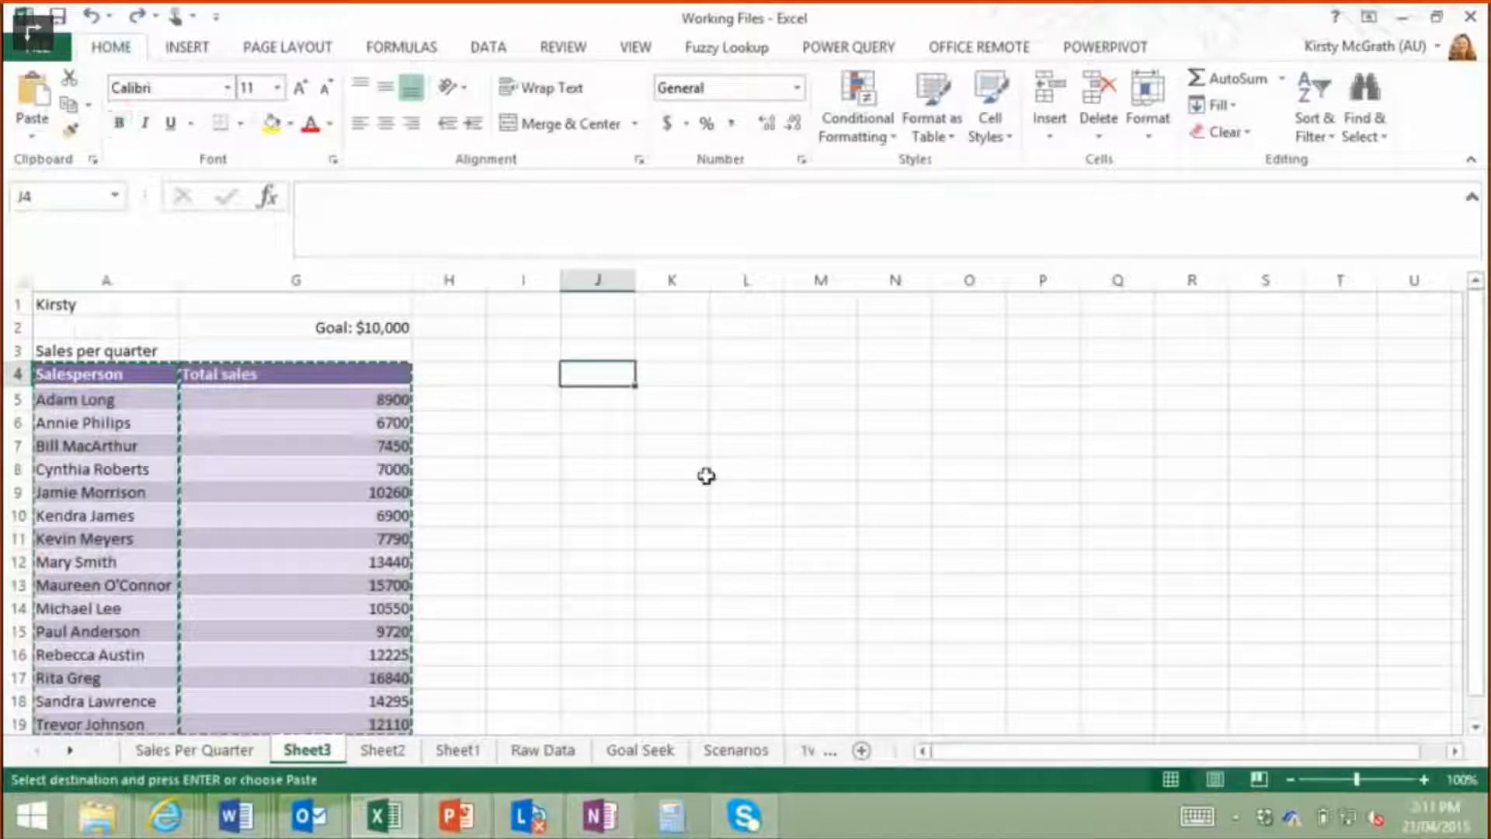
{"action": "key", "text": "ctrl+v"}
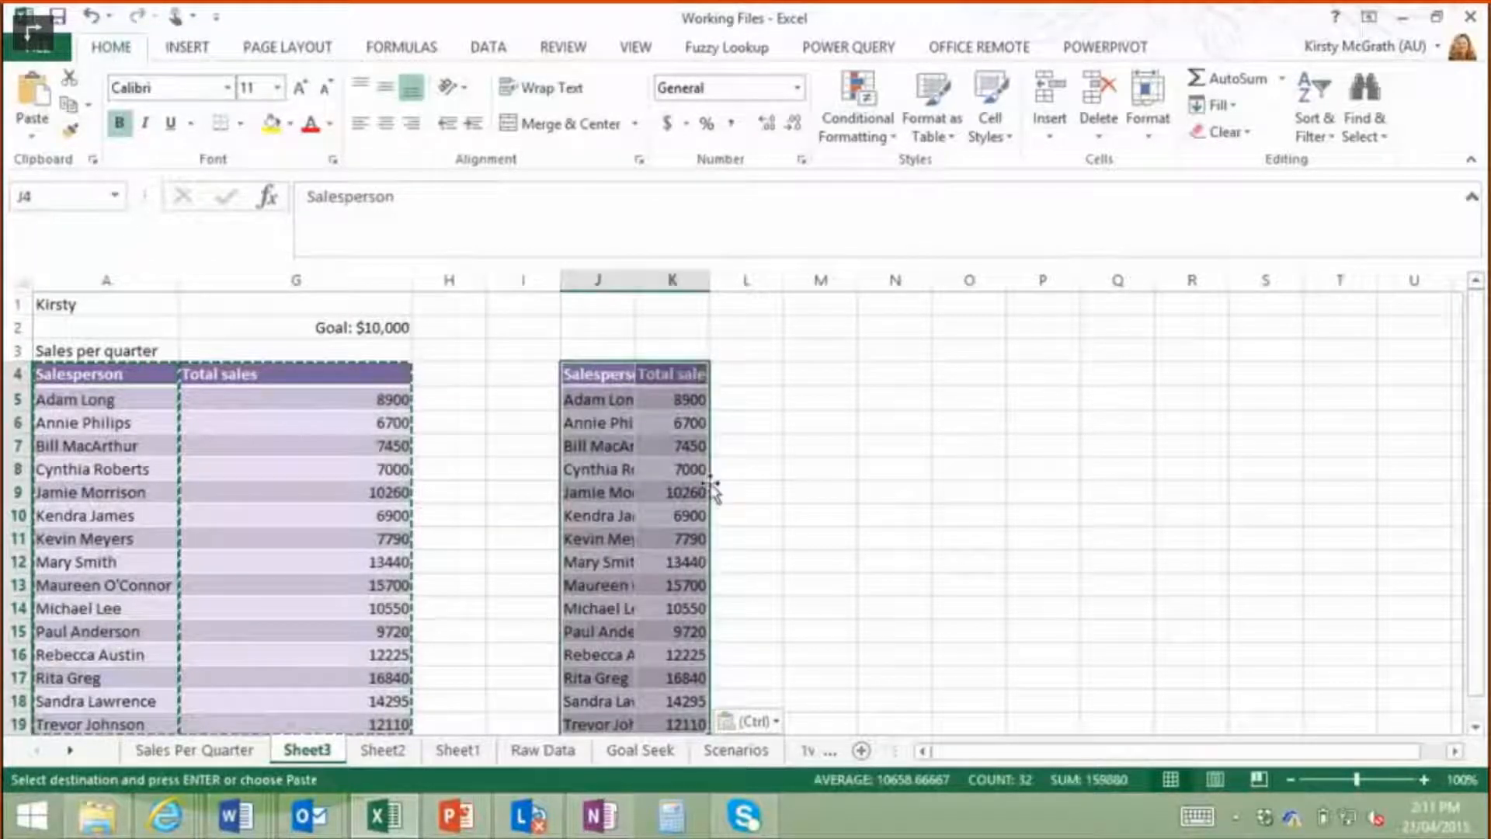
{"action": "left_click", "coordinate": [761, 722]}
{"action": "left_click", "coordinate": [780, 571]}
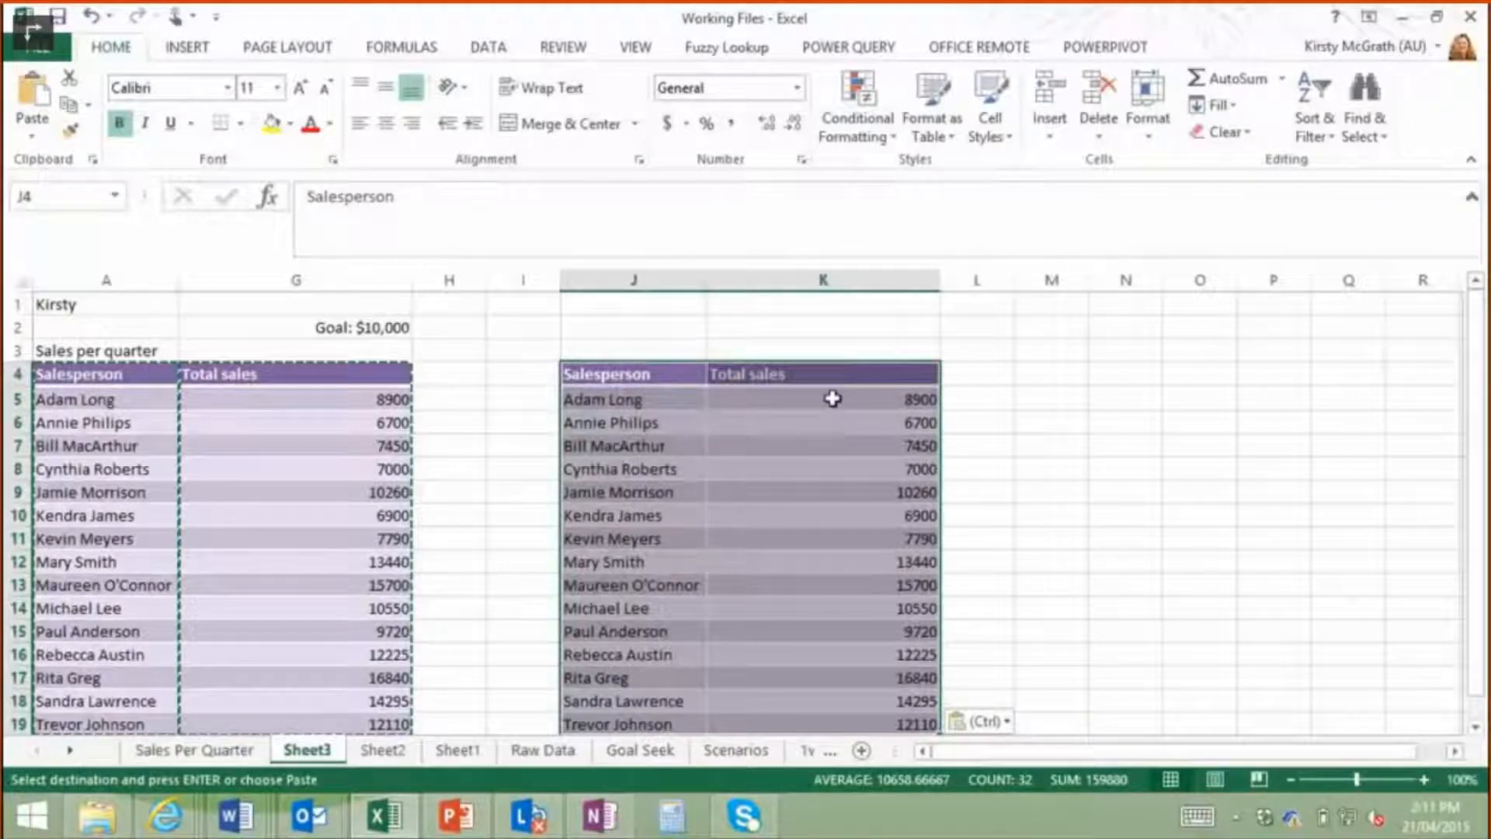
Examine the Visible cells only option in Go To Special and leave without applying it.
{"action": "left_click", "coordinate": [1382, 133]}
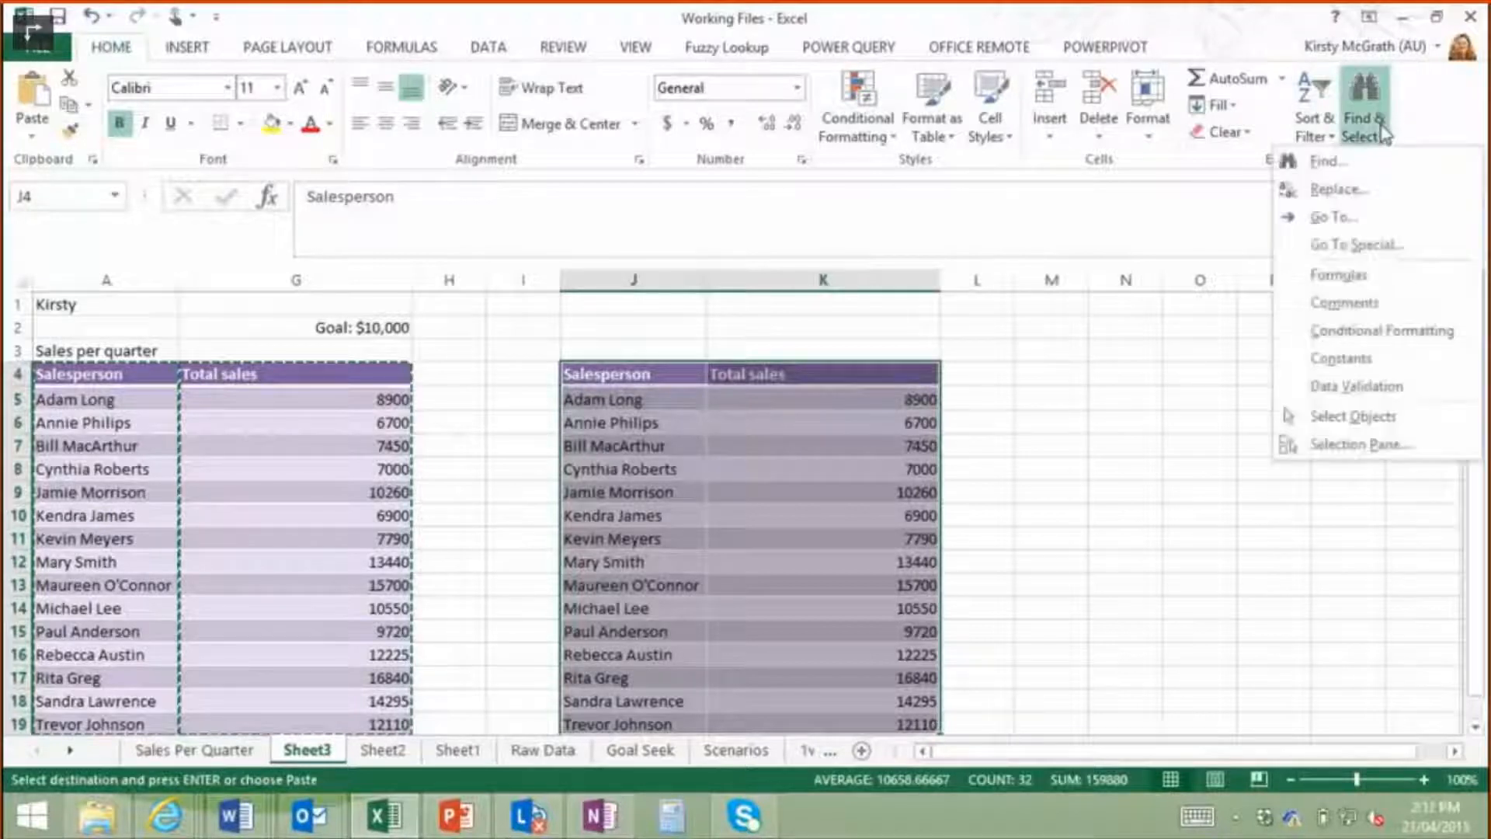
{"action": "left_click", "coordinate": [1361, 245]}
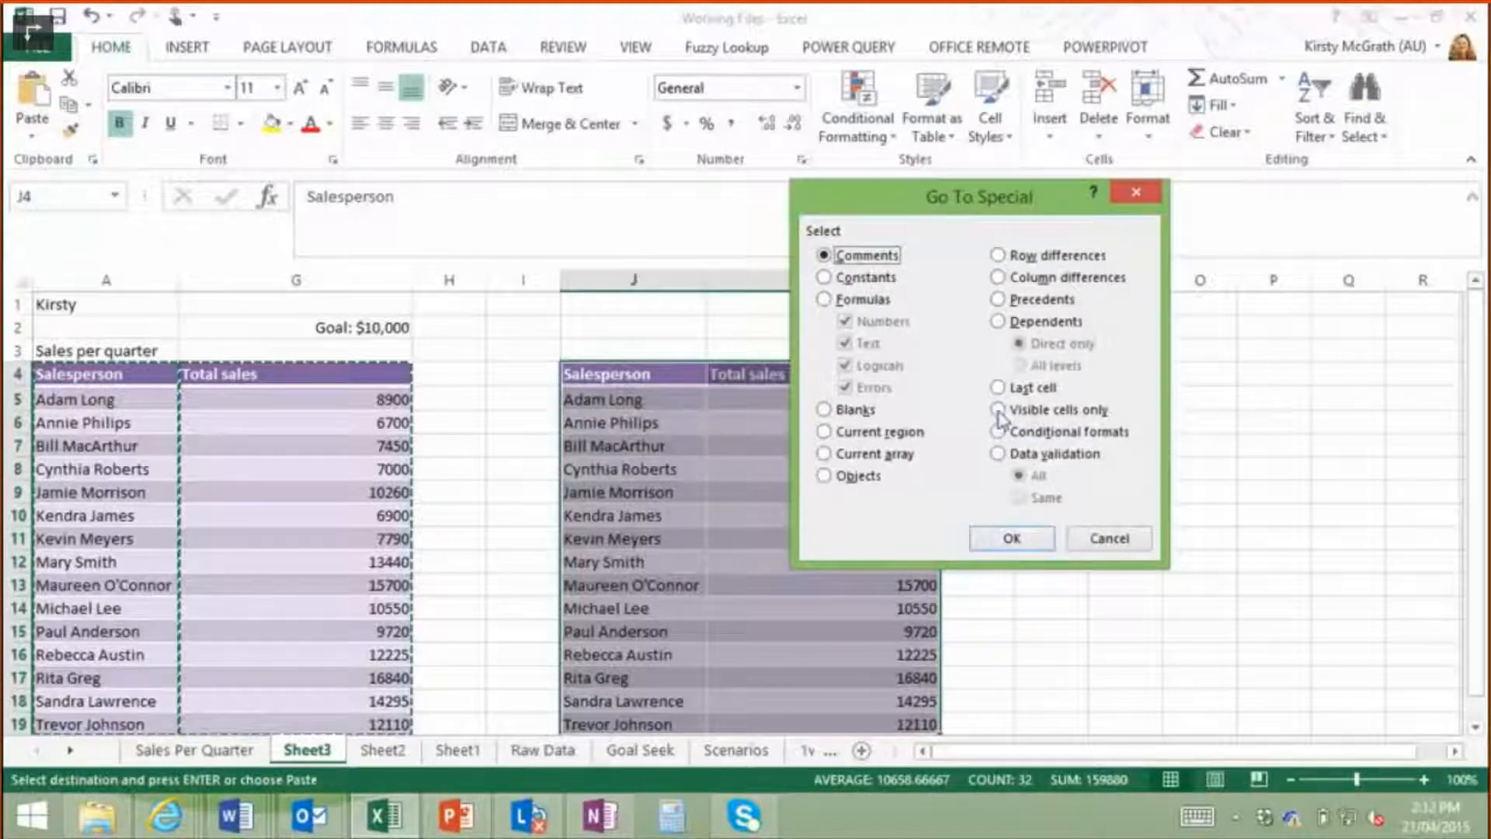
{"action": "left_click", "coordinate": [1109, 537]}
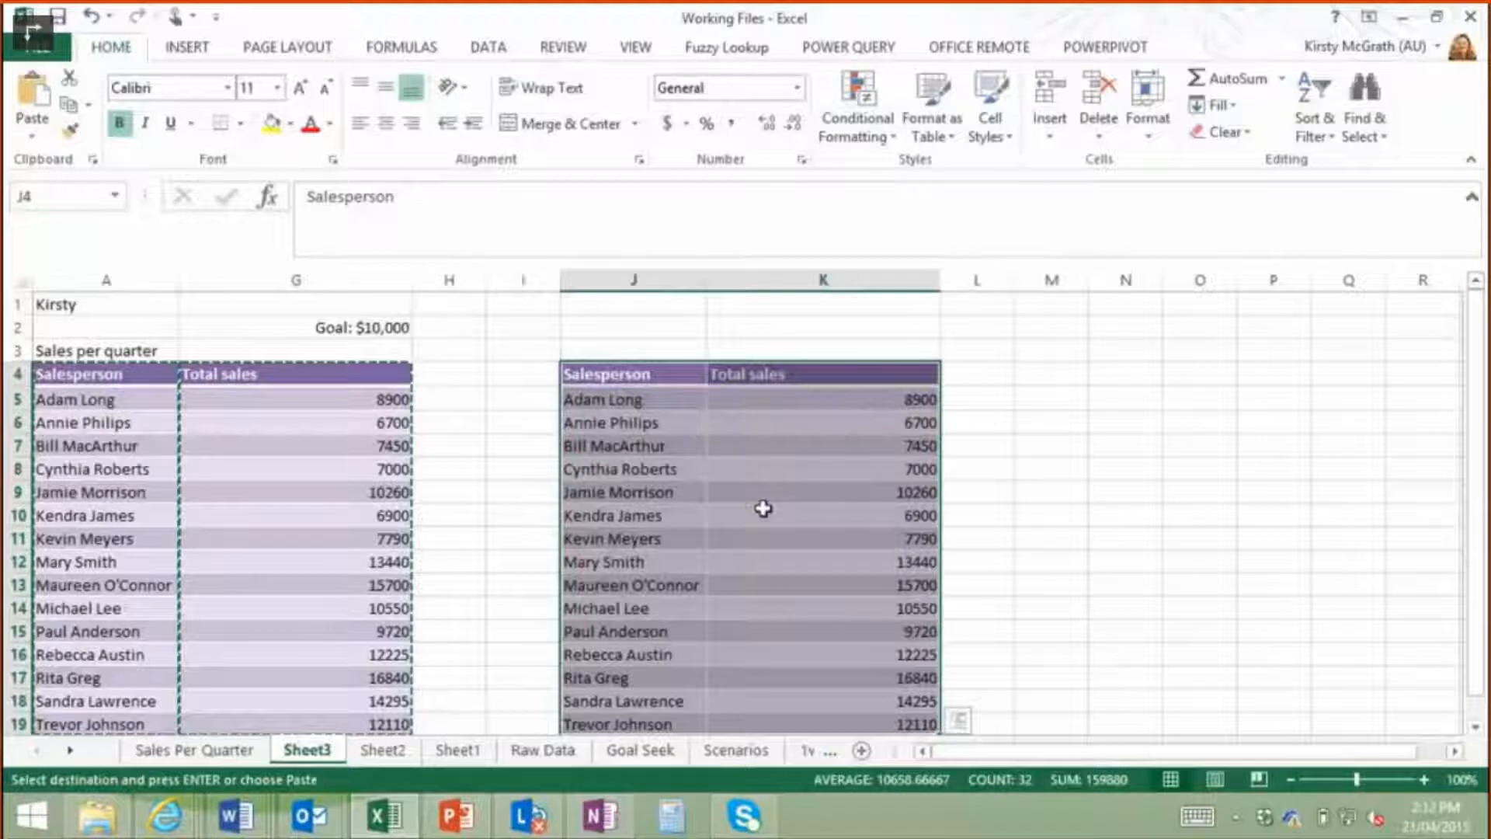
Show the Office Clipboard and collect the salesperson cells J6, J9, J13, J17 and J19 as separate items.
{"action": "left_click", "coordinate": [627, 401]}
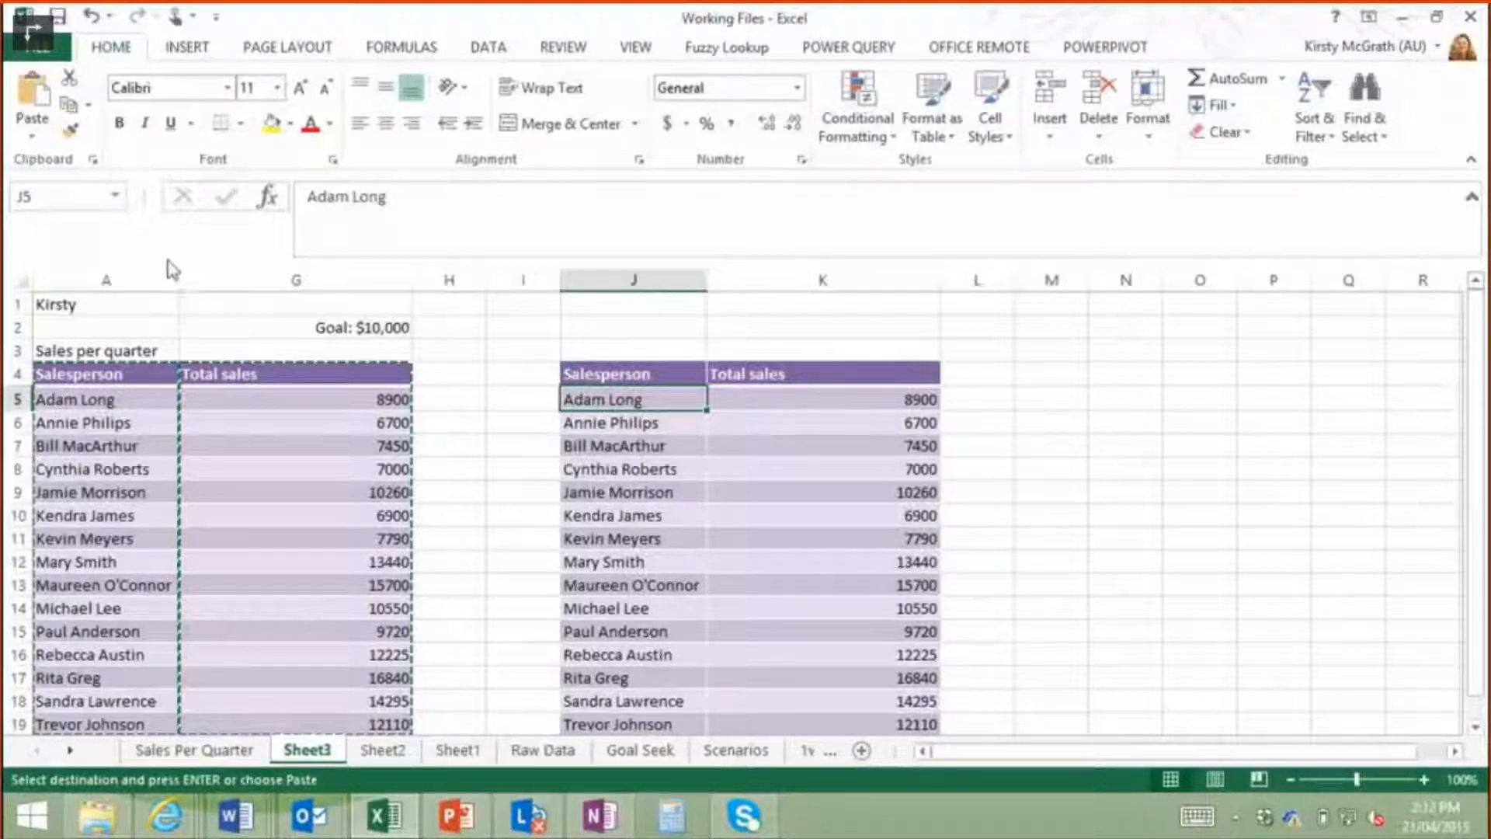
{"action": "left_click", "coordinate": [94, 160]}
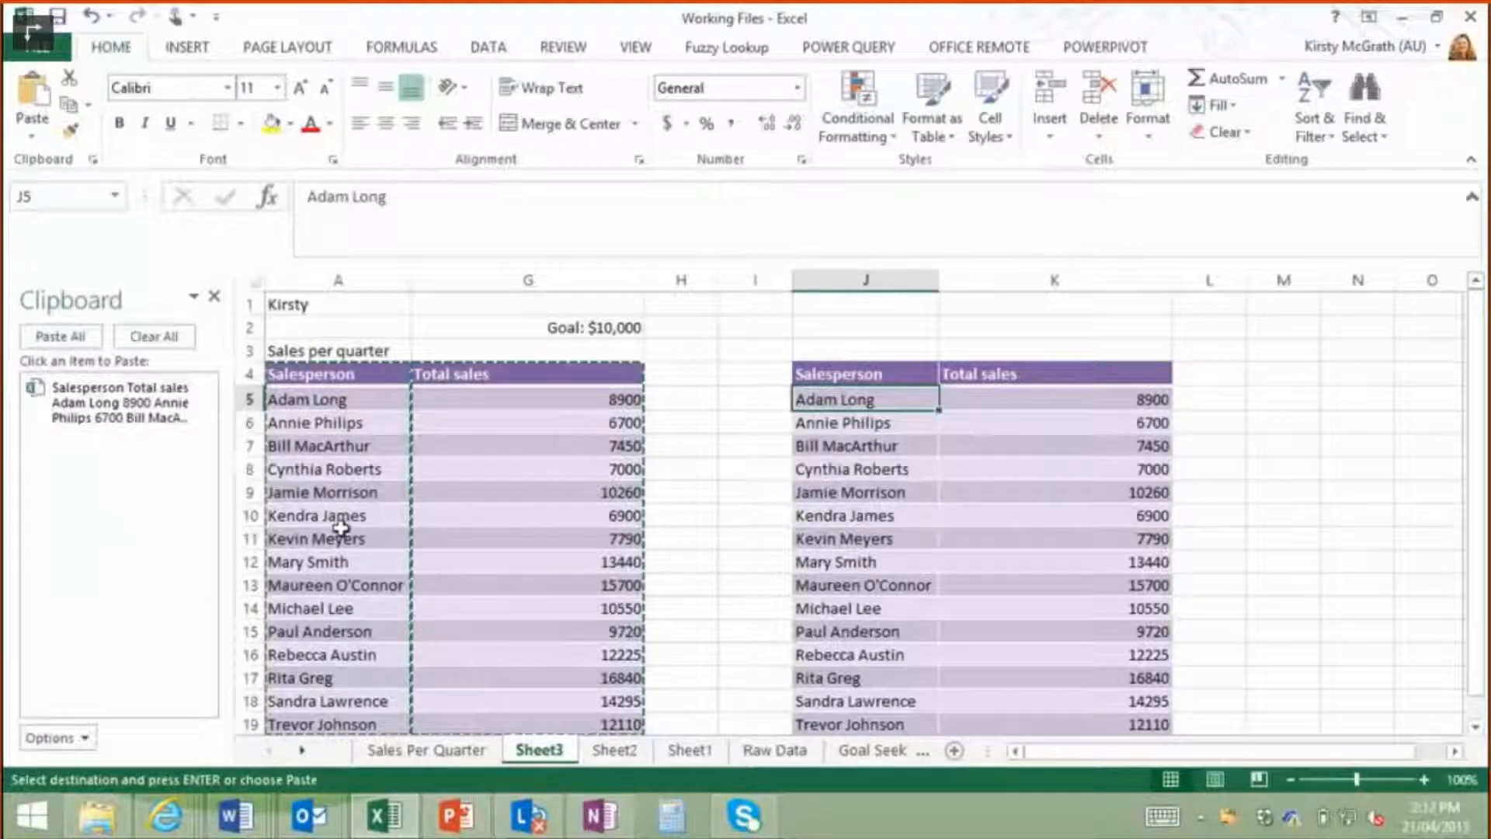
{"action": "left_click", "coordinate": [821, 424]}
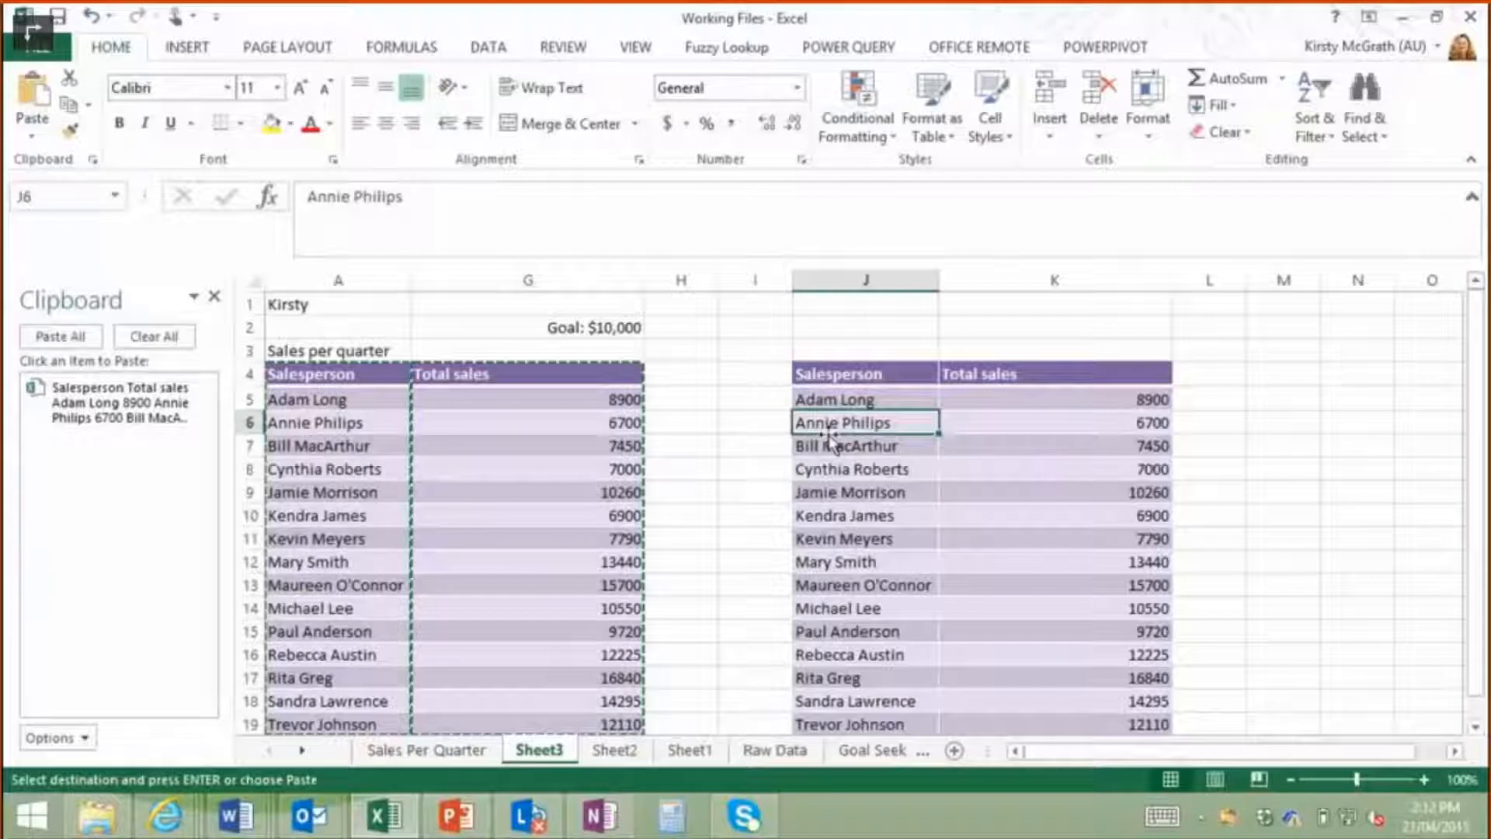
{"action": "key", "text": "ctrl+c"}
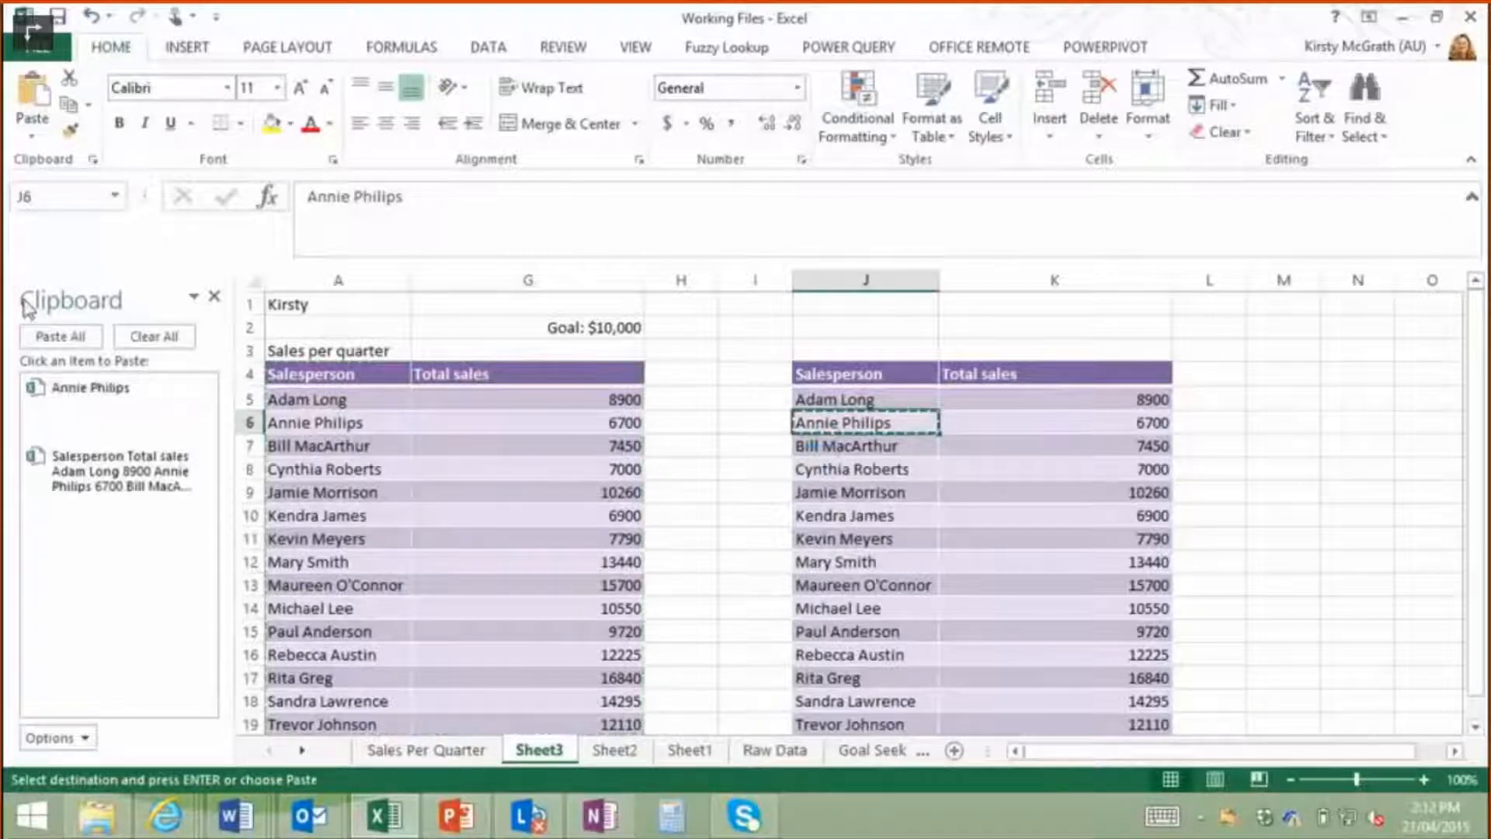
{"action": "left_click", "coordinate": [861, 495]}
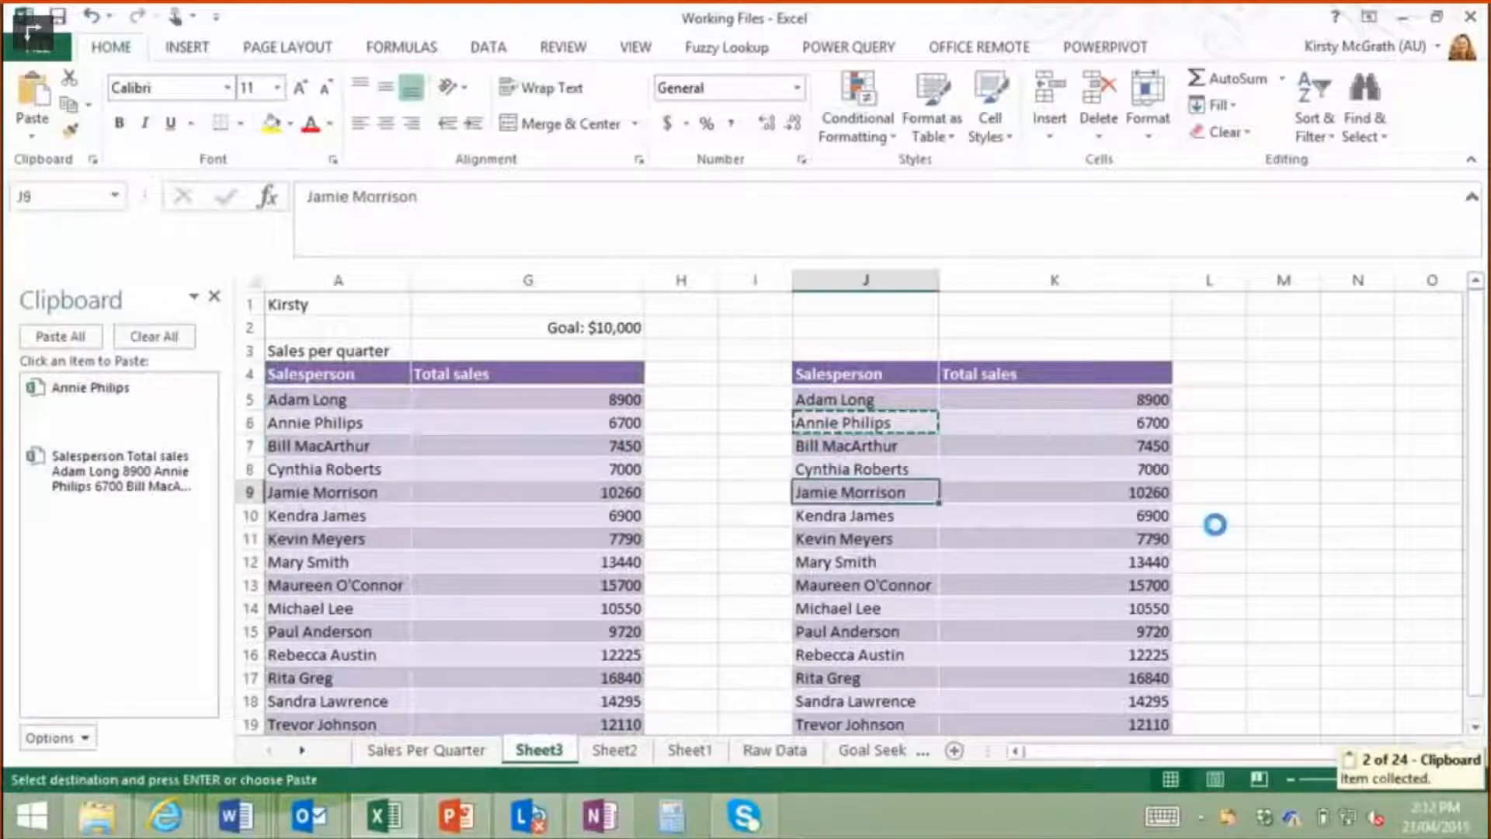
{"action": "key", "text": "ctrl+c"}
{"action": "left_click", "coordinate": [866, 586]}
{"action": "key", "text": "ctrl+c"}
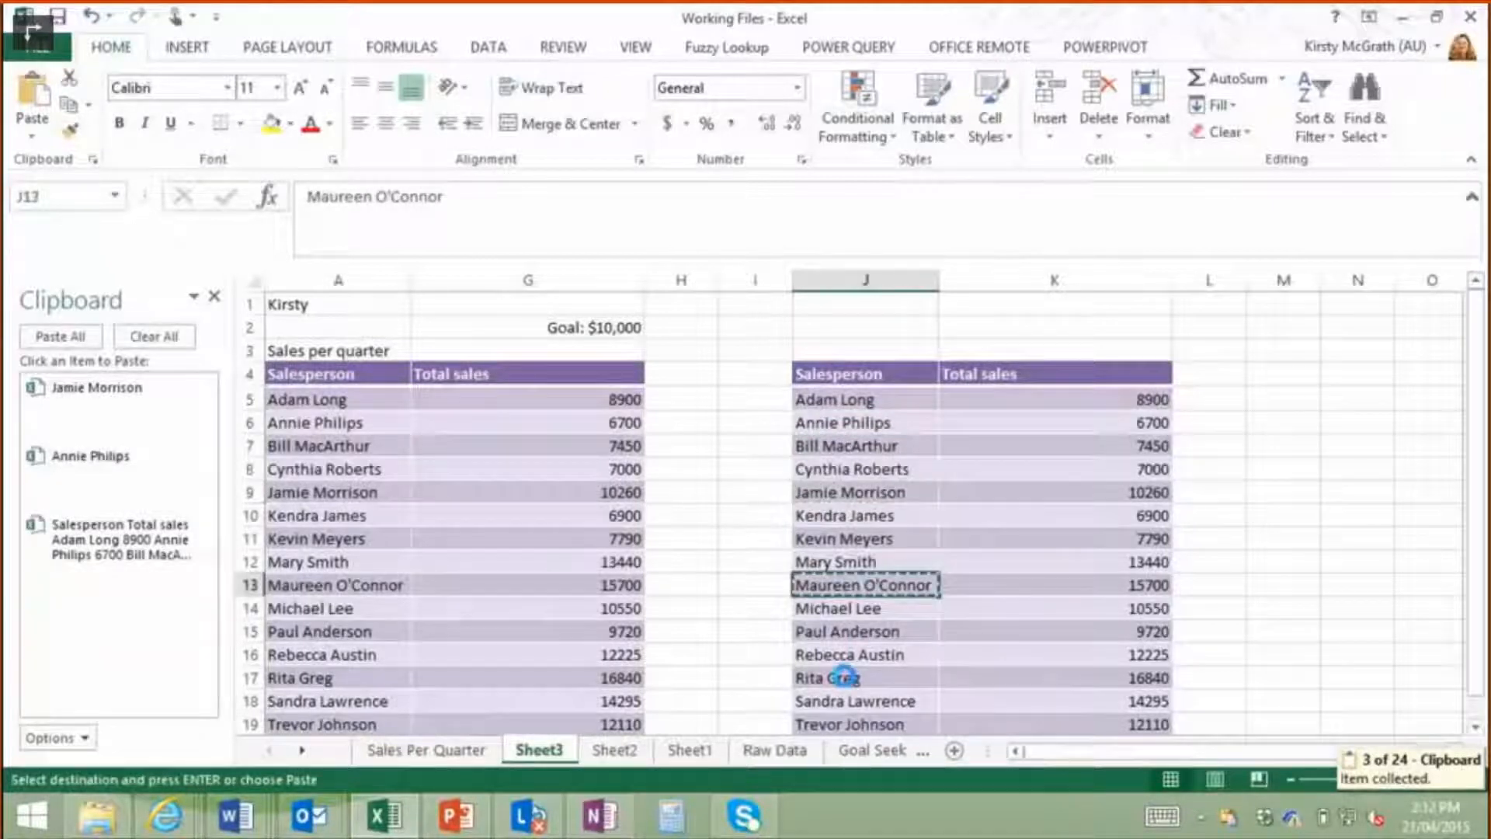
{"action": "left_click", "coordinate": [855, 674]}
{"action": "key", "text": "ctrl+c"}
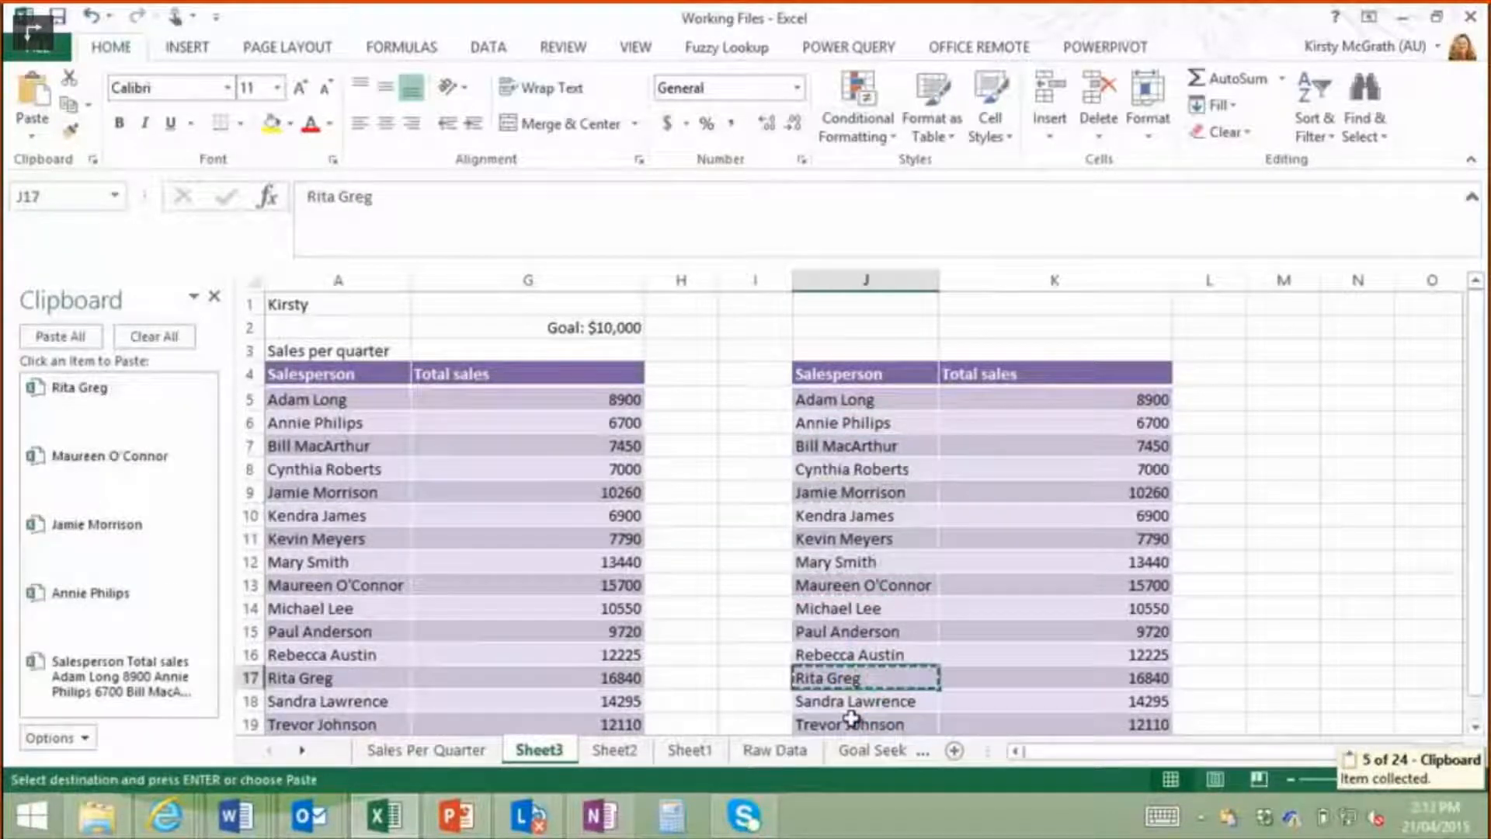
{"action": "left_click", "coordinate": [851, 719]}
{"action": "key", "text": "ctrl+c"}
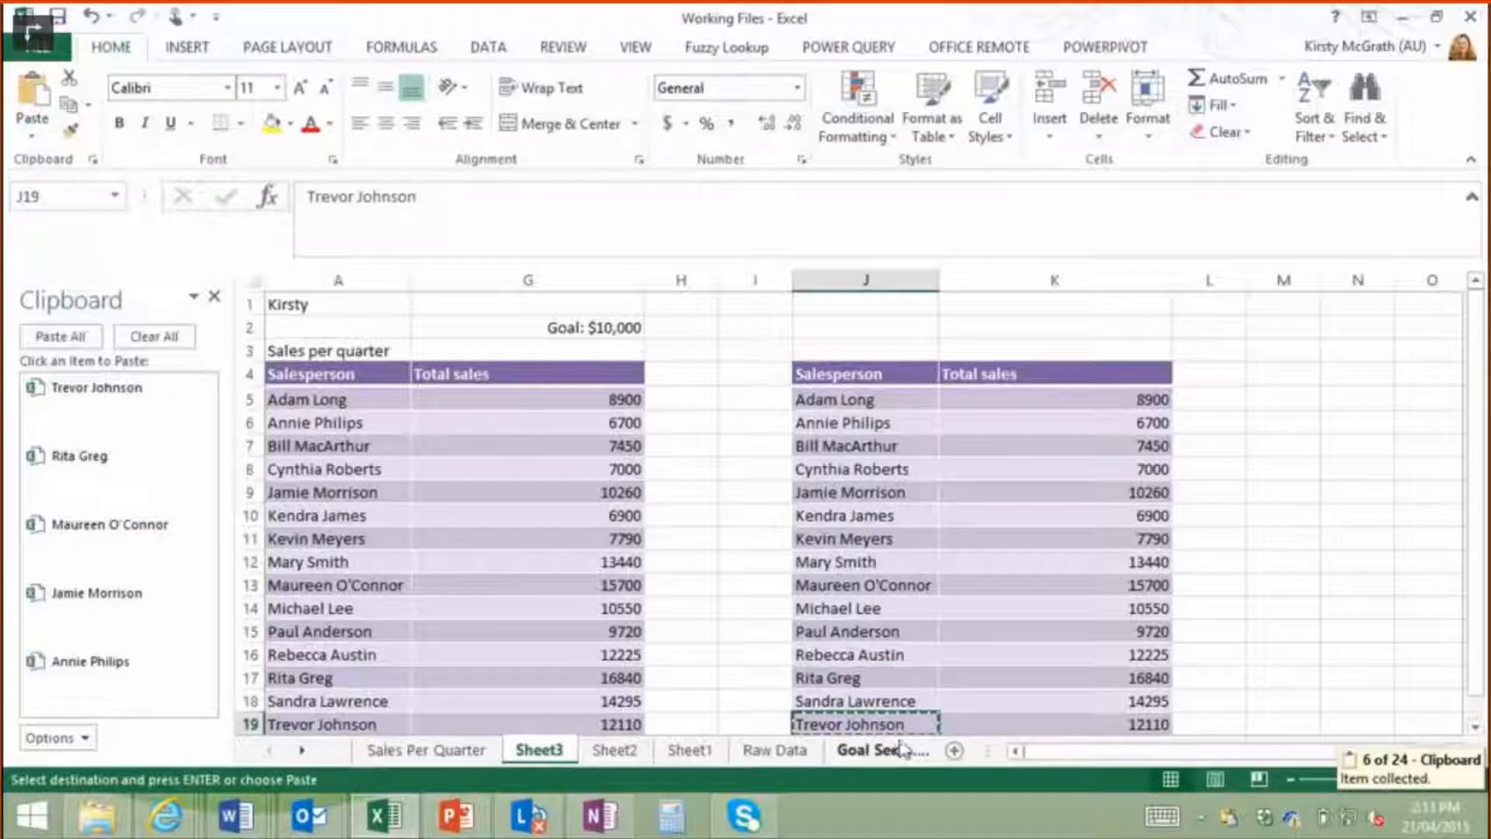
On a new worksheet, delete the sales table entry from the Office Clipboard and paste all the remaining items at A1.
{"action": "left_click", "coordinate": [955, 750]}
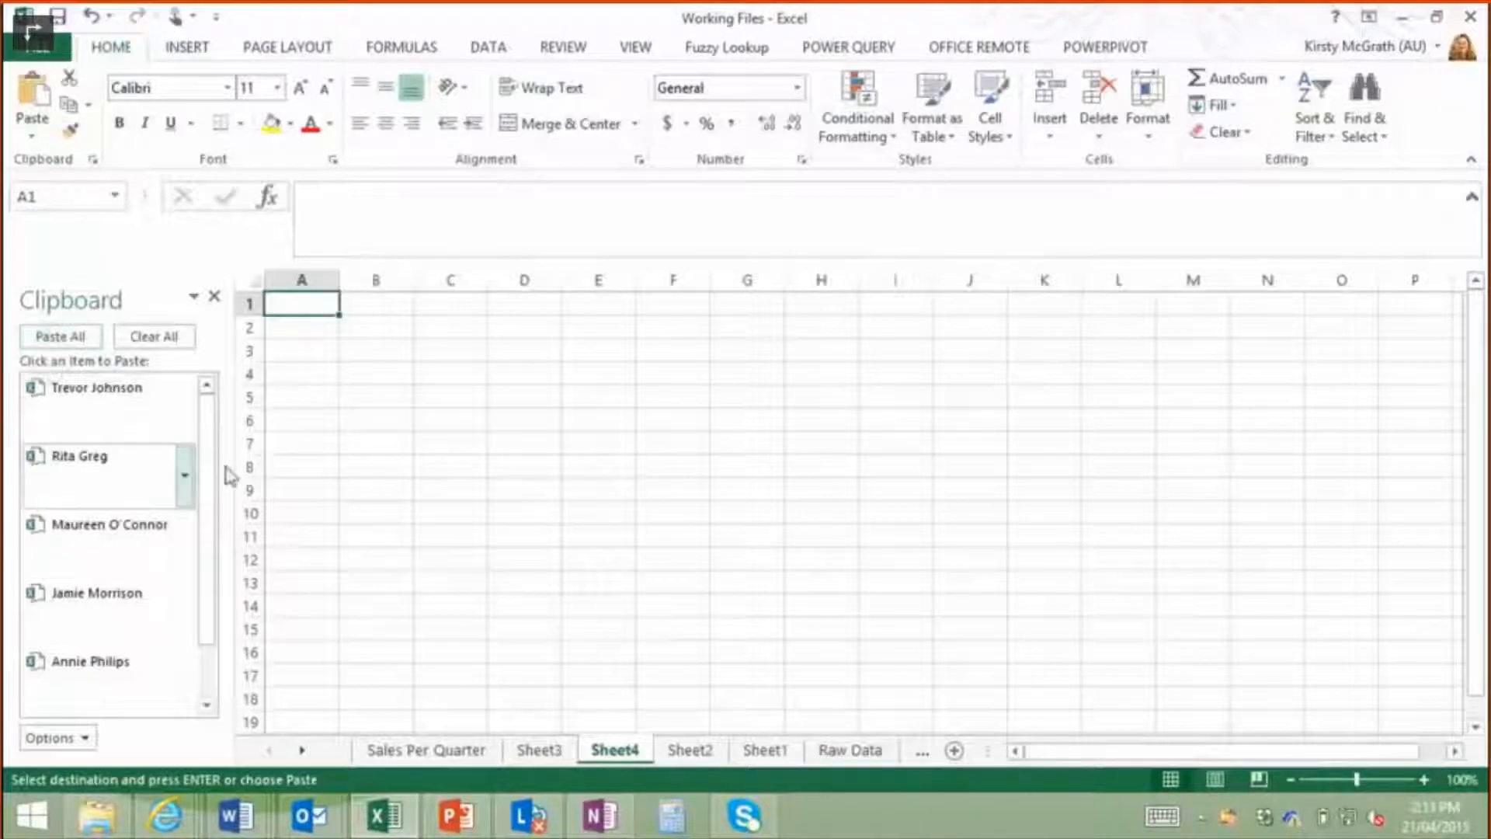
{"action": "scroll", "coordinate": [210, 621], "scroll_direction": "down", "scroll_amount": 1}
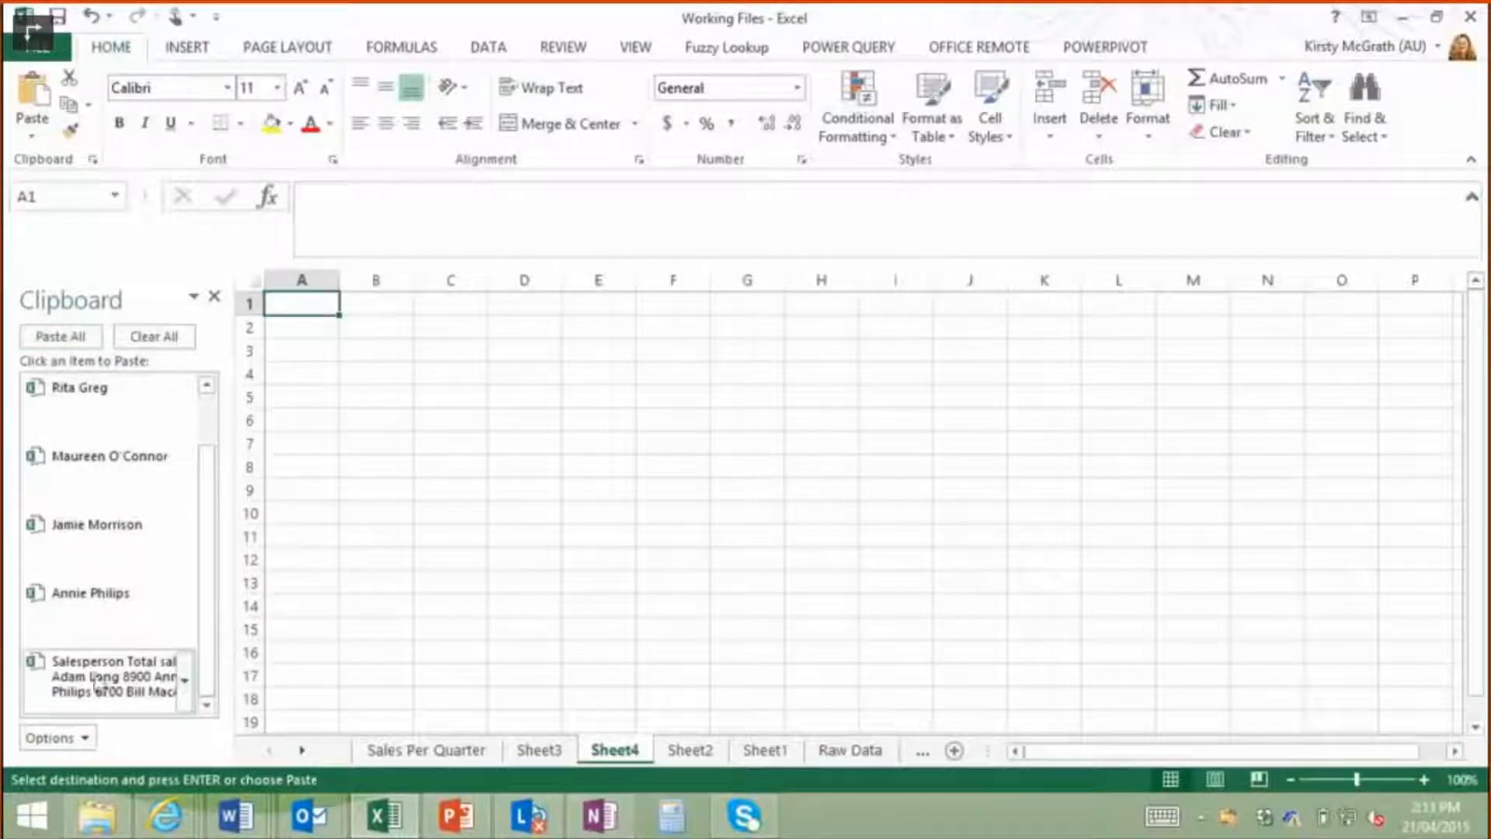
{"action": "left_click", "coordinate": [185, 680]}
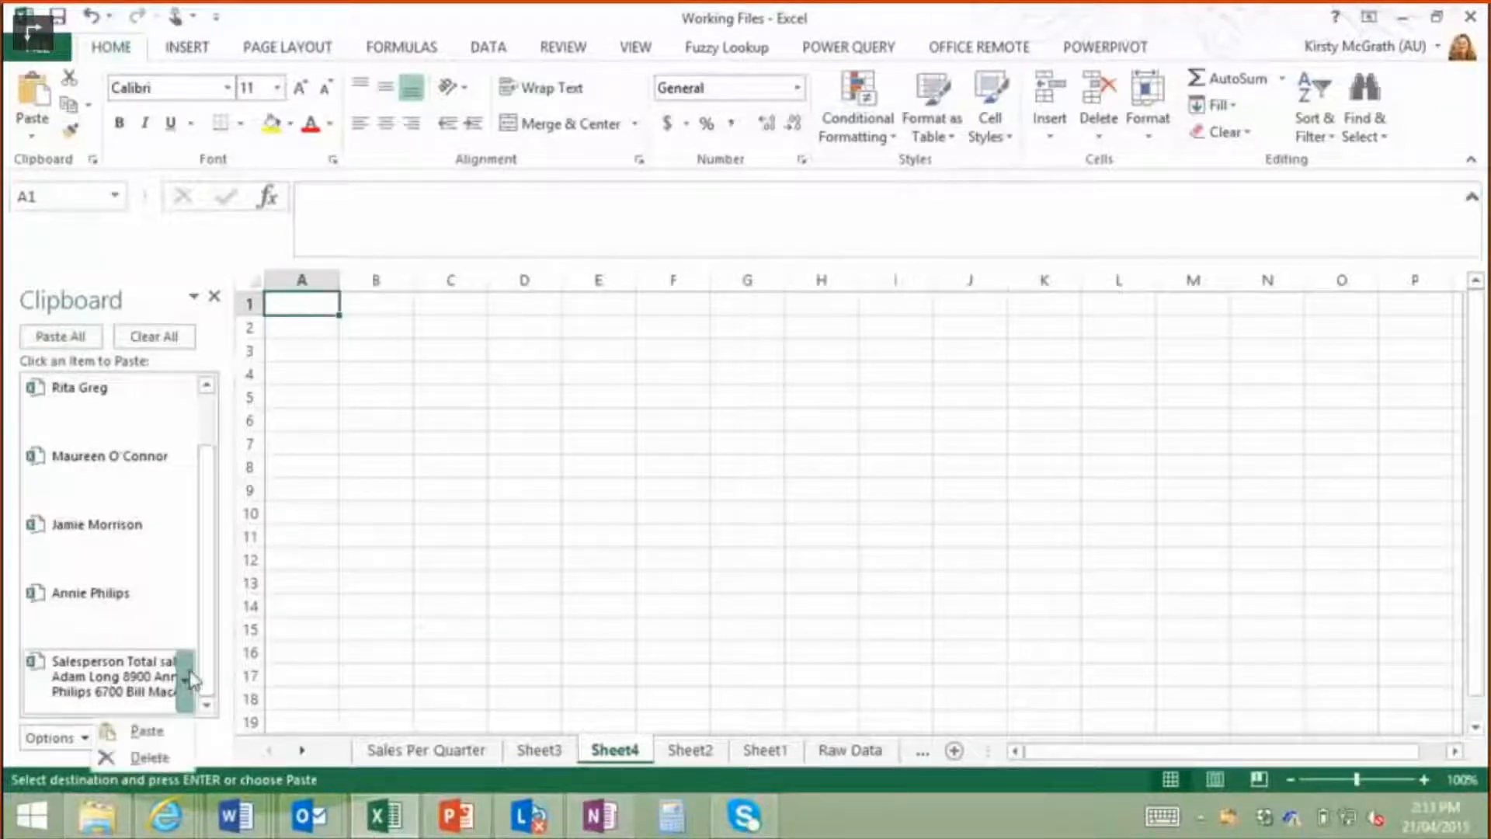
{"action": "left_click", "coordinate": [164, 759]}
{"action": "left_click", "coordinate": [60, 337]}
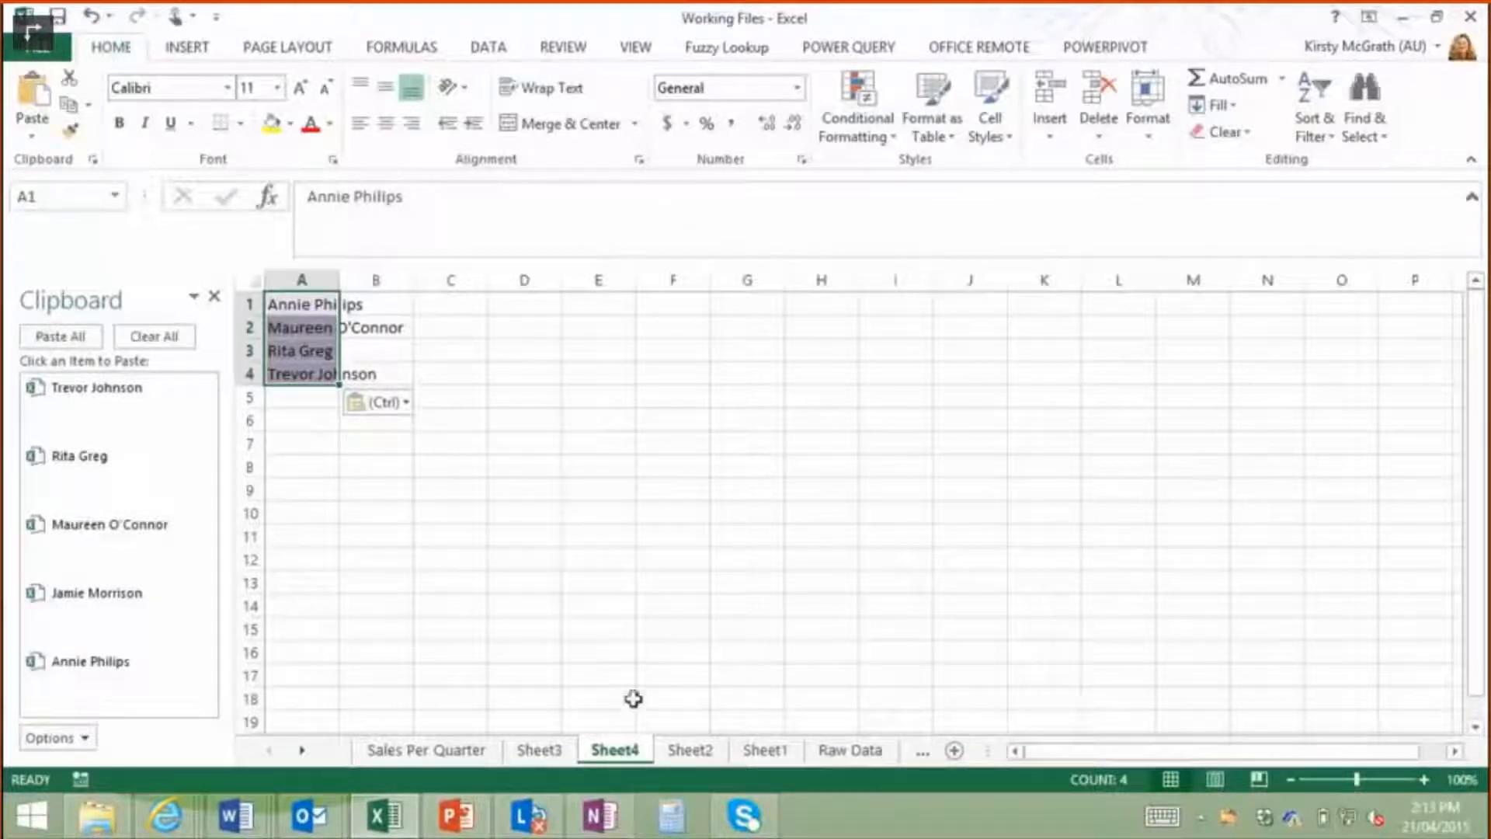
Switch to the untitled Outlook message and paste all Office Clipboard items into its body above the signature.
{"action": "left_click", "coordinate": [310, 815]}
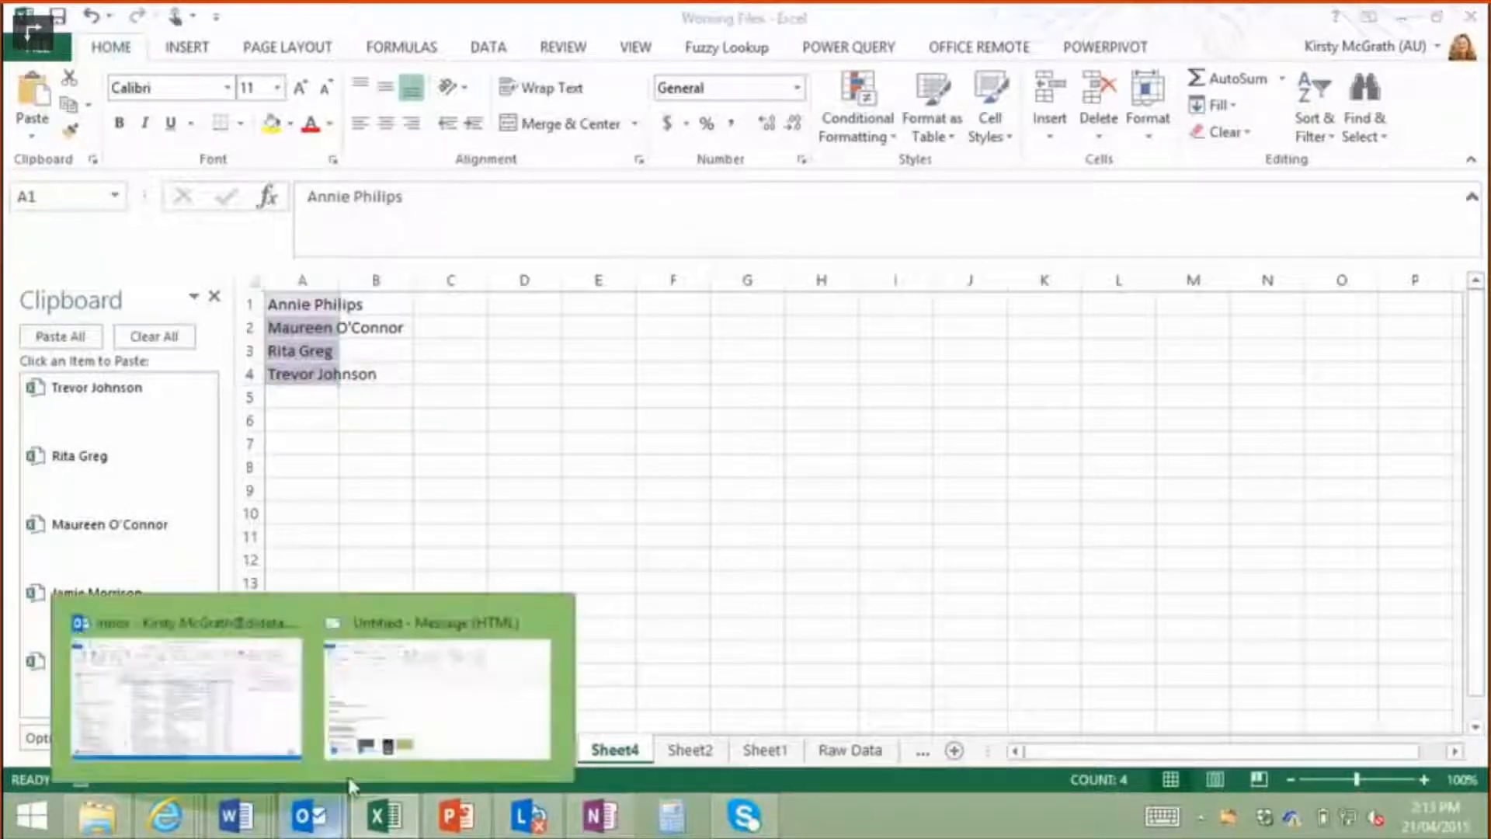
{"action": "left_click", "coordinate": [414, 664]}
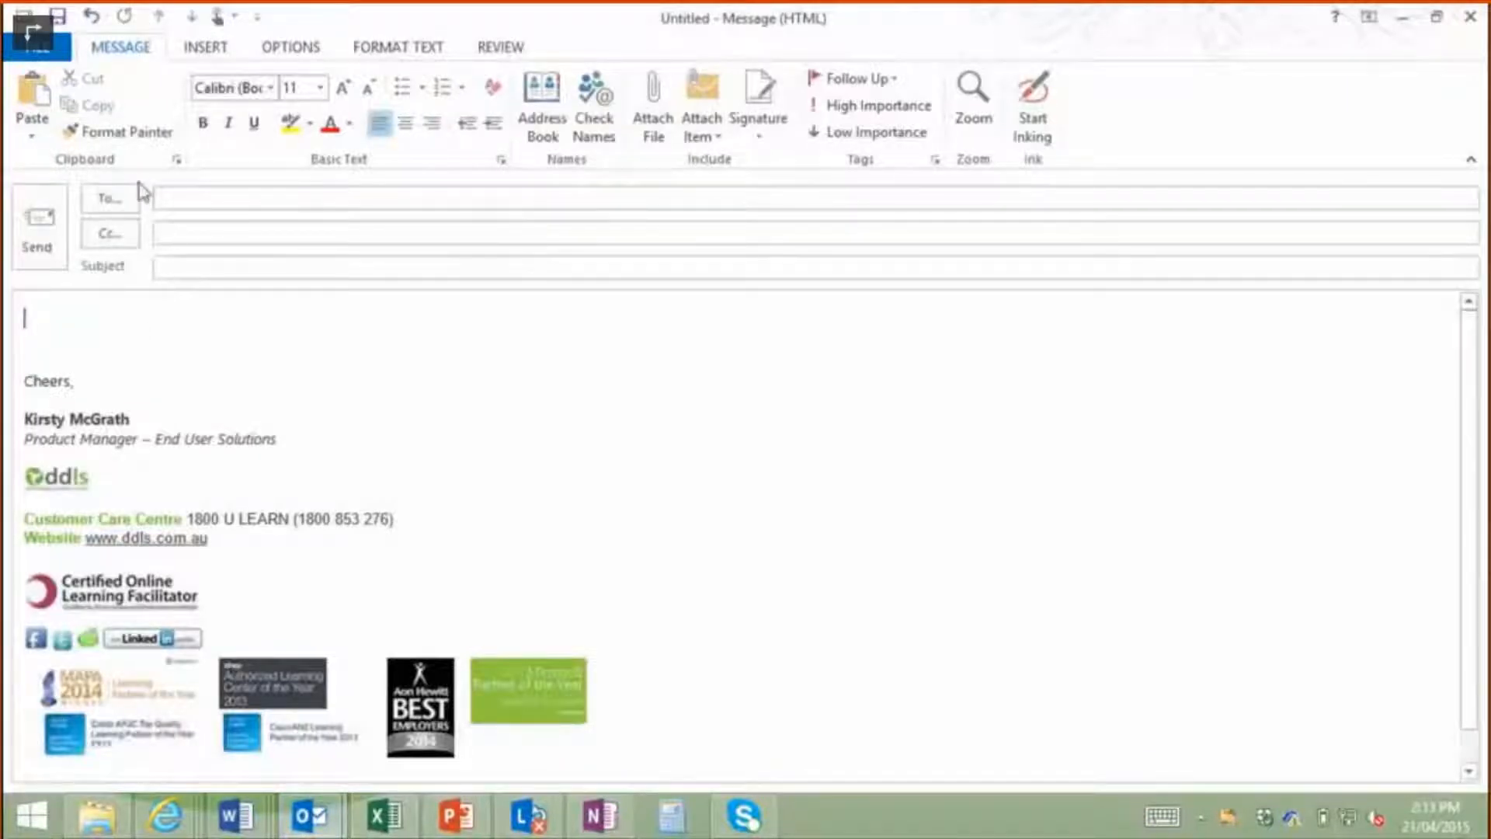
{"action": "left_click", "coordinate": [177, 160]}
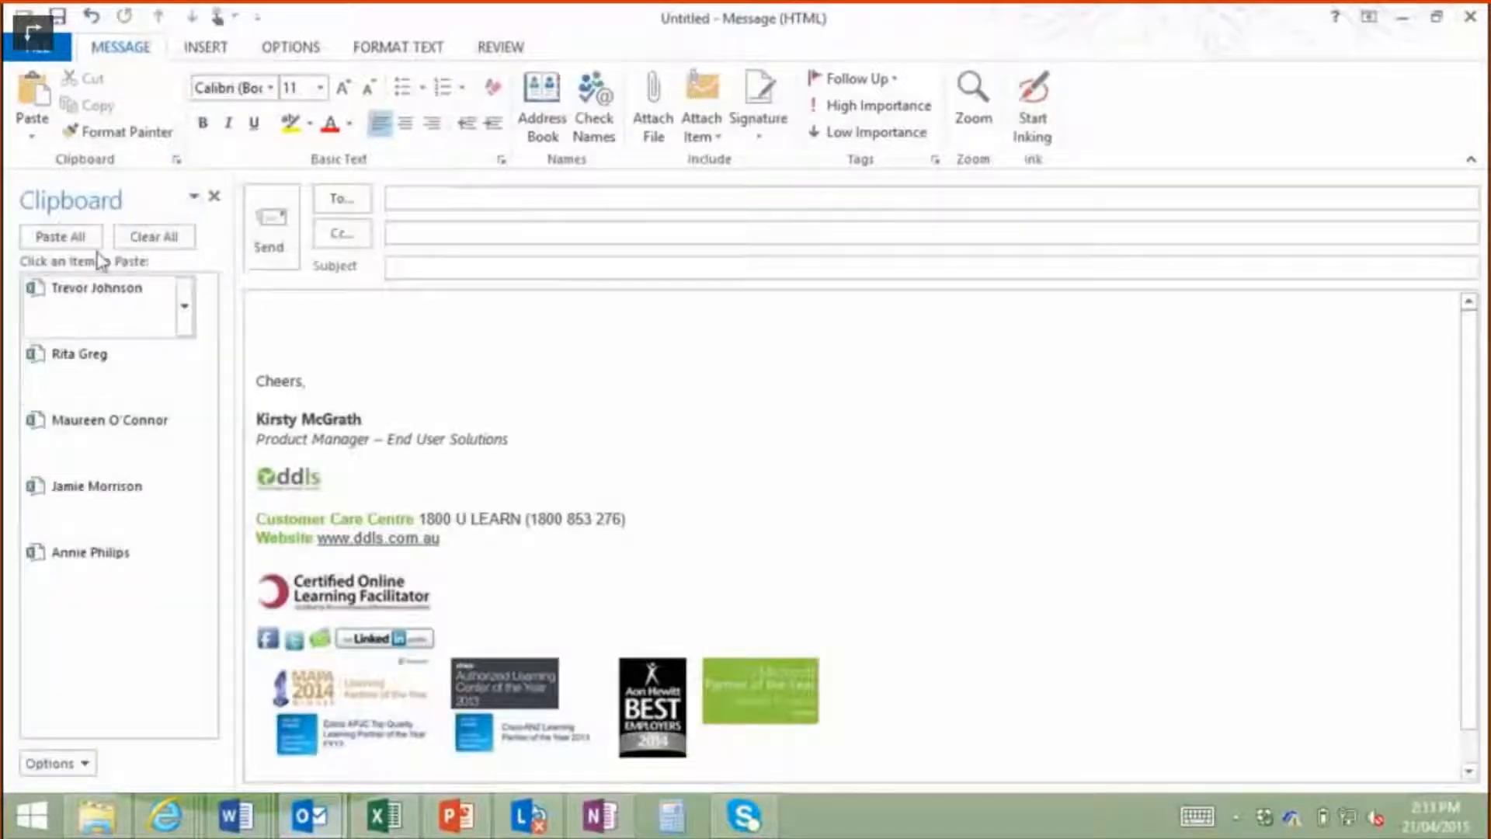
{"action": "left_click", "coordinate": [59, 237]}
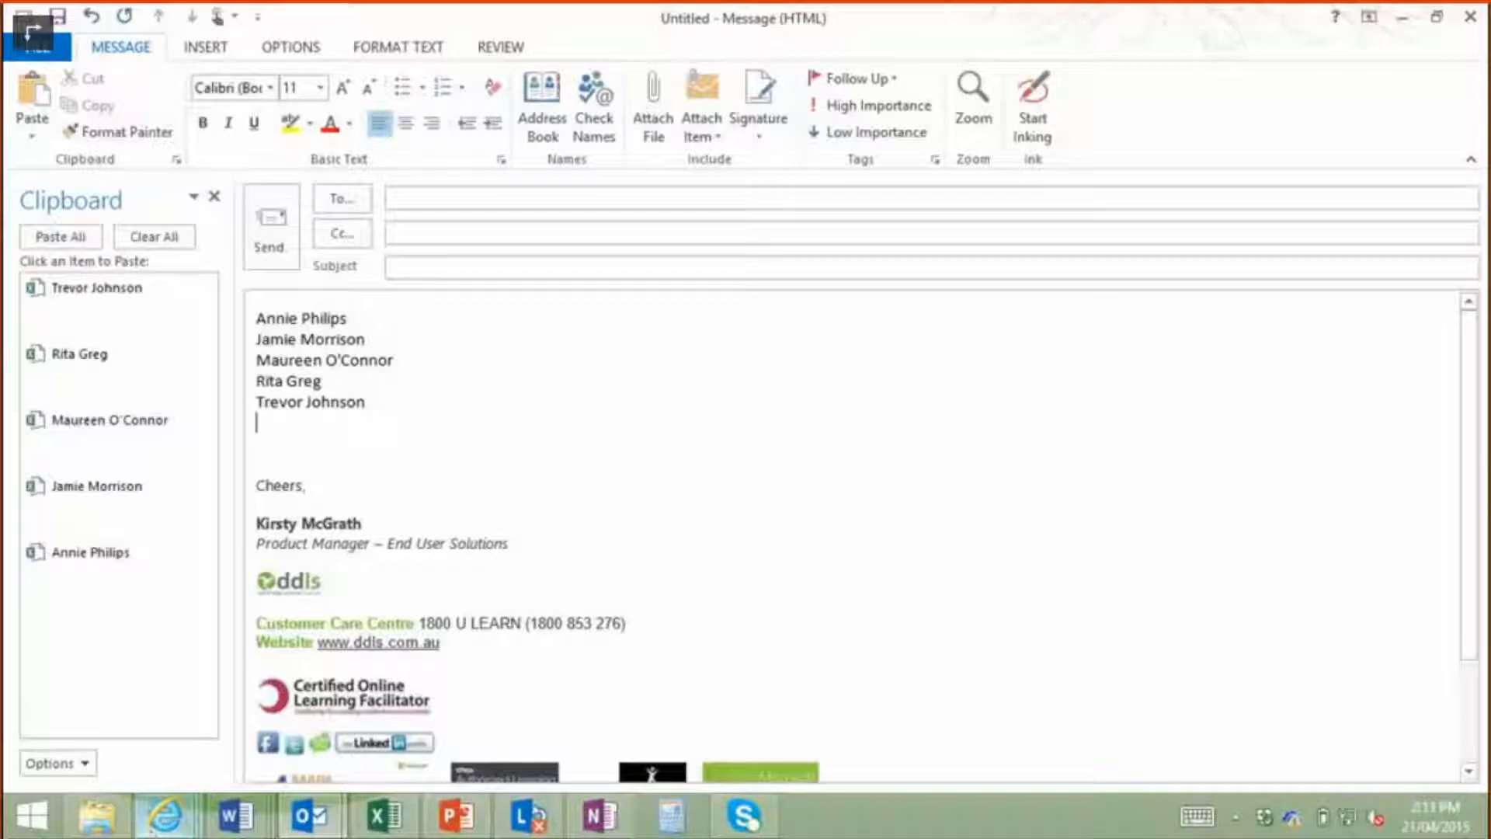
Attach the Tables no Styles document from the Training folder in File Explorer to the open Outlook message.
{"action": "left_click", "coordinate": [97, 826]}
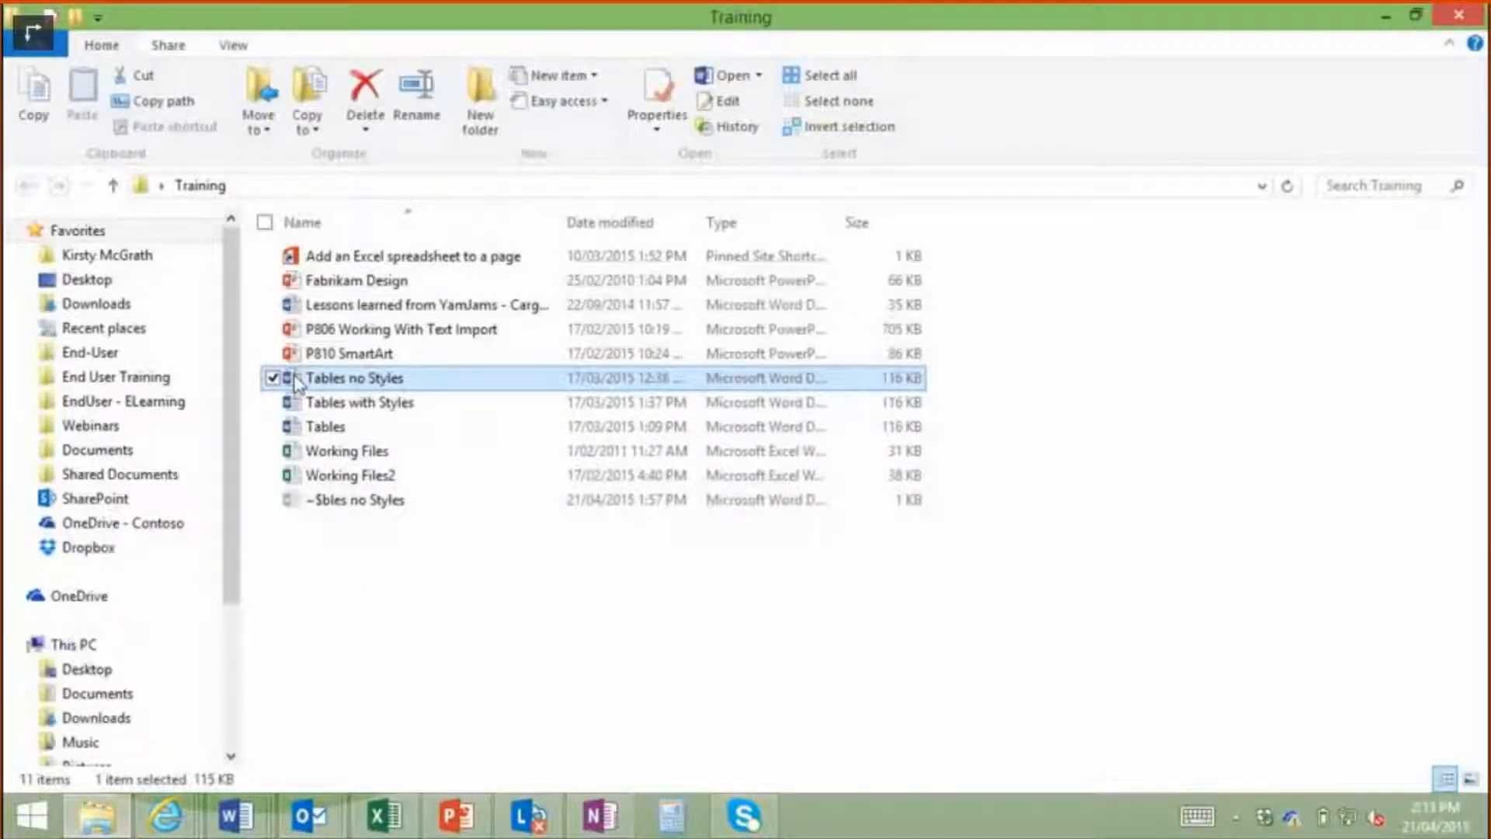
{"action": "left_click_drag", "start_coordinate": [299, 383], "coordinate": [600, 358]}
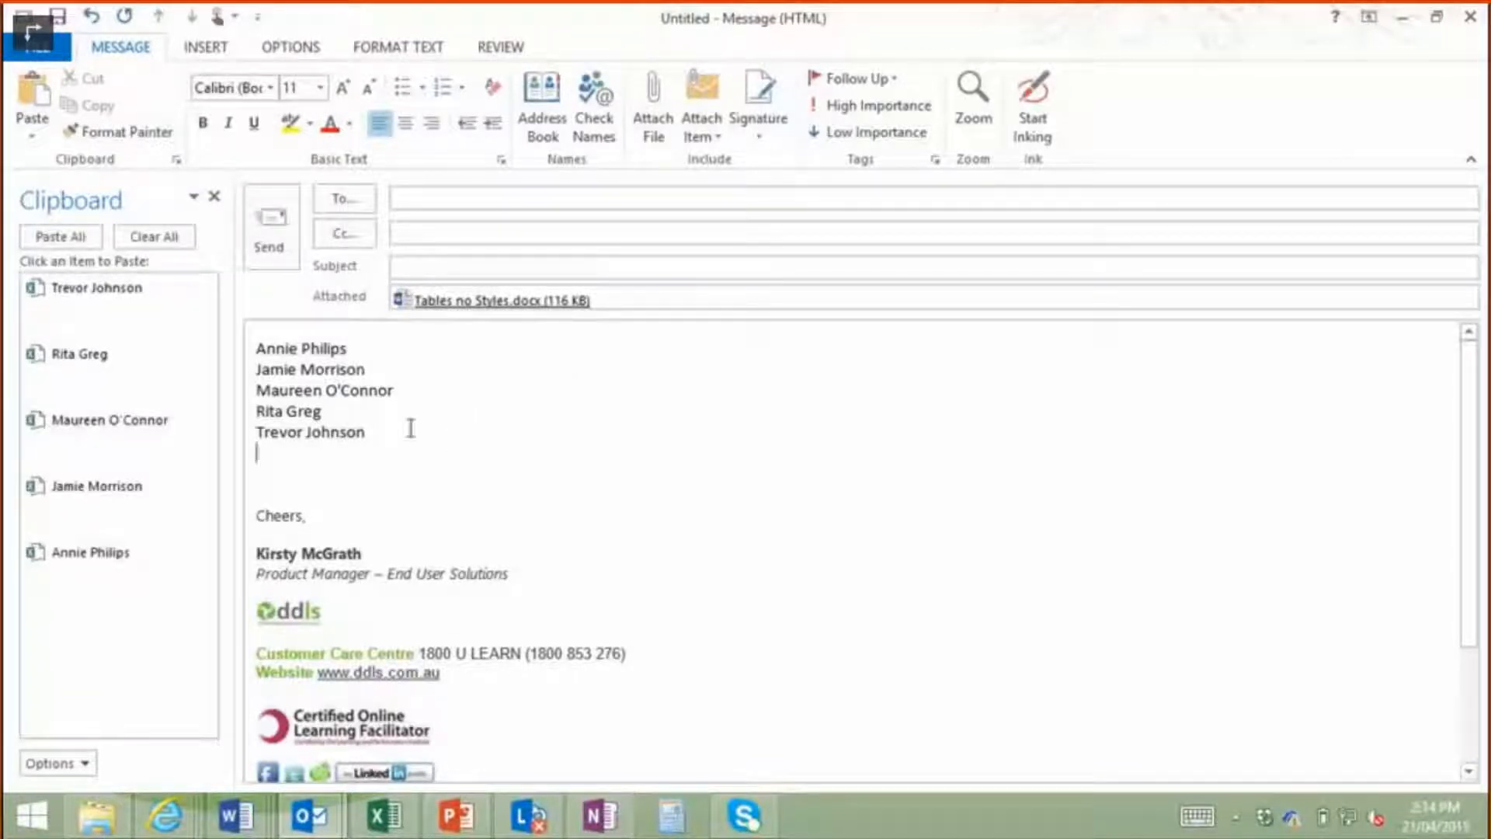
Duplicate the five-line name list in the message body directly below the original, above the sign-off.
{"action": "left_click_drag", "start_coordinate": [261, 350], "coordinate": [373, 434]}
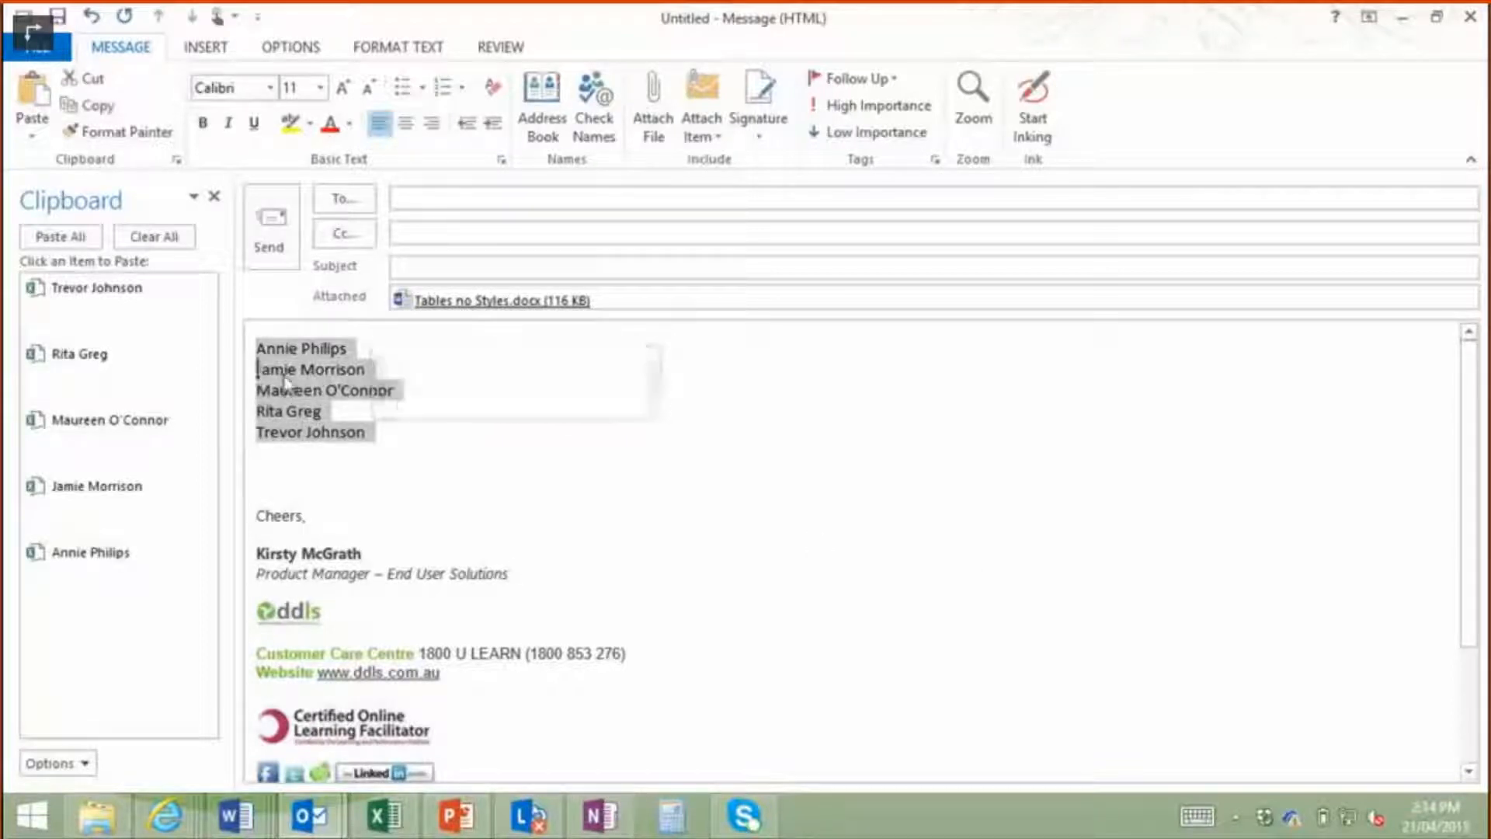
{"action": "left_click", "coordinate": [286, 377]}
{"action": "left_click_drag", "start_coordinate": [272, 358], "coordinate": [374, 432]}
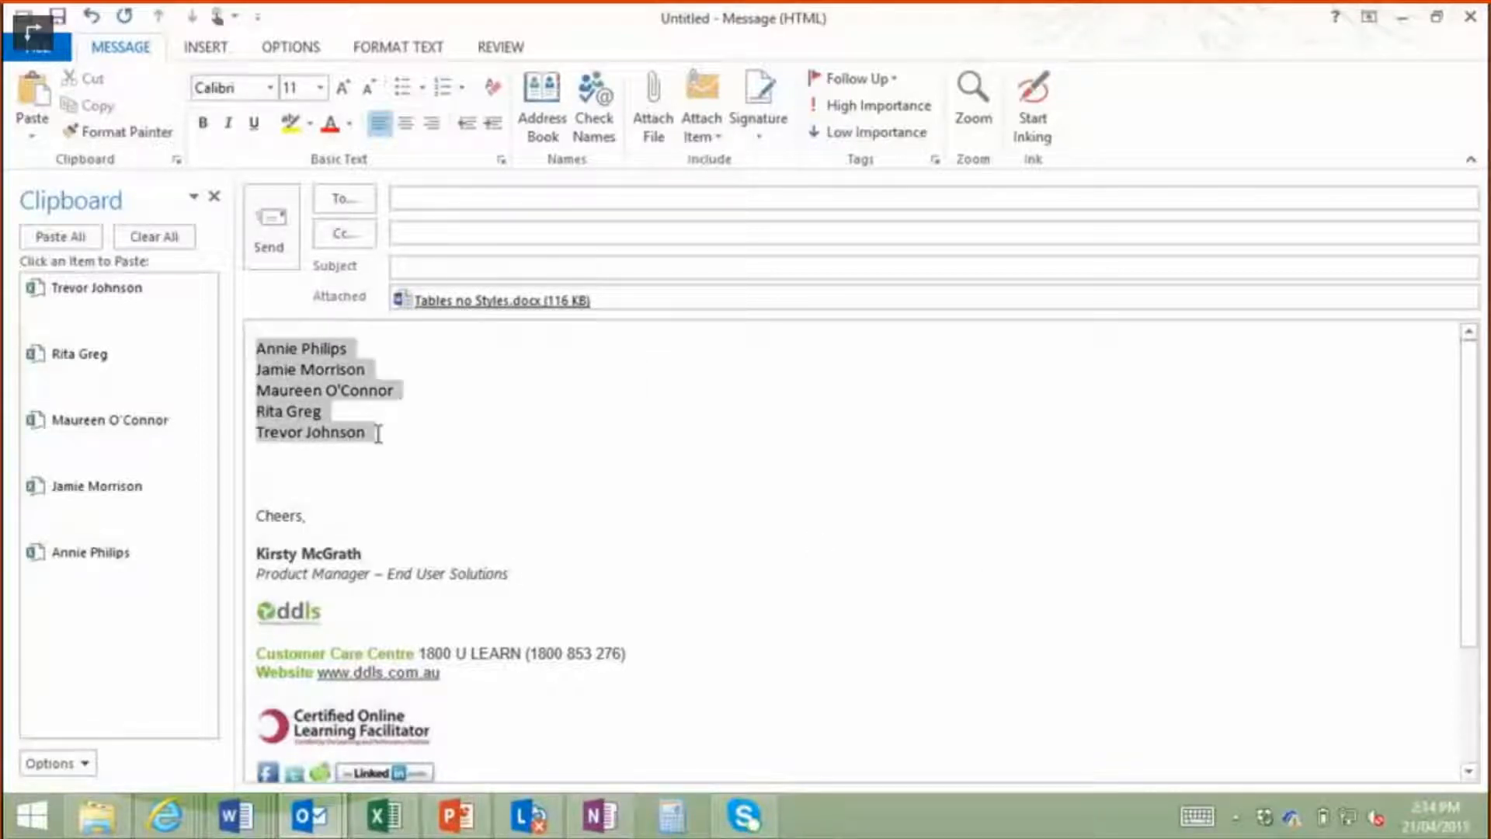
{"action": "left_click_drag", "start_coordinate": [283, 366], "coordinate": [295, 483]}
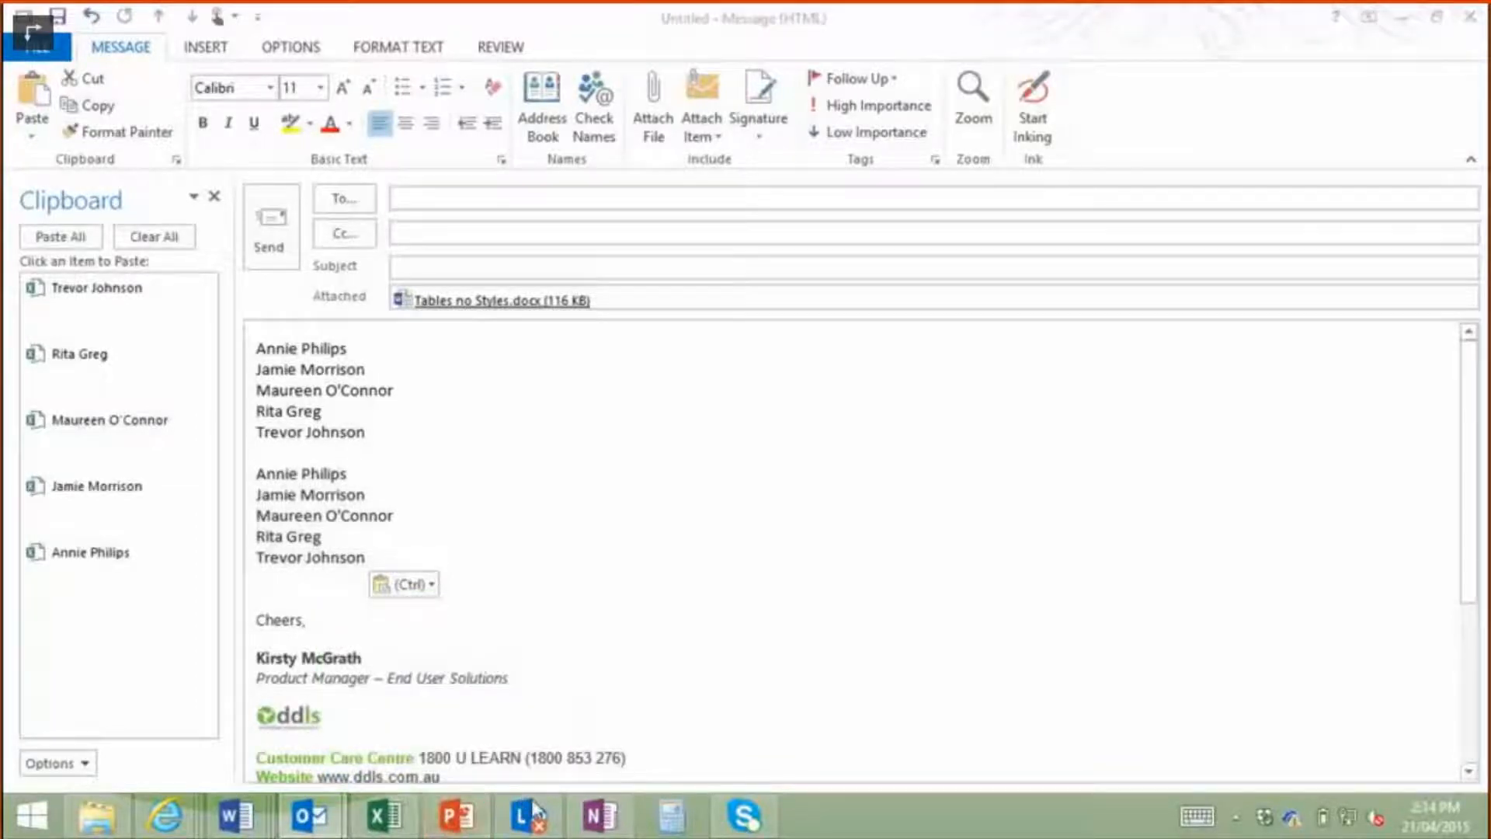
Make a copy of the Tables no Styles document within the Training folder in File Explorer.
{"action": "left_click", "coordinate": [457, 825]}
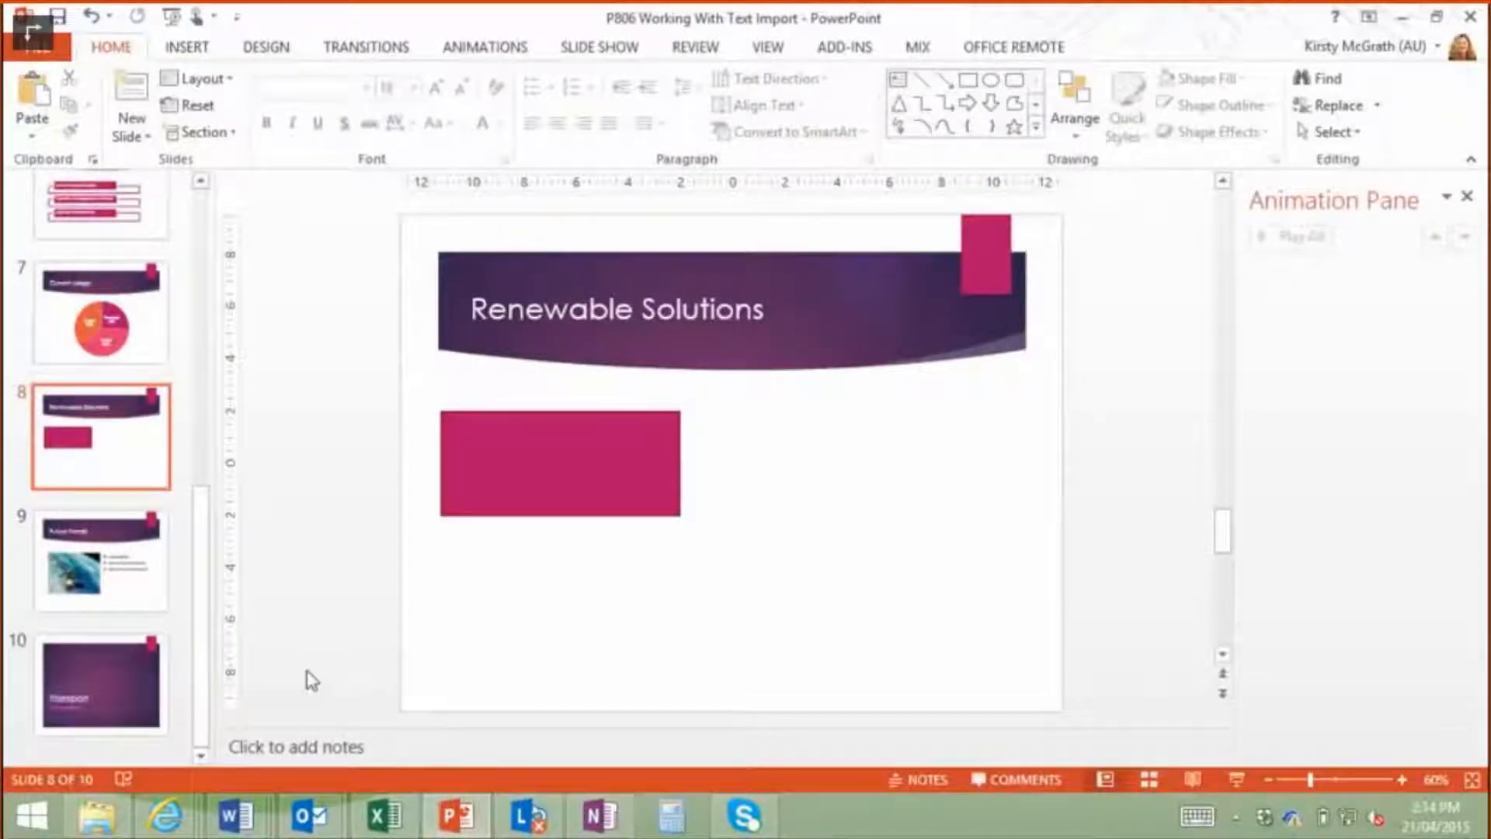
{"action": "left_click", "coordinate": [88, 829]}
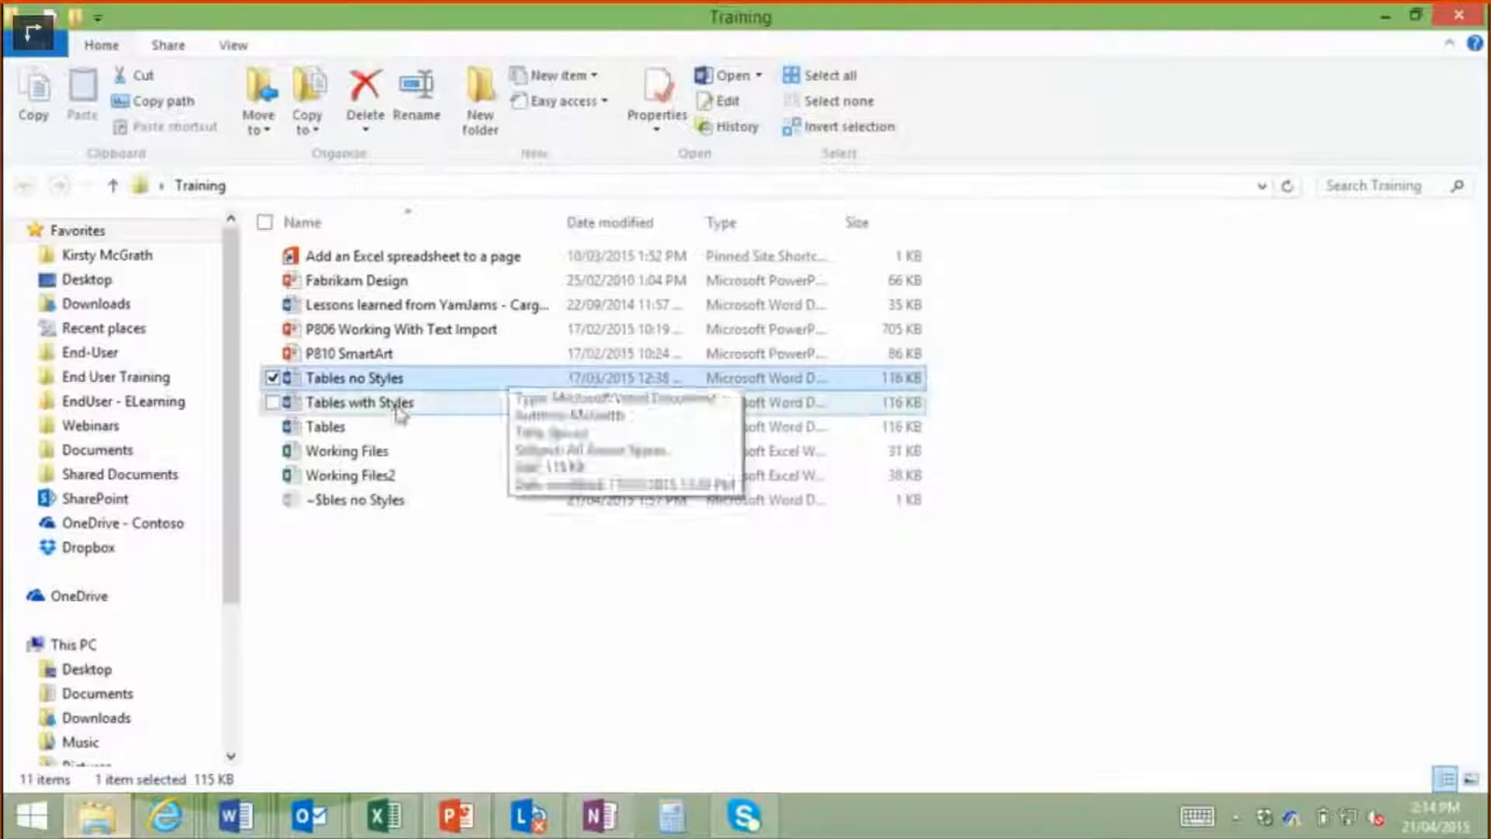
{"action": "left_click_drag", "start_coordinate": [299, 386], "coordinate": [329, 573]}
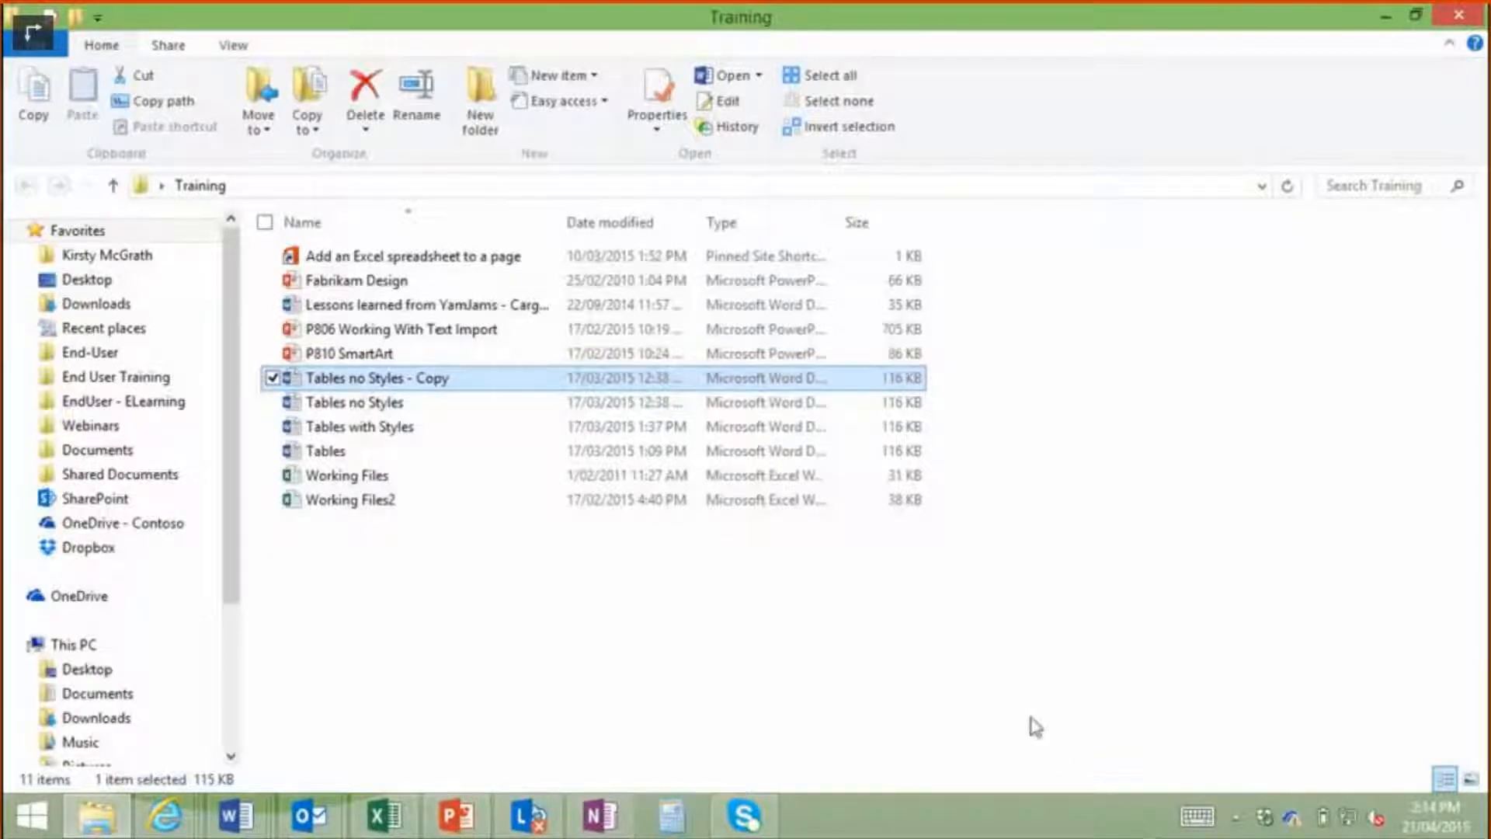
Switch to PowerPoint and select the pink rectangle below the title on the Renewable Solutions slide.
{"action": "left_click", "coordinate": [457, 815]}
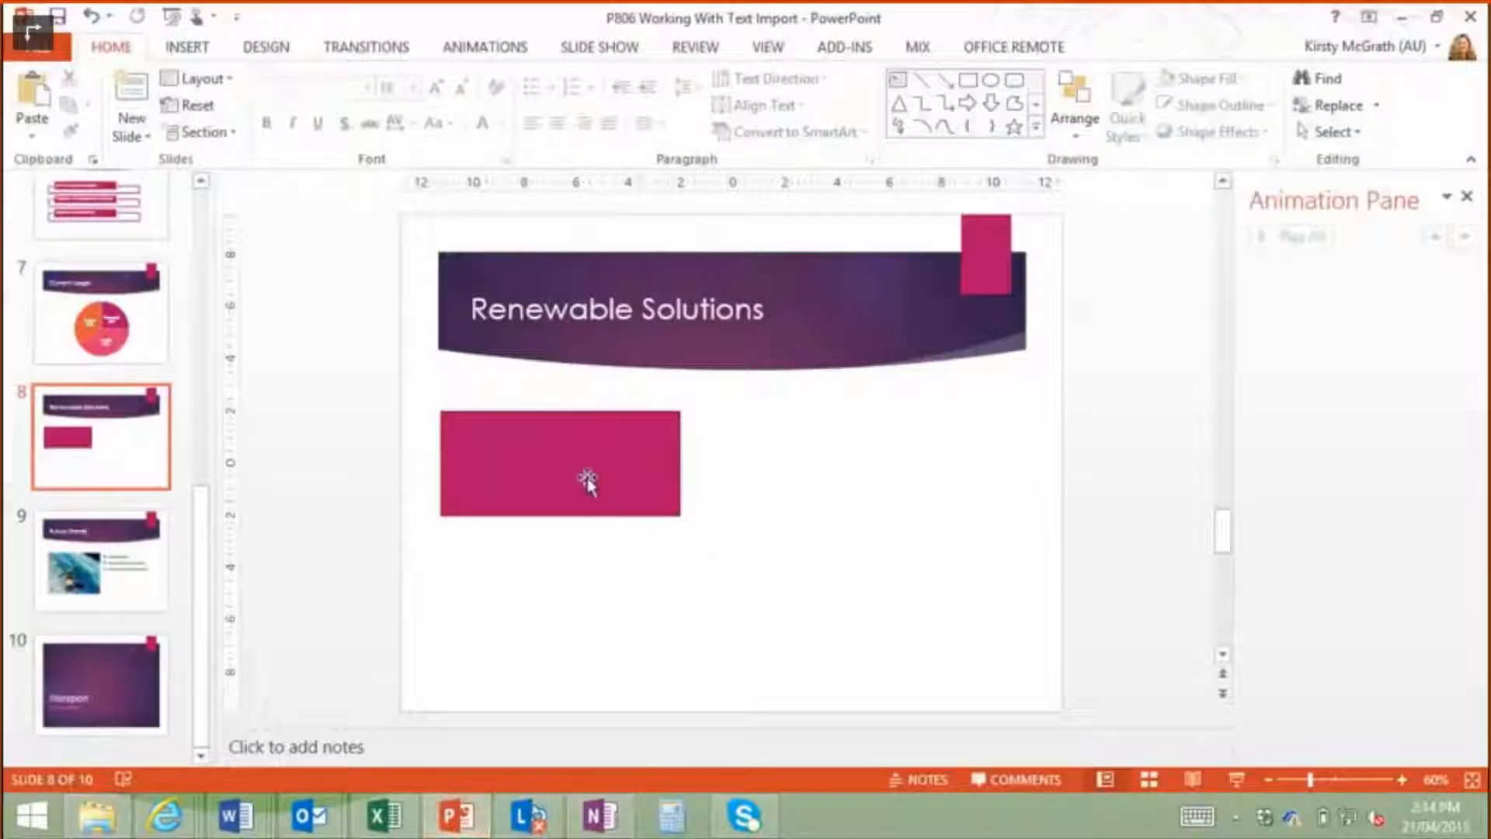
{"action": "left_click", "coordinate": [558, 435]}
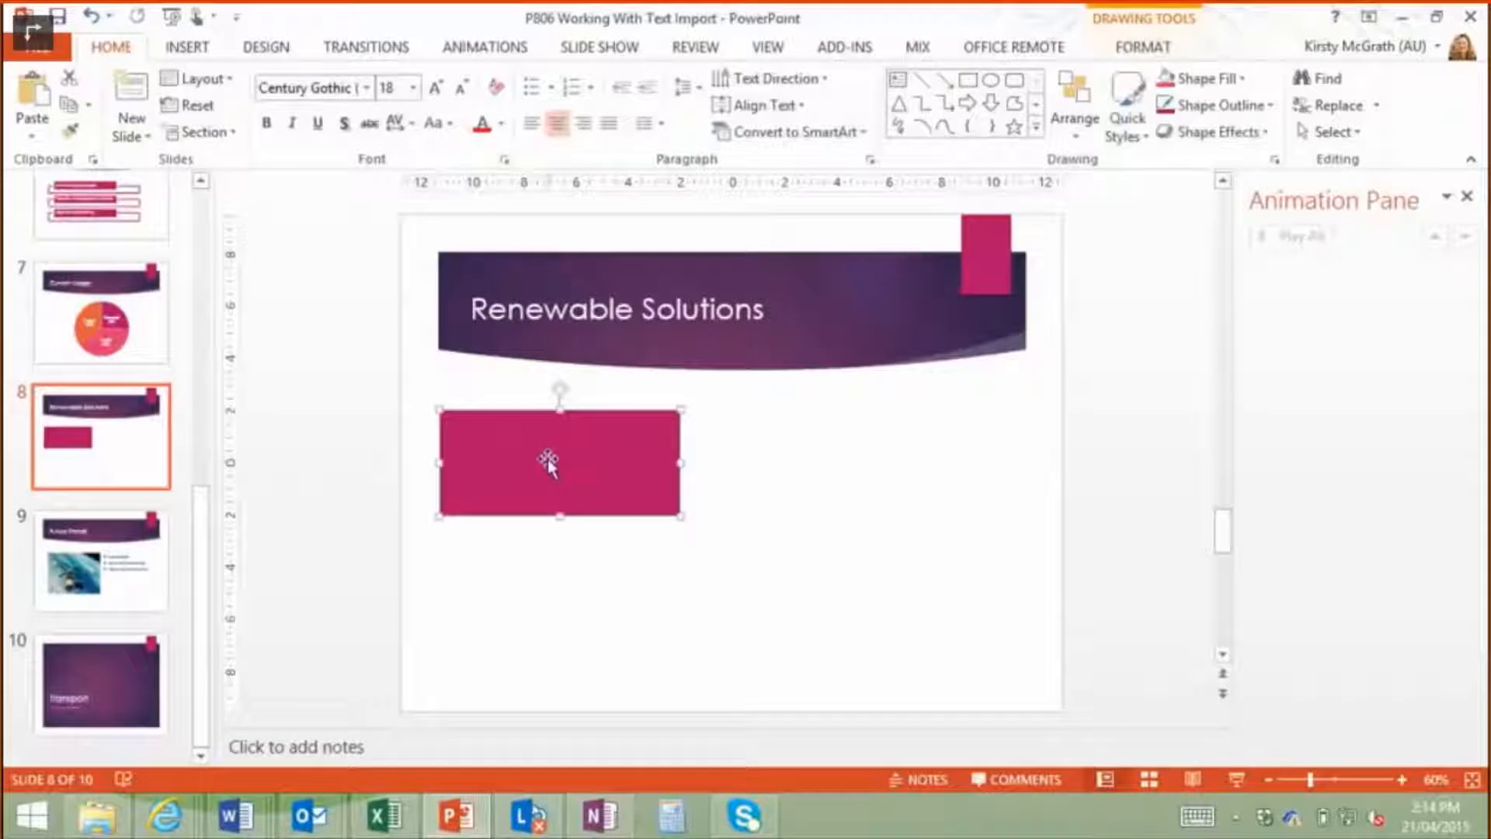